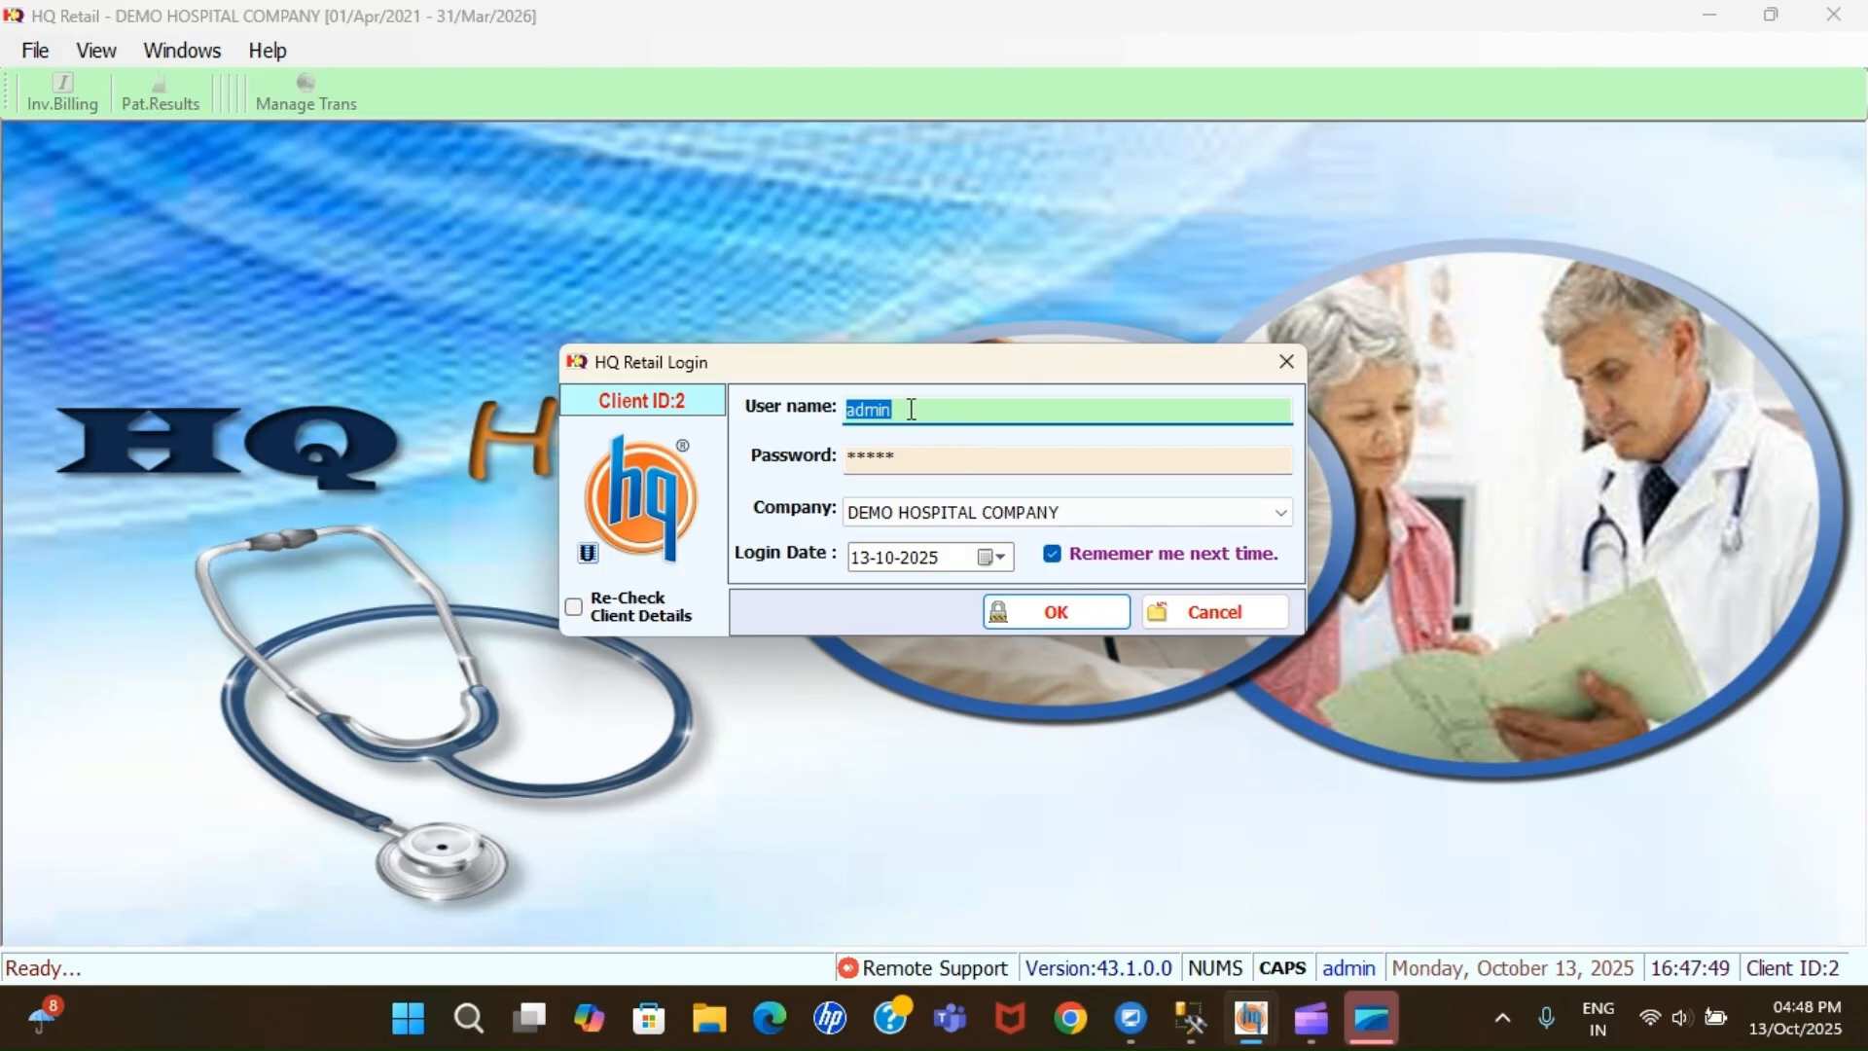
Log in to DEMO HOSPITAL COMPANY with the remembered credentials and open the doctors master
{"action": "left_click", "coordinate": [1061, 613]}
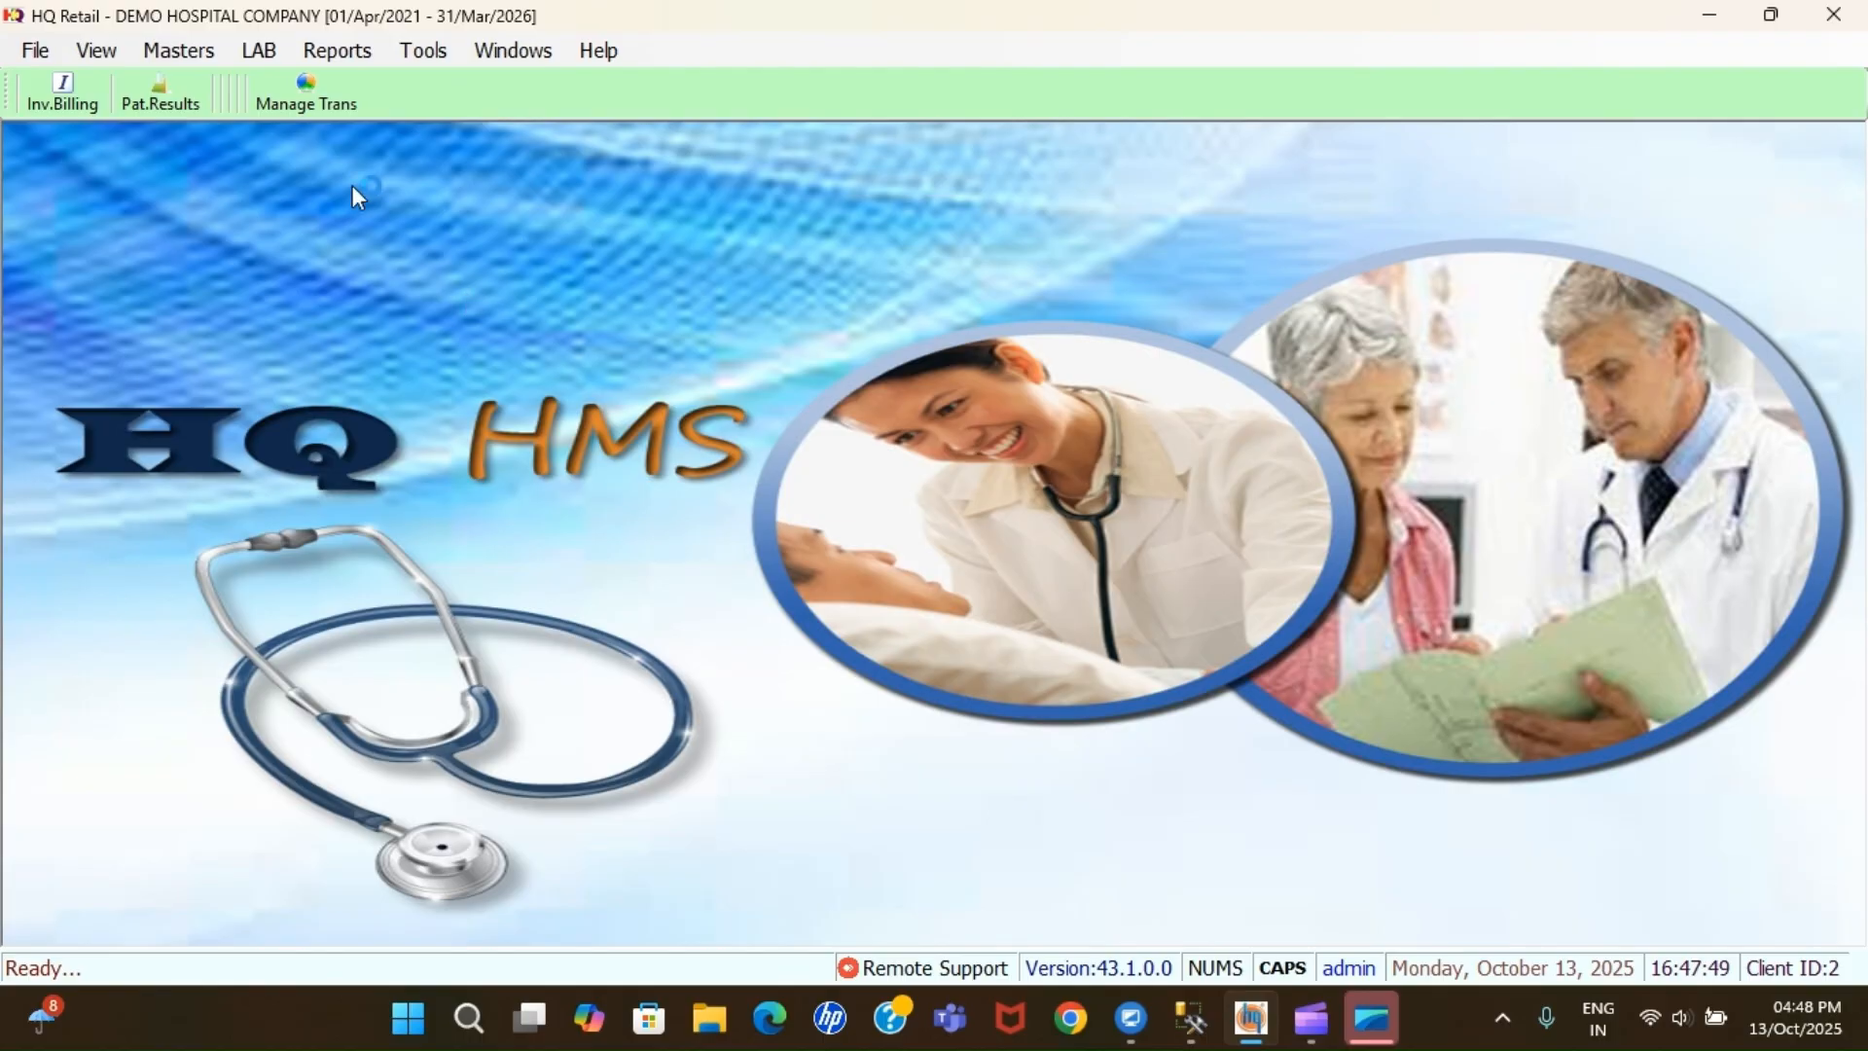
{"action": "left_click", "coordinate": [190, 54]}
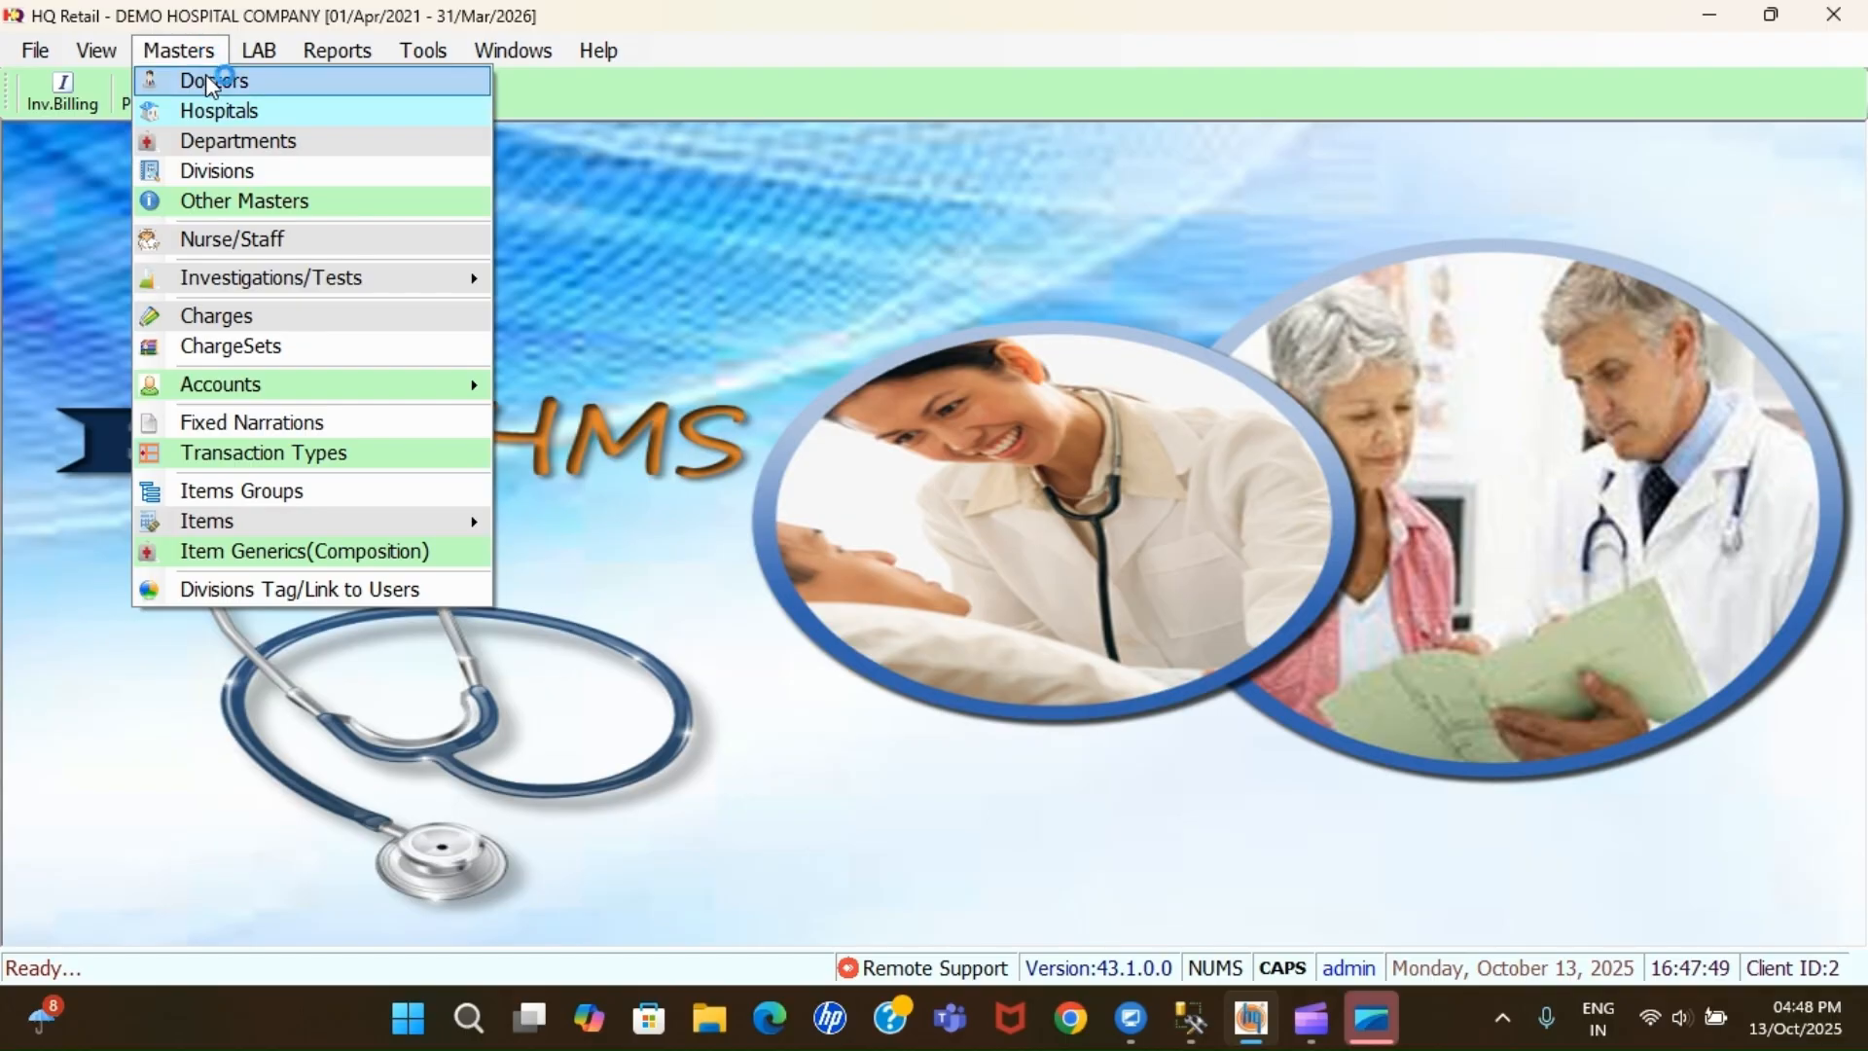
{"action": "left_click", "coordinate": [206, 76]}
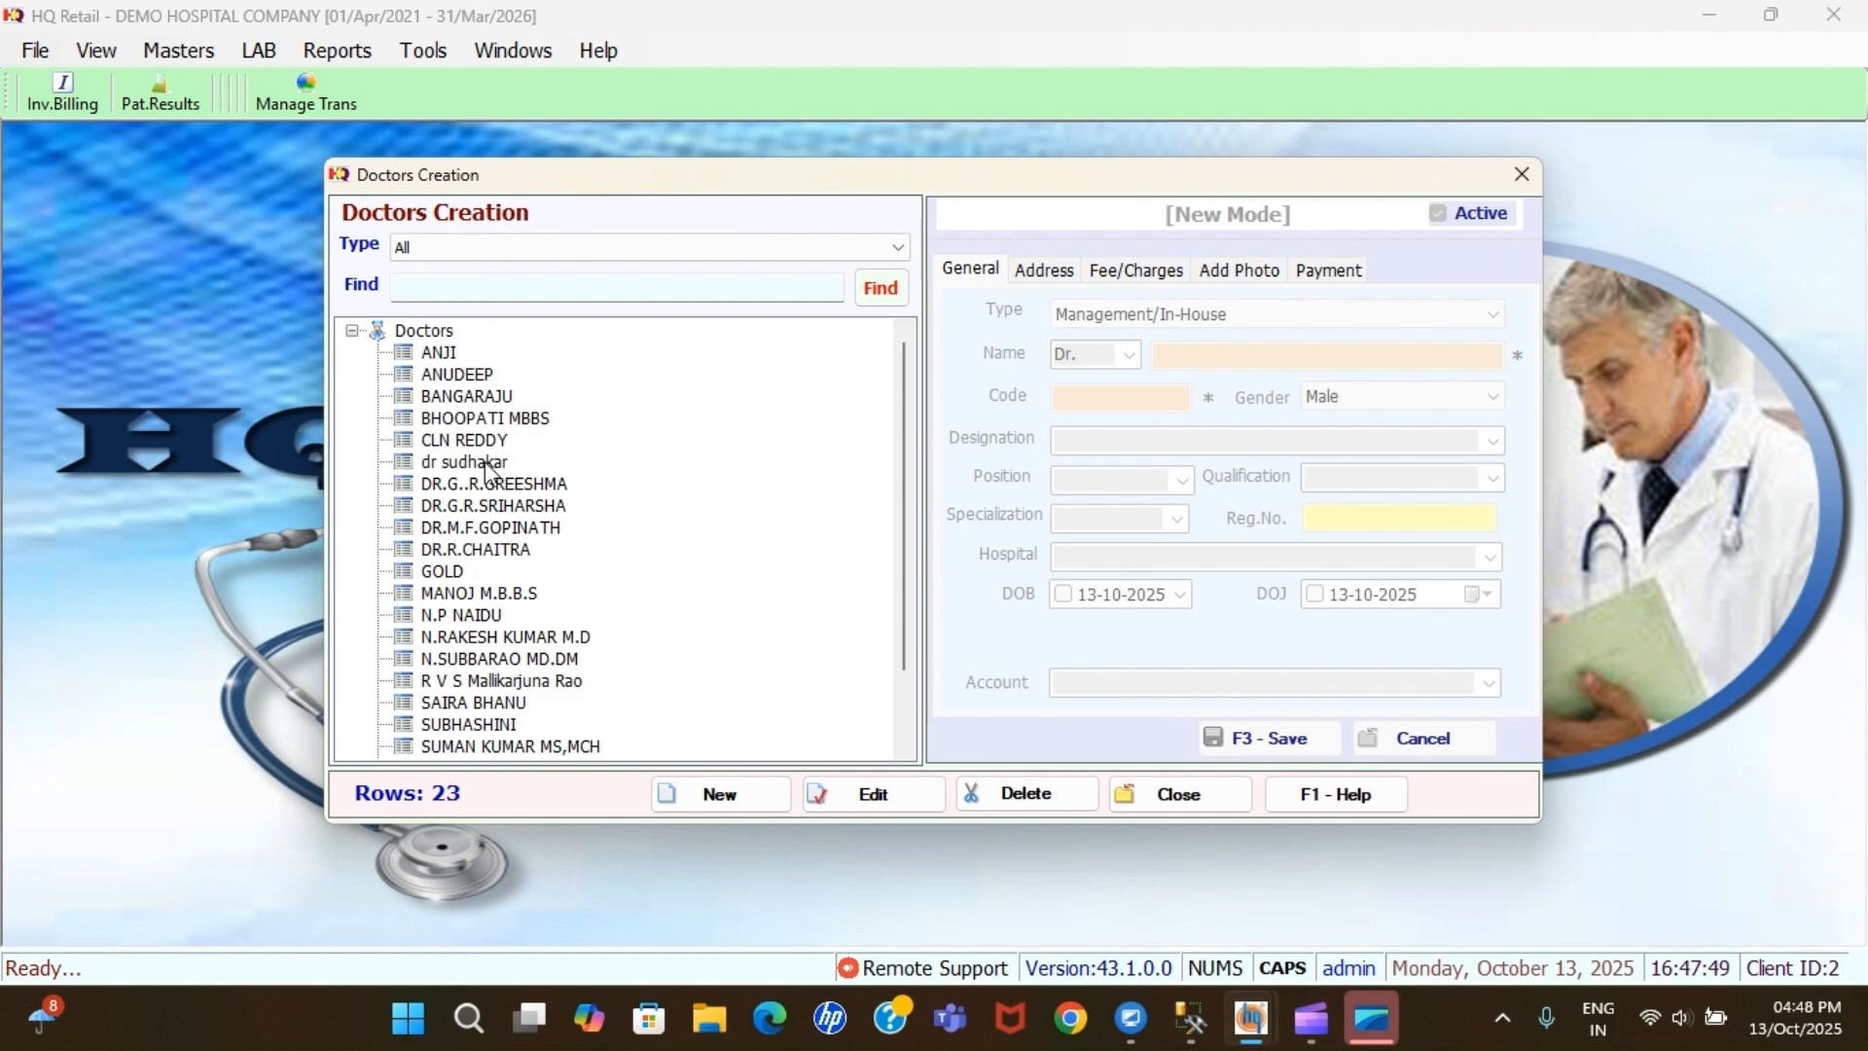
Open the doctor record with code DR.JI for editing and choose Management/In-House as its type
{"action": "left_click", "coordinate": [502, 551]}
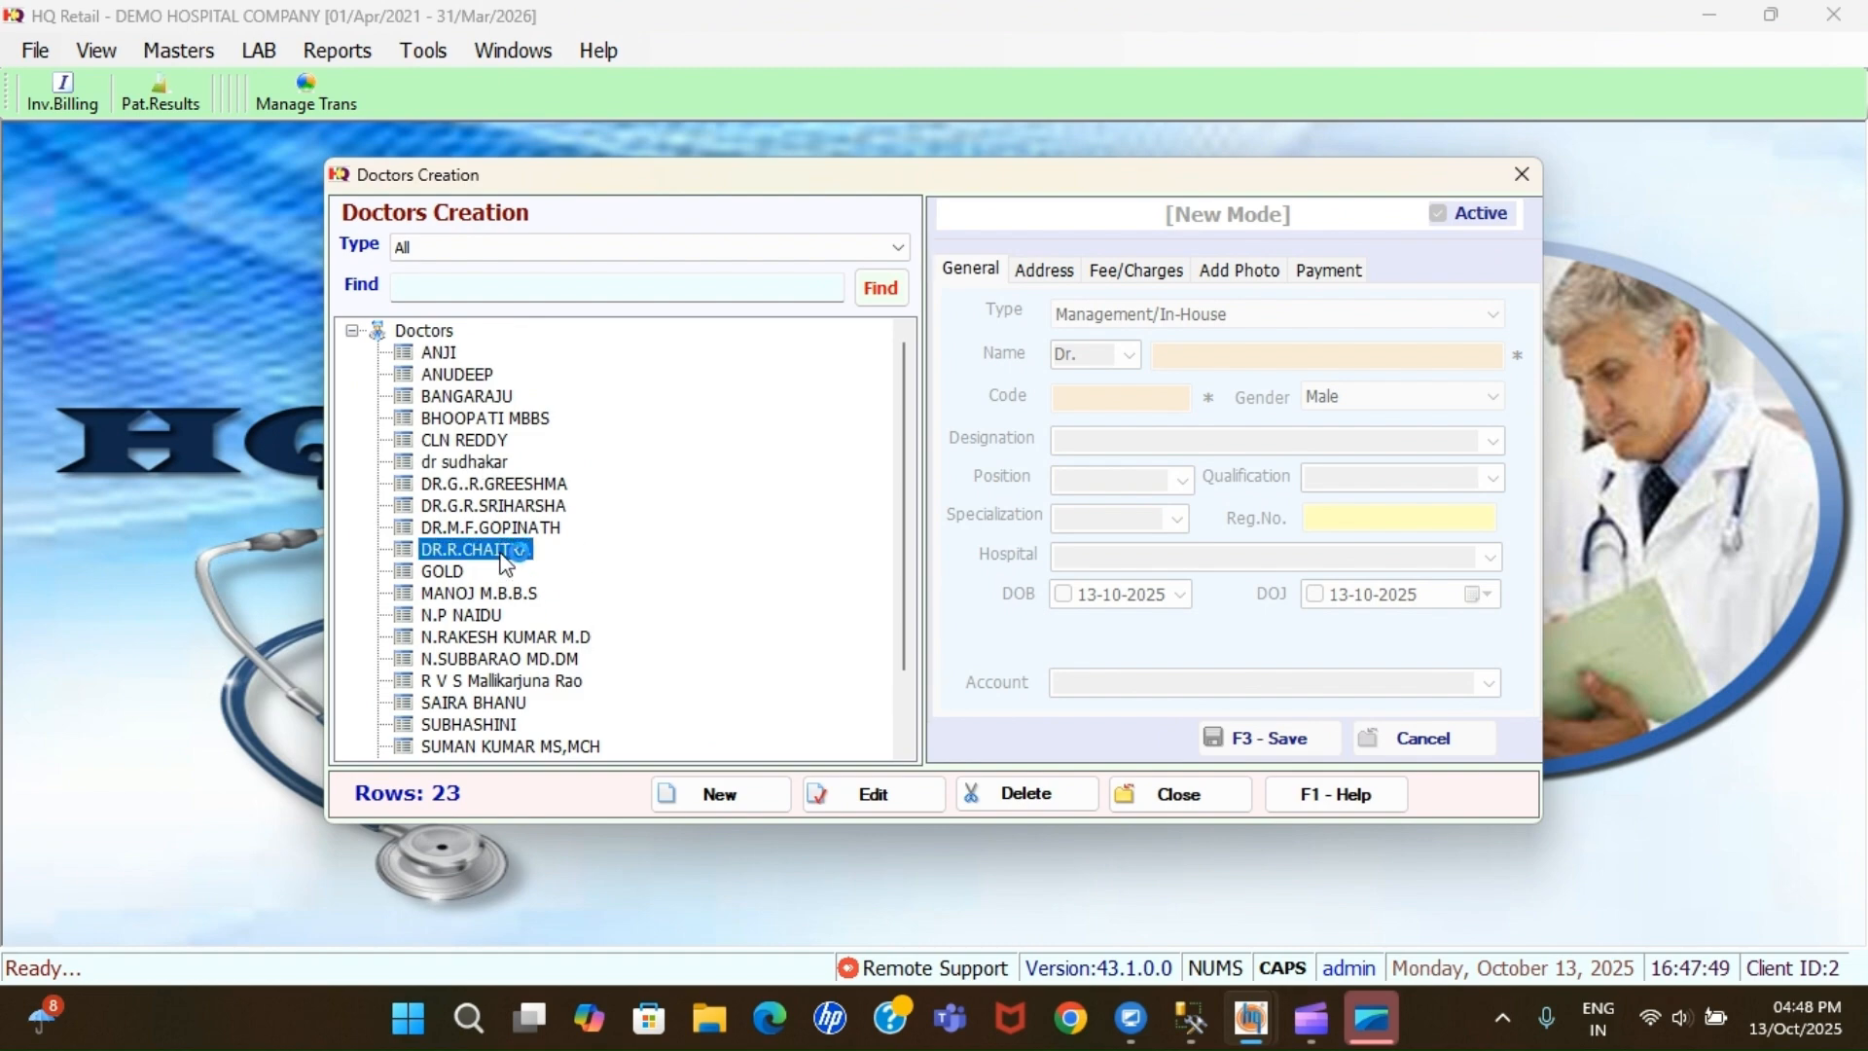
{"action": "key", "text": "Up"}
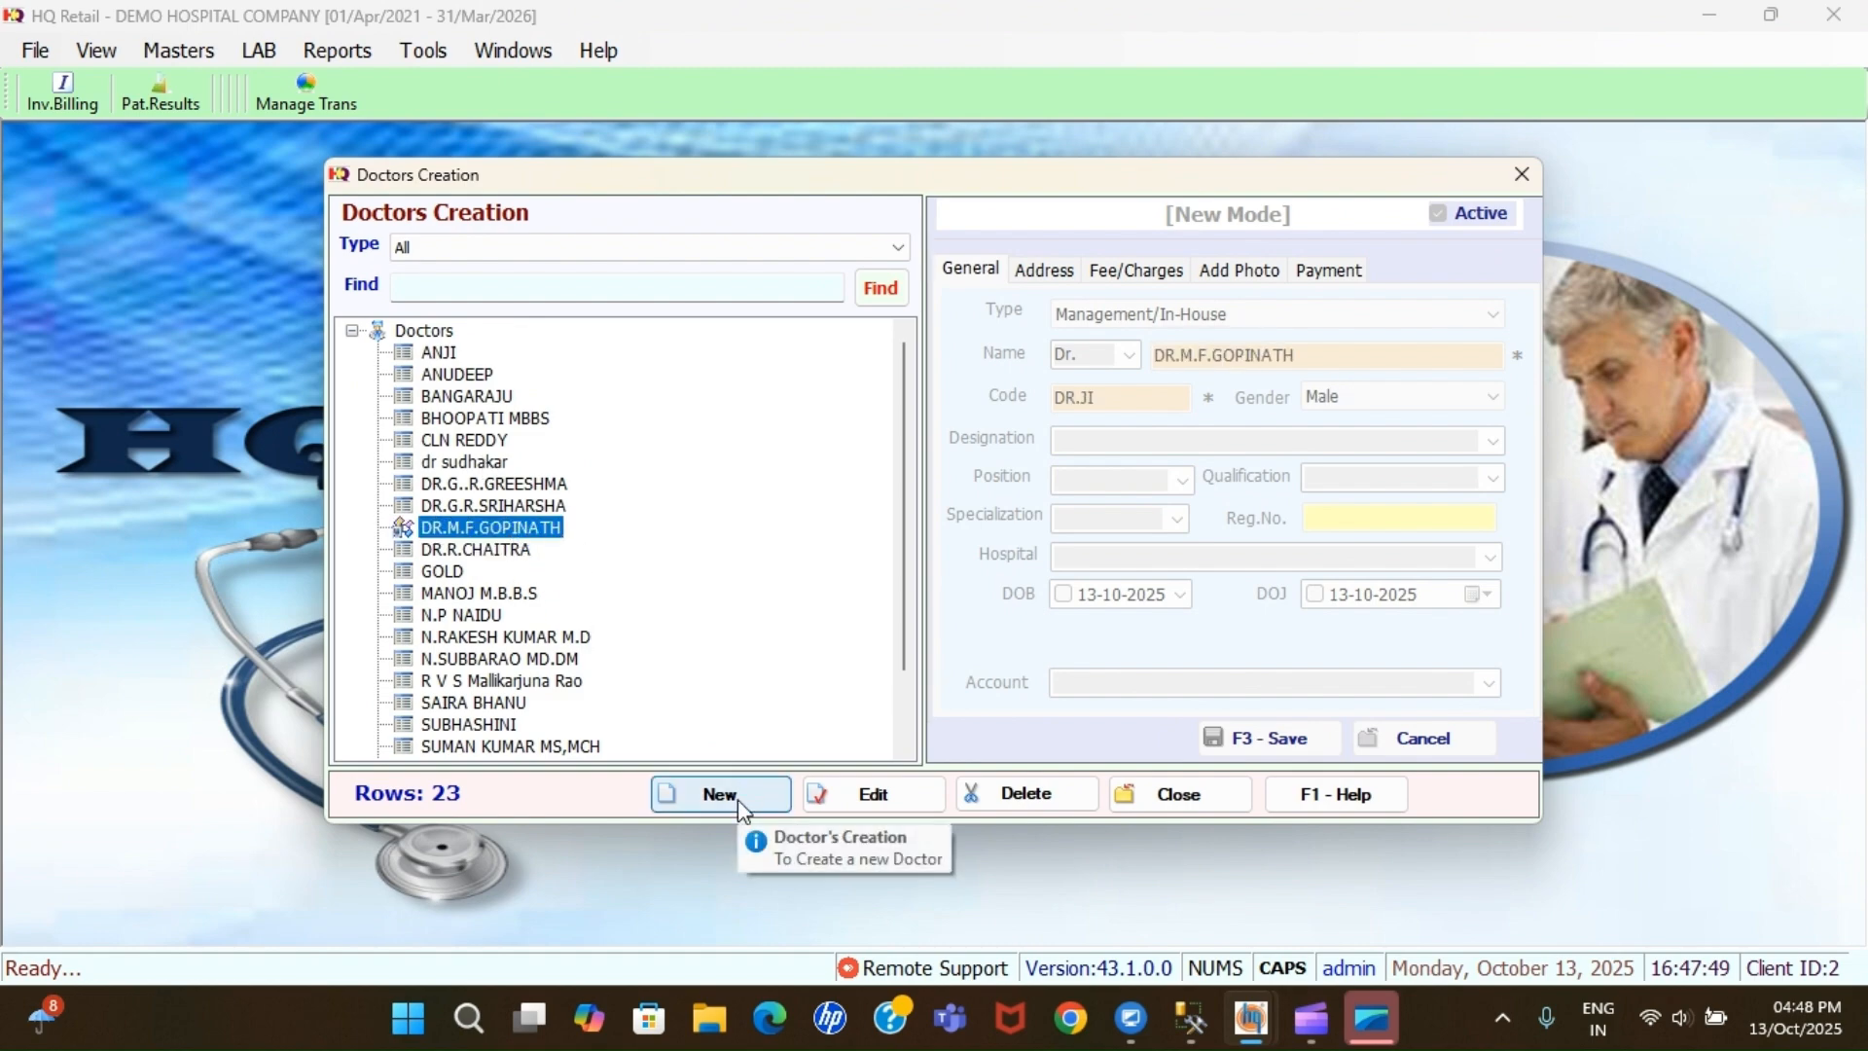
{"action": "left_click", "coordinate": [874, 796]}
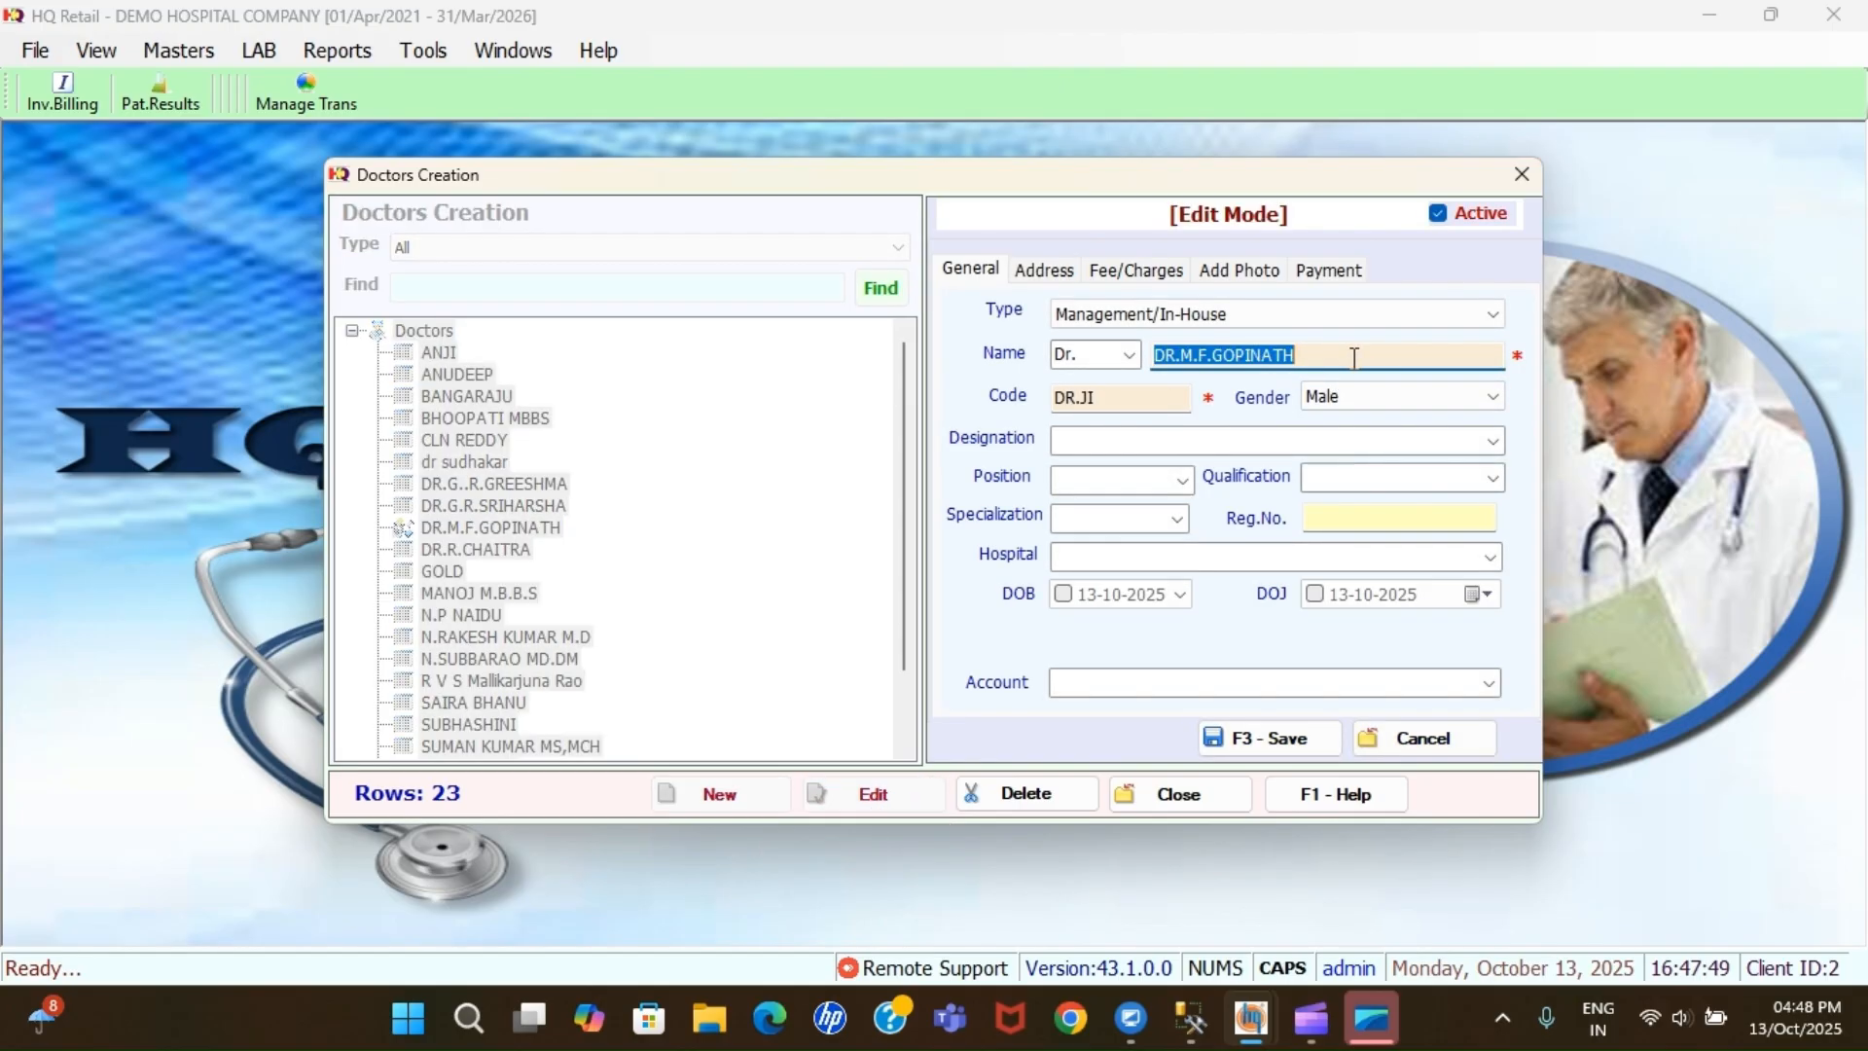
{"action": "left_click", "coordinate": [1237, 323]}
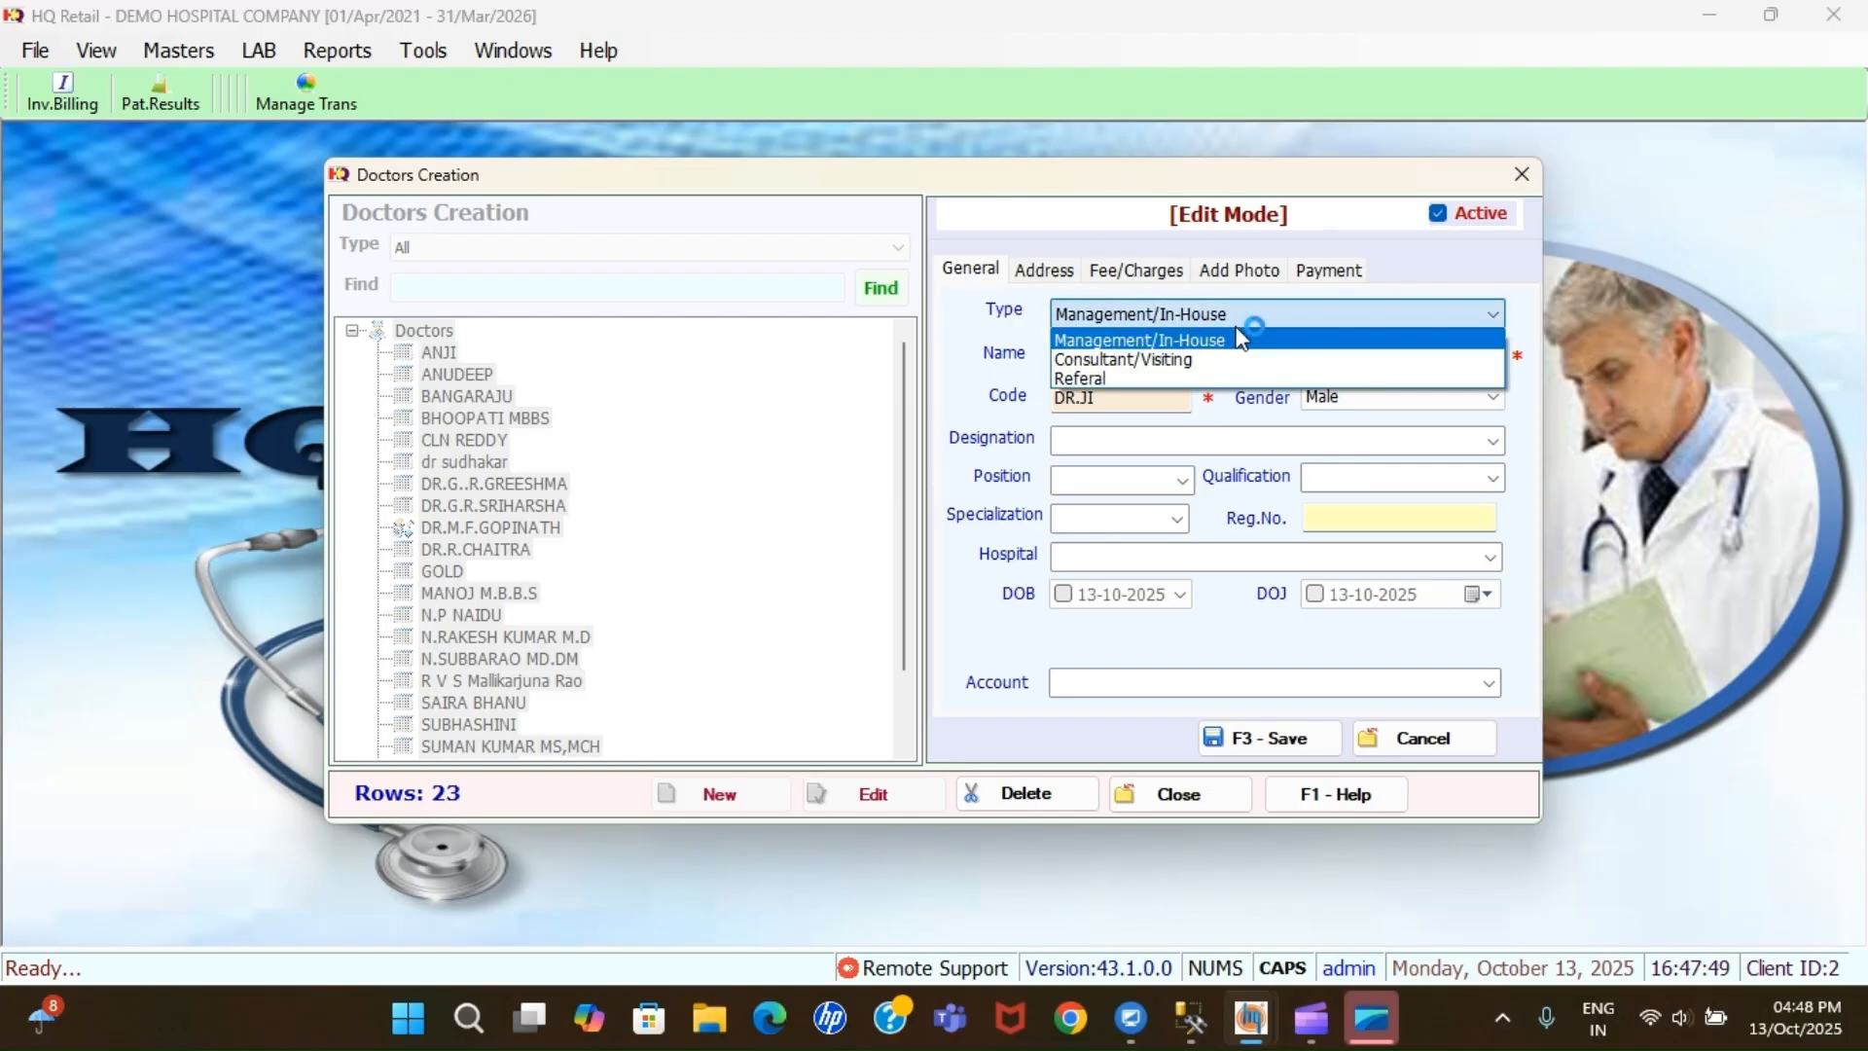
{"action": "left_click", "coordinate": [1241, 338]}
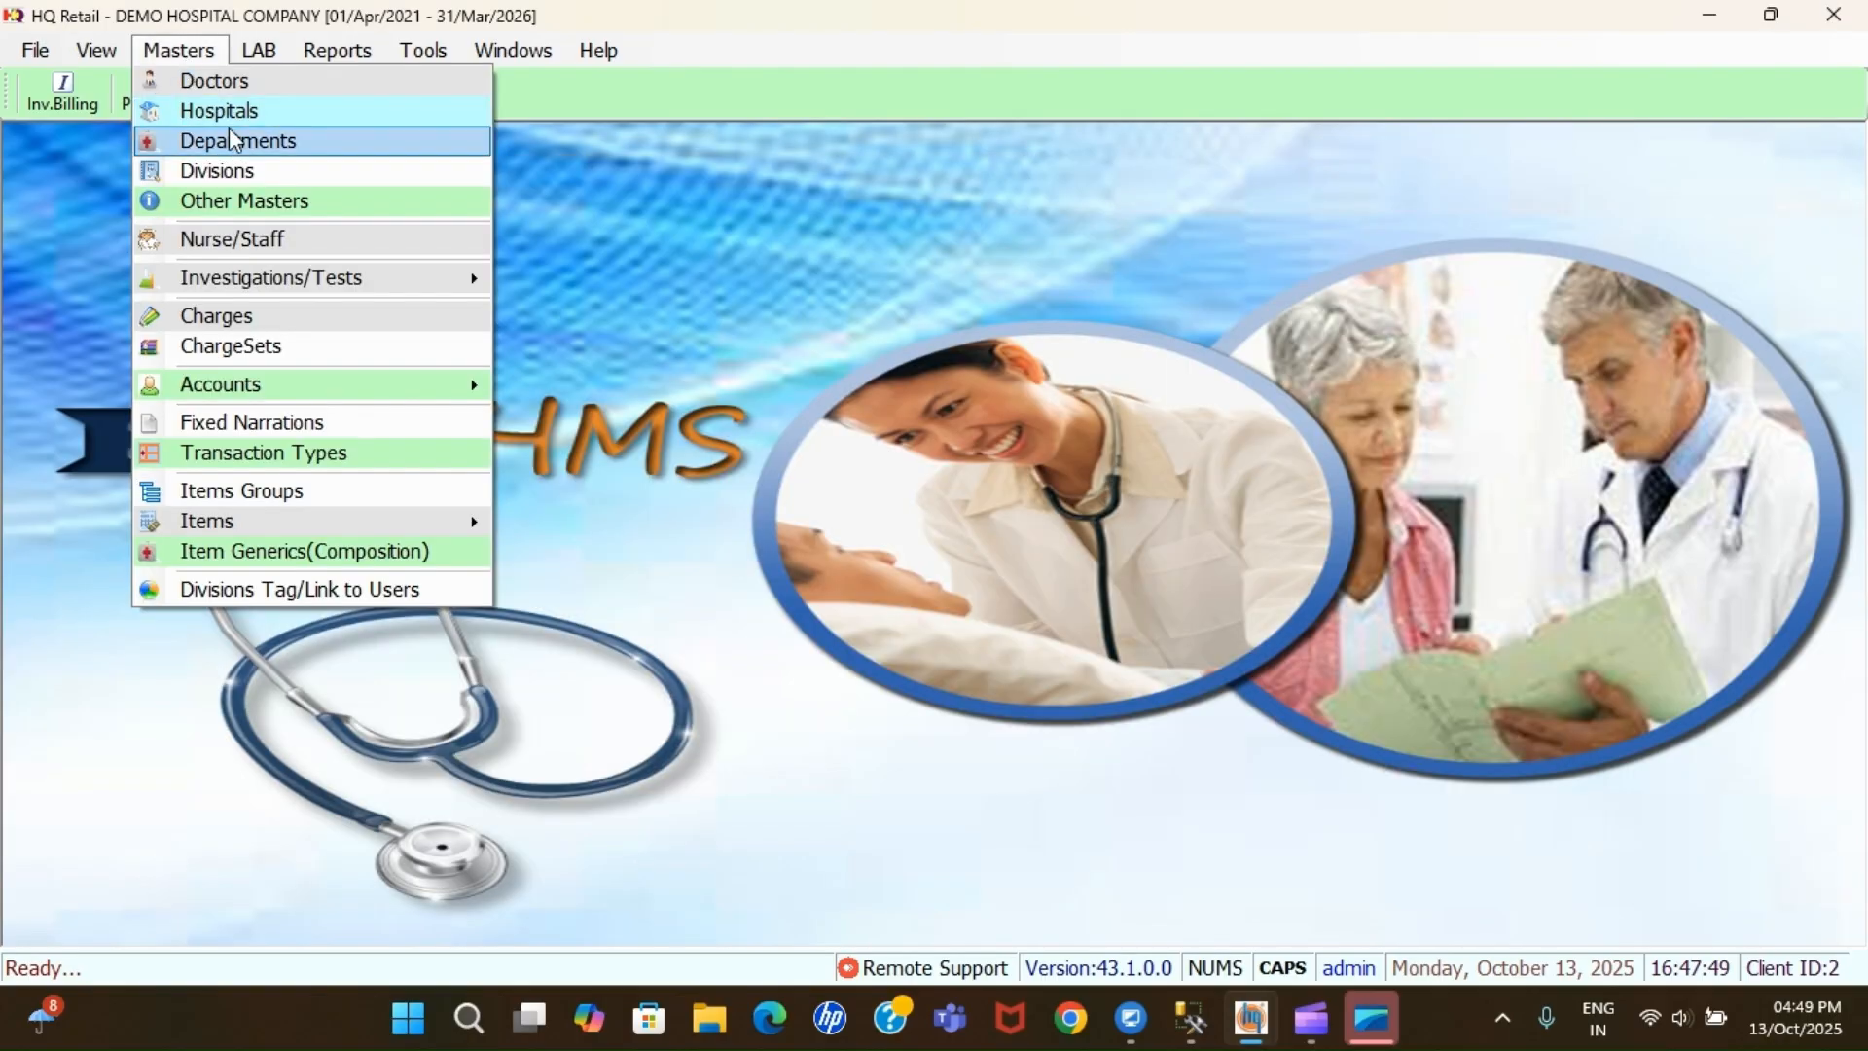
Open the GENERAL MEDICAN department for editing, check its department head field and save the department
{"action": "left_click", "coordinate": [257, 143]}
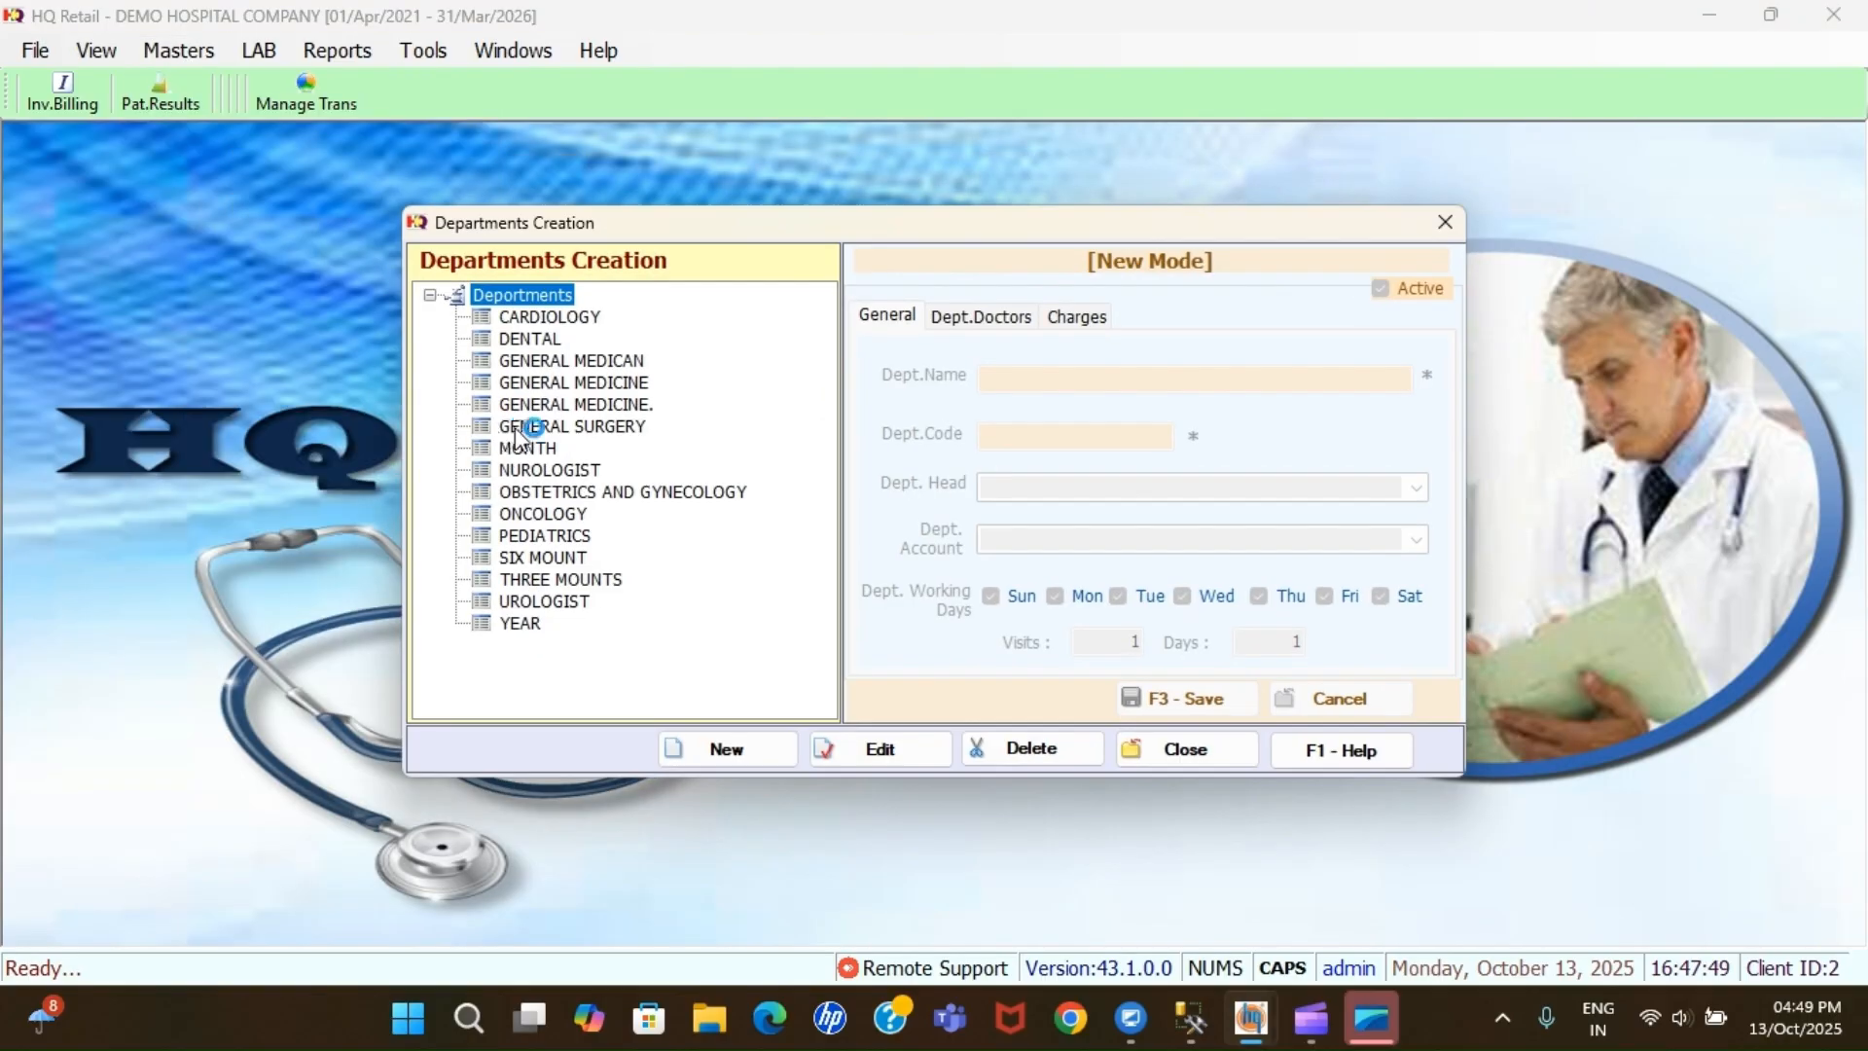
{"action": "left_click", "coordinate": [608, 361]}
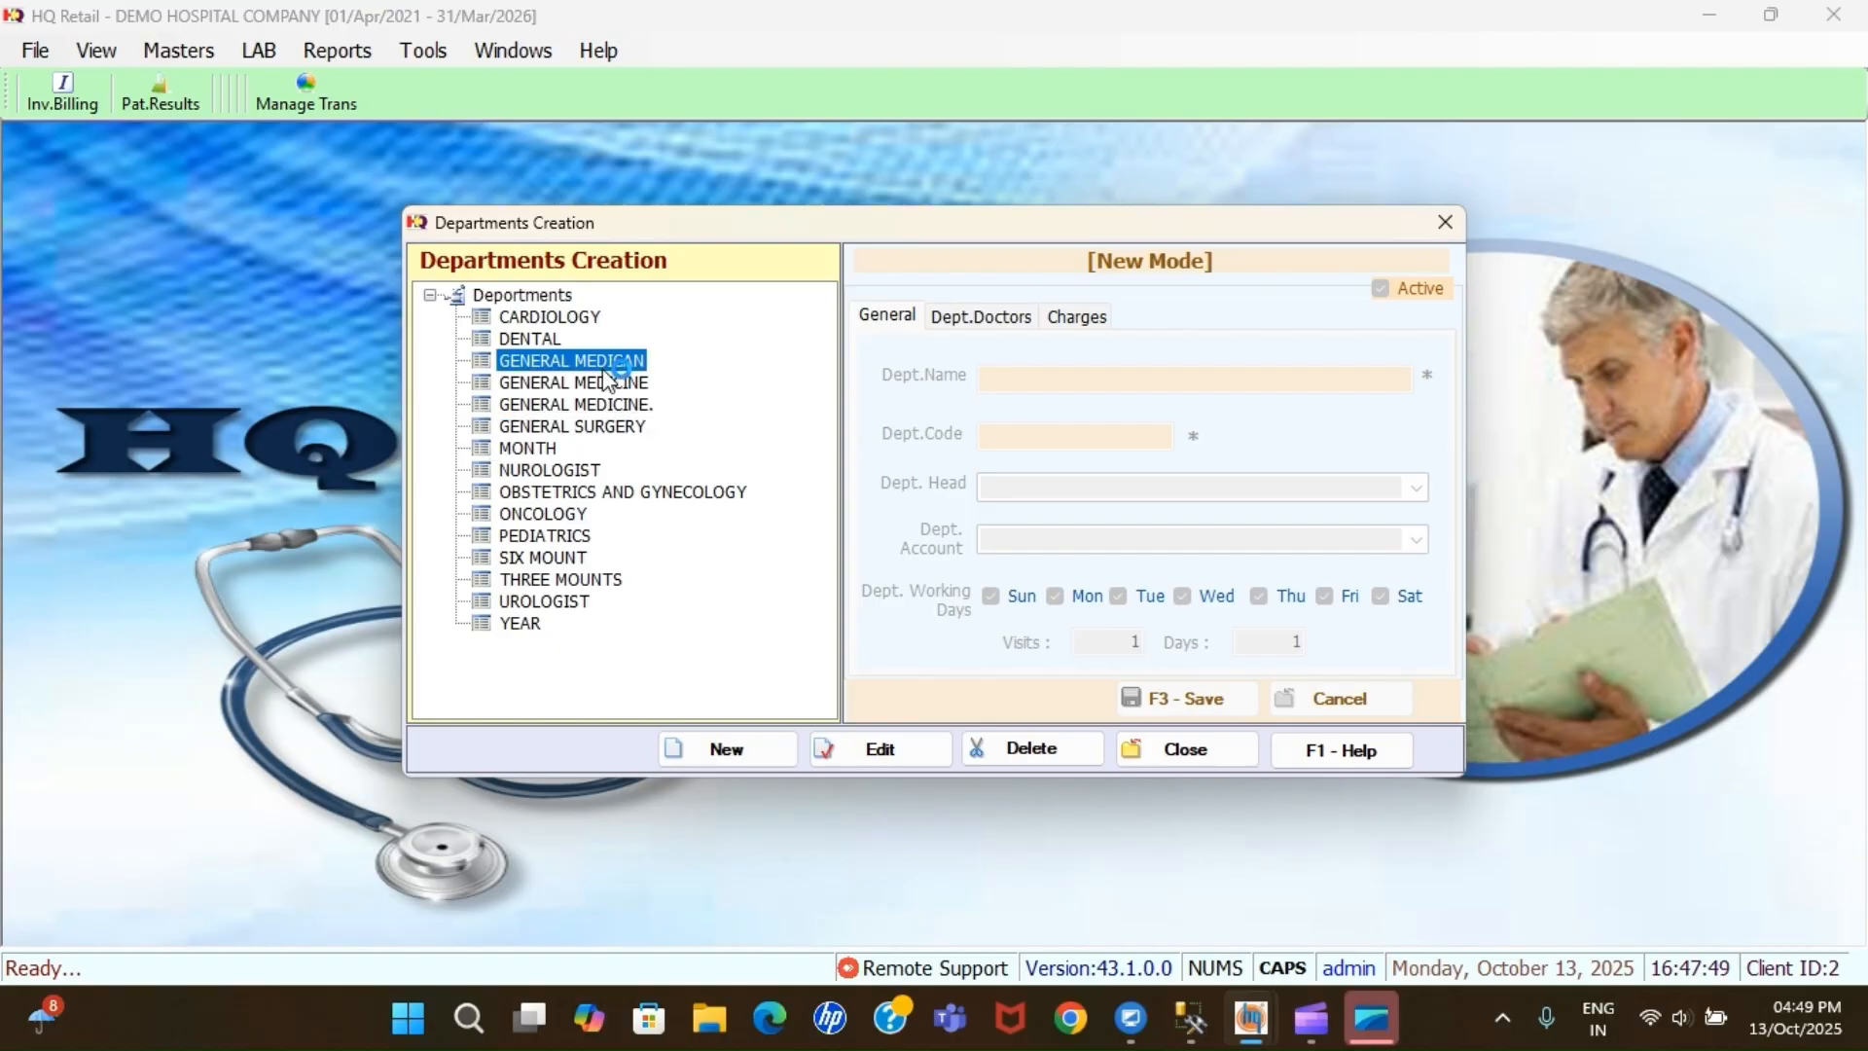
{"action": "left_click", "coordinate": [907, 749]}
{"action": "left_click", "coordinate": [1188, 488]}
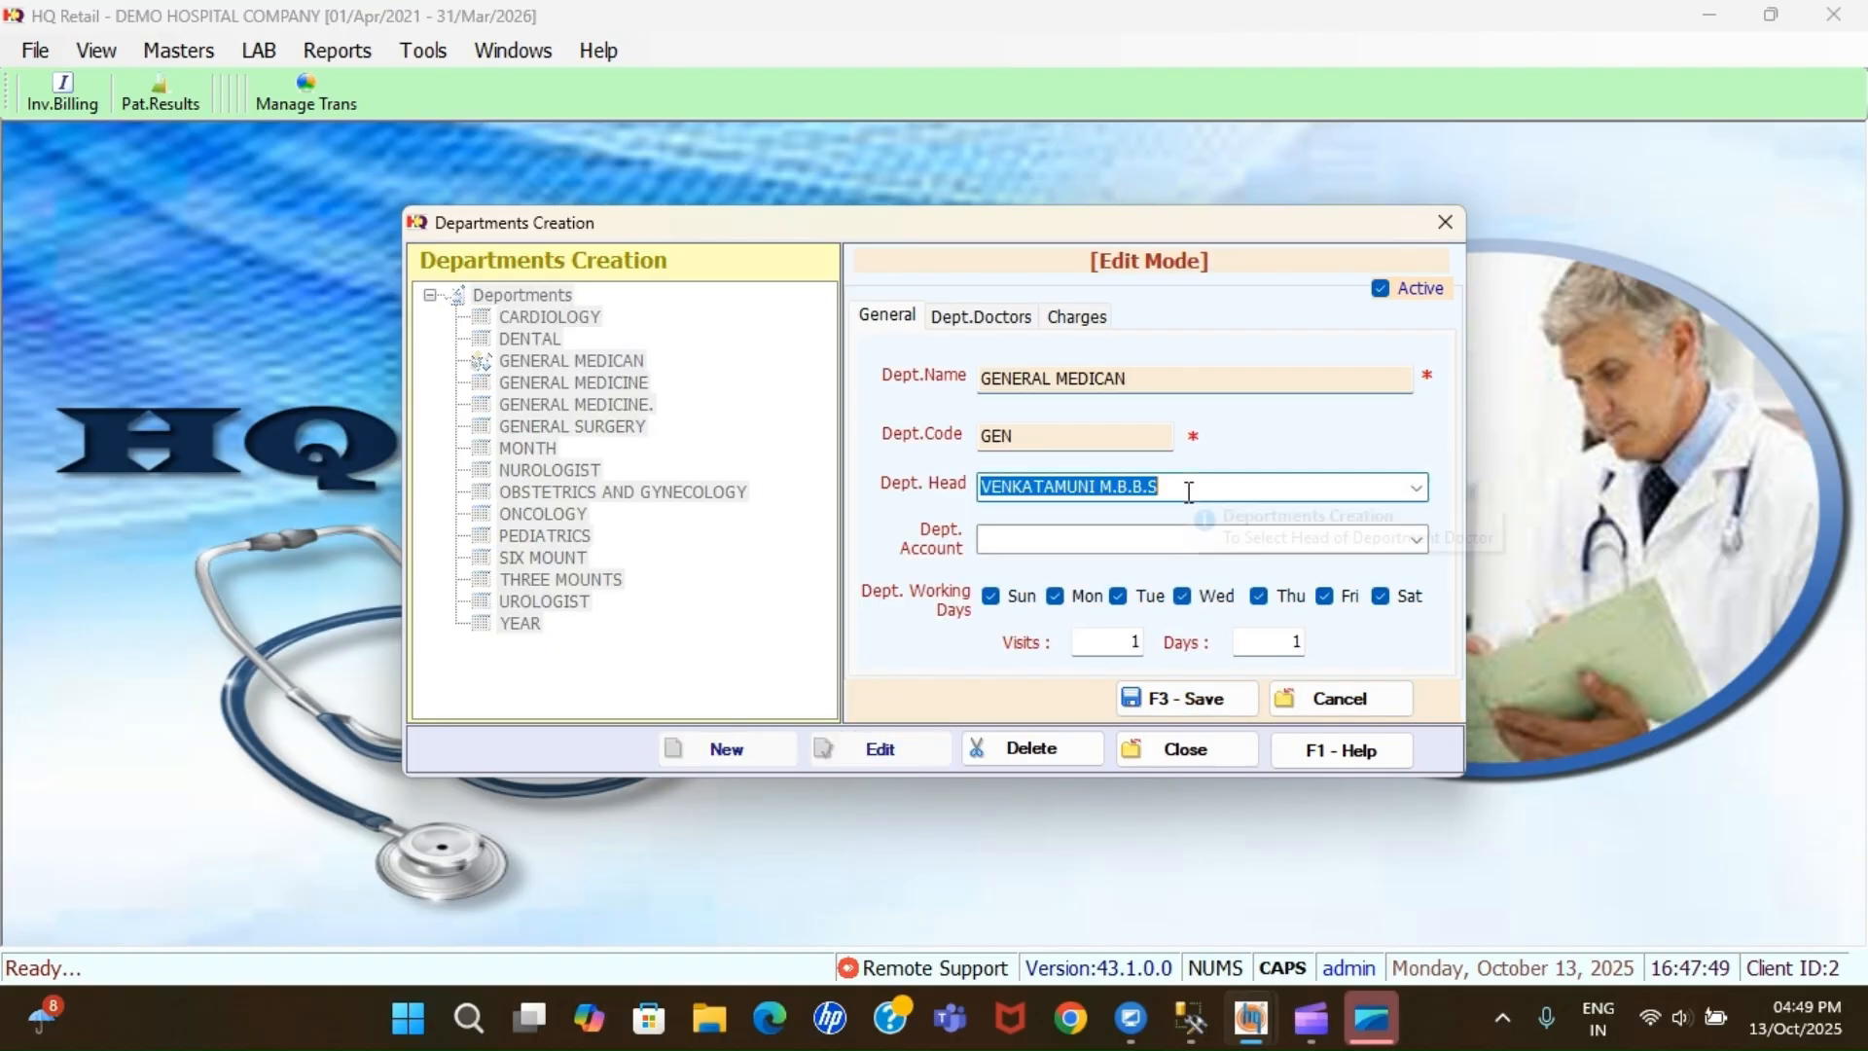
{"action": "left_click", "coordinate": [1416, 487]}
{"action": "left_click", "coordinate": [1419, 486]}
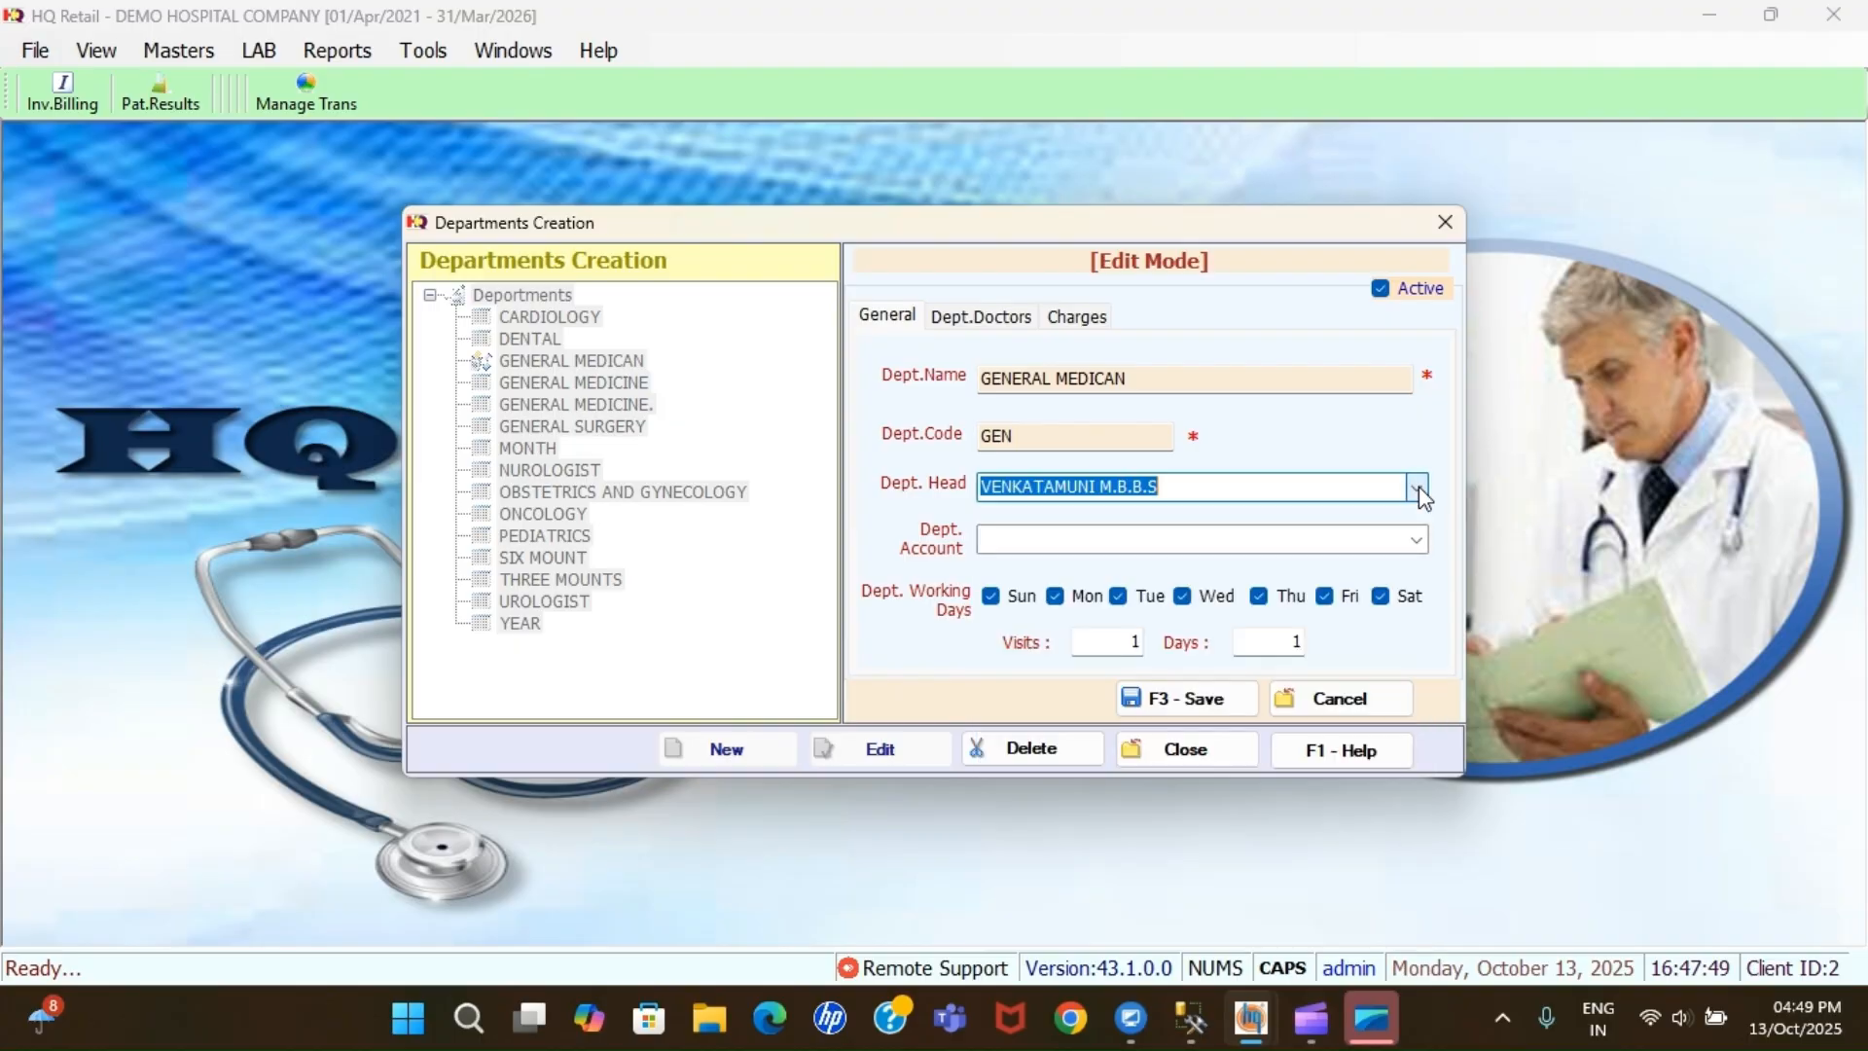
{"action": "left_click", "coordinate": [1207, 711]}
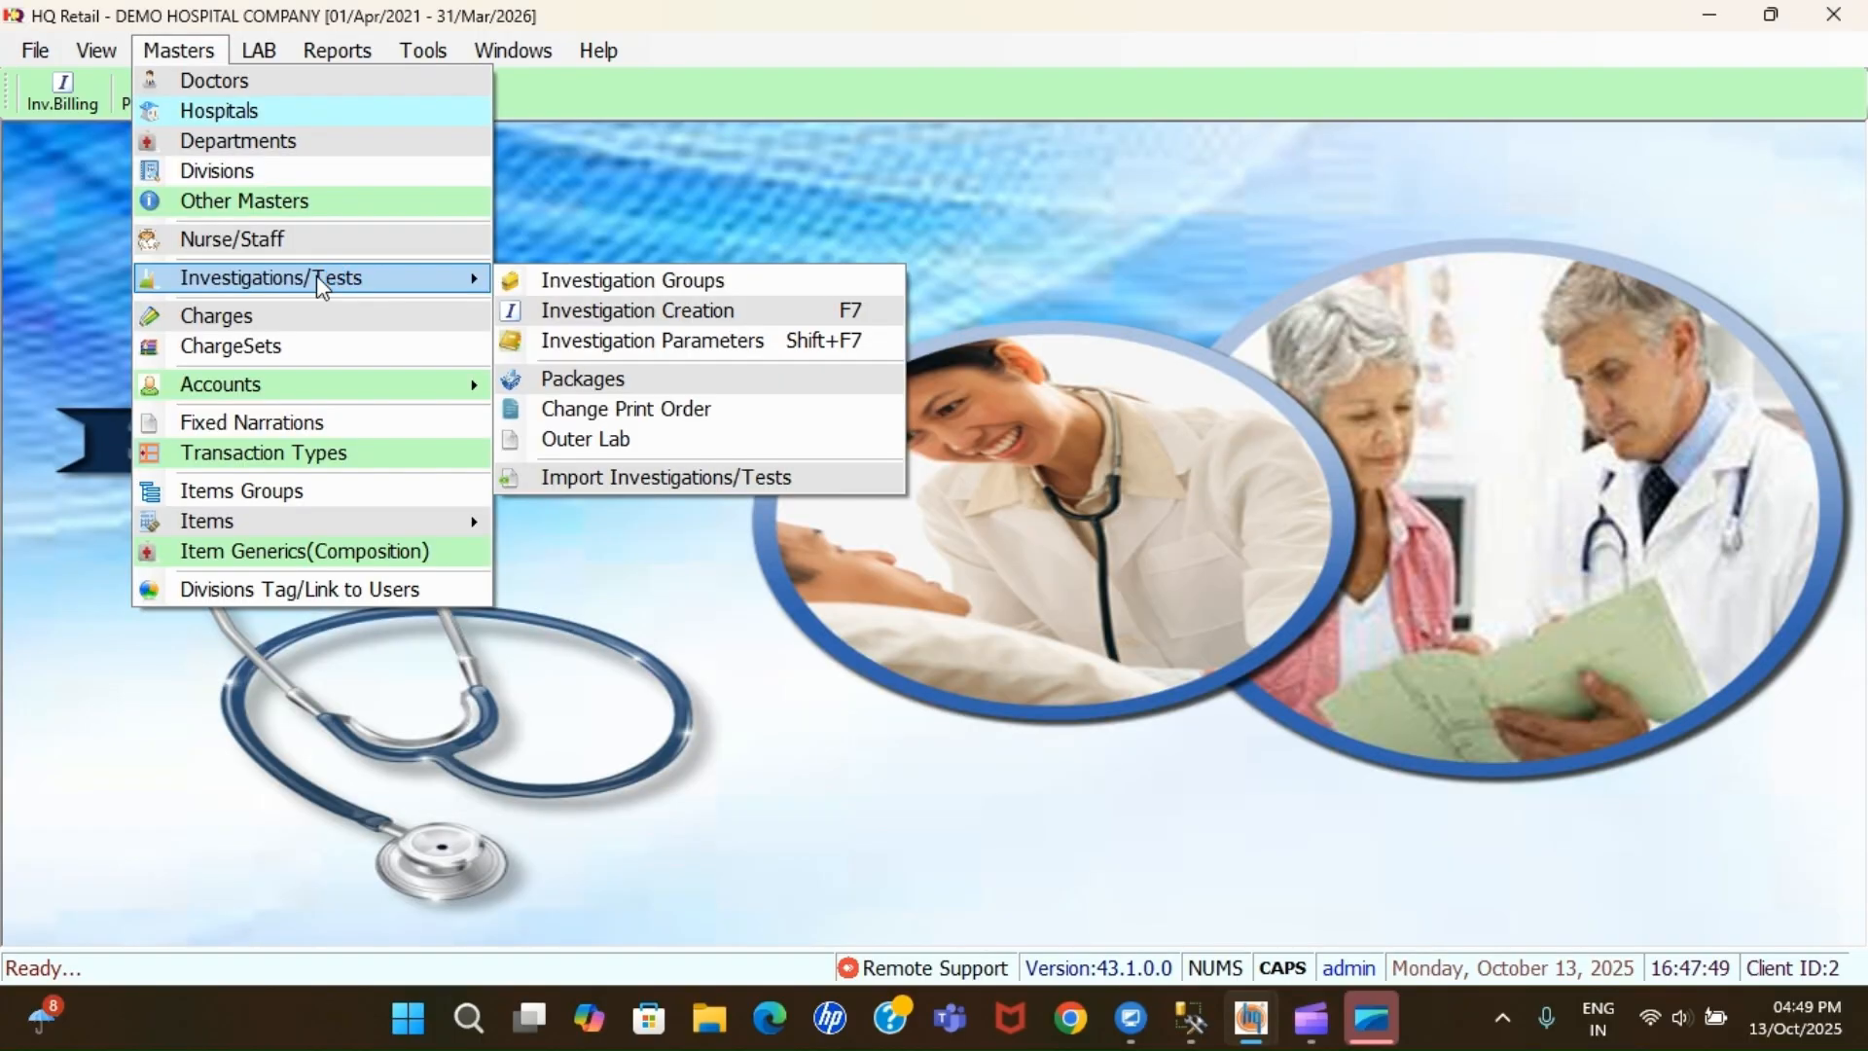
View the investigation groups master and examine the PATHOLOGY - HISTOPATHOLOGY group
{"action": "left_click", "coordinate": [611, 288]}
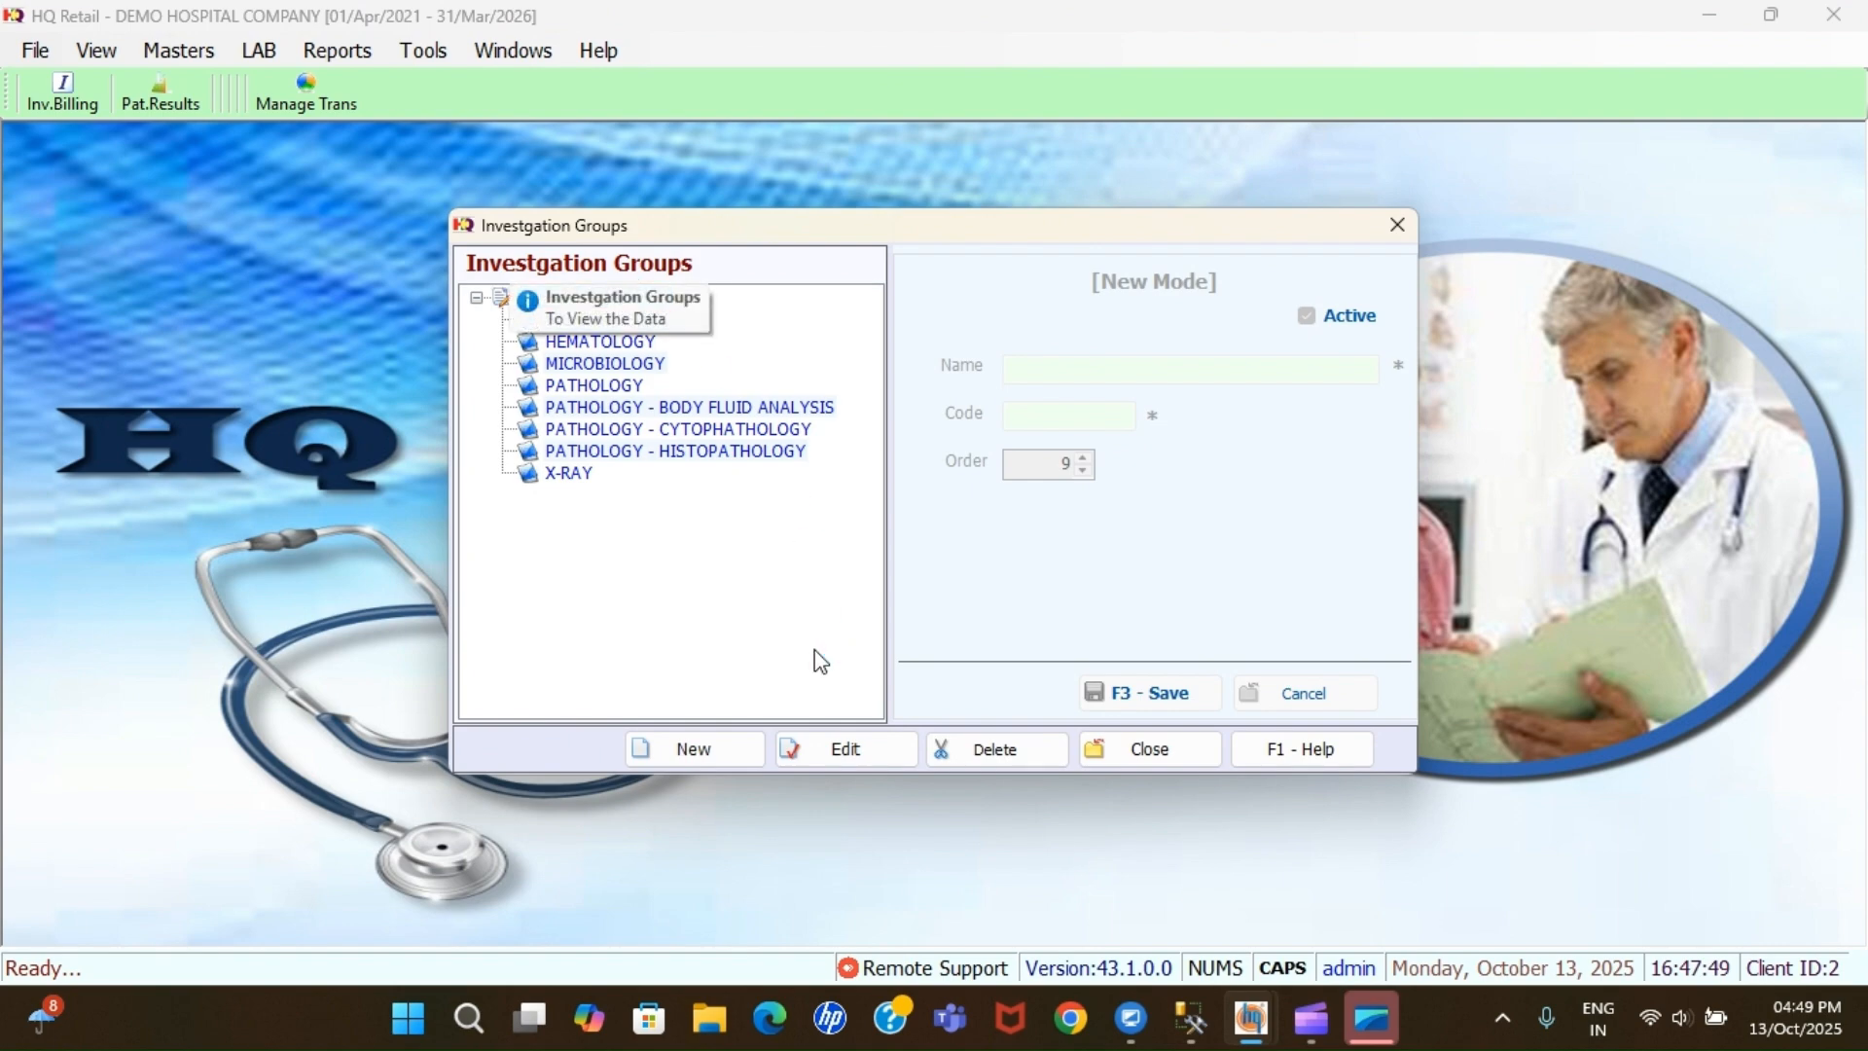
{"action": "left_click", "coordinate": [557, 455]}
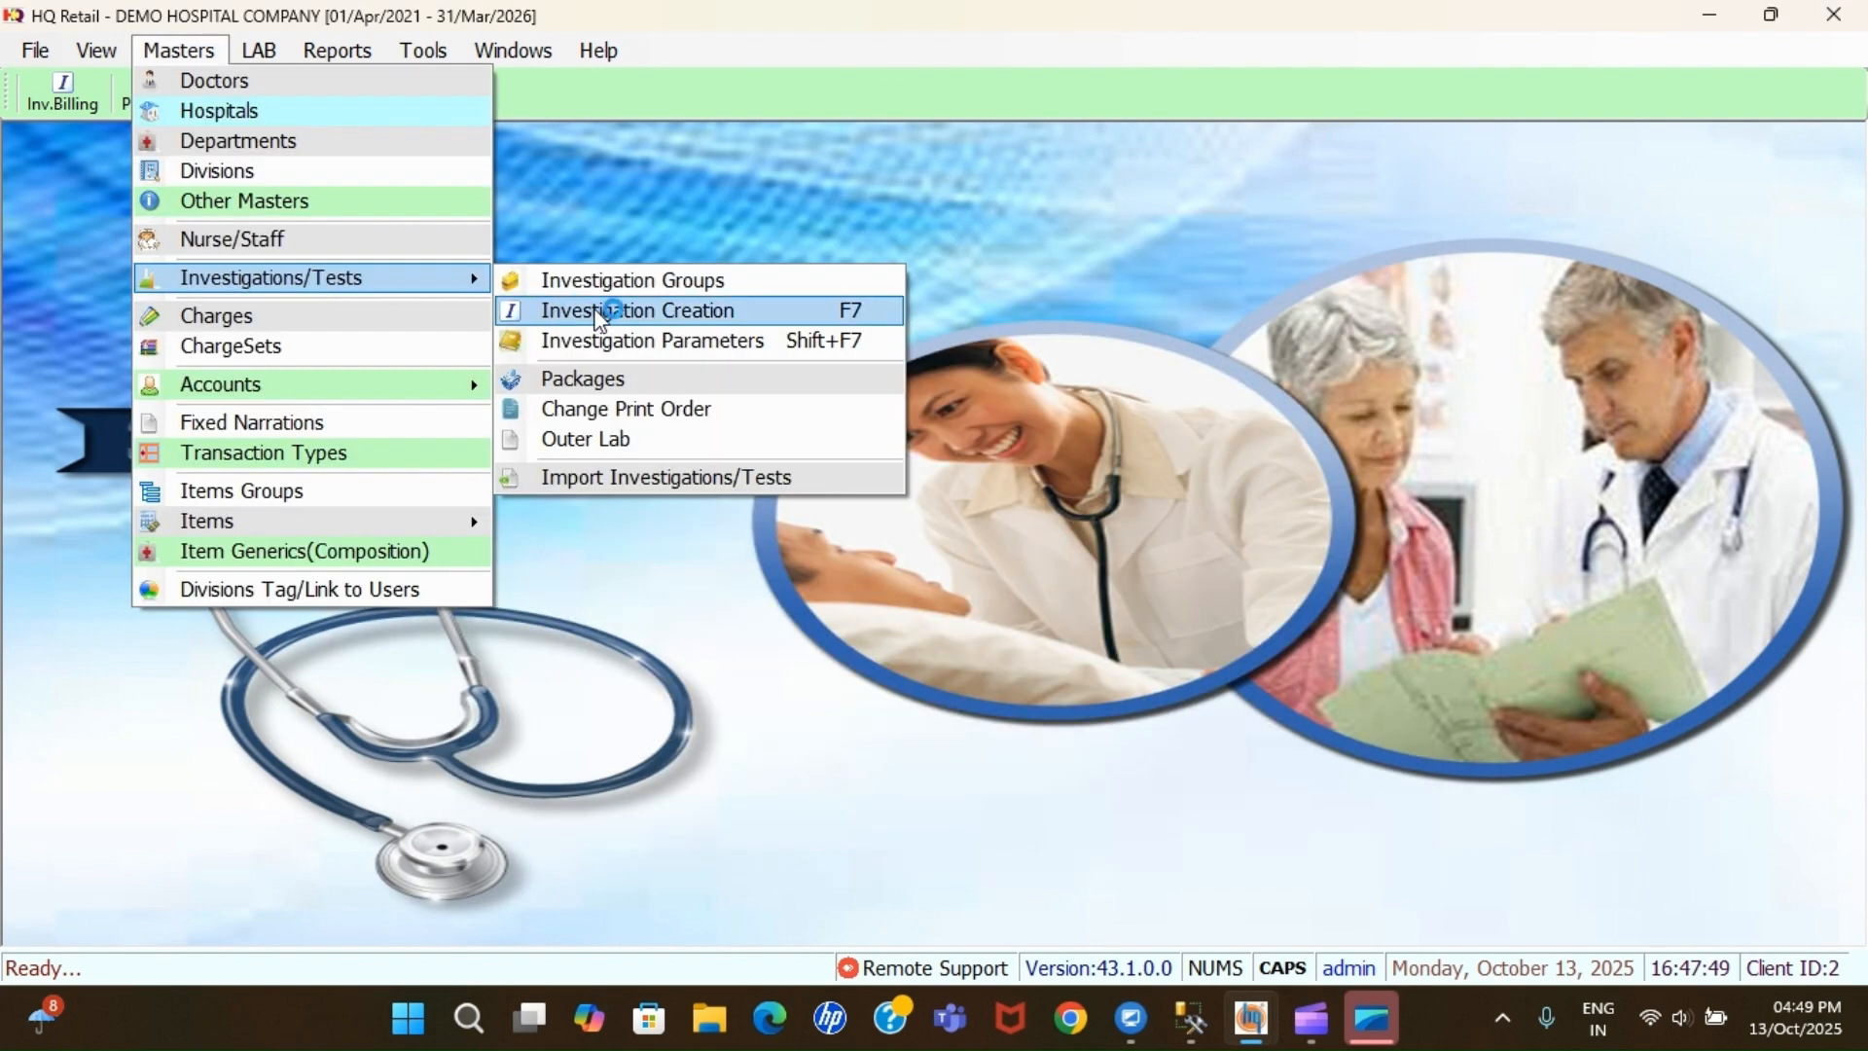
Open the investigations creation master and bring up the Hemoglobin test under PATHOLOGY for editing
{"action": "left_click", "coordinate": [598, 308]}
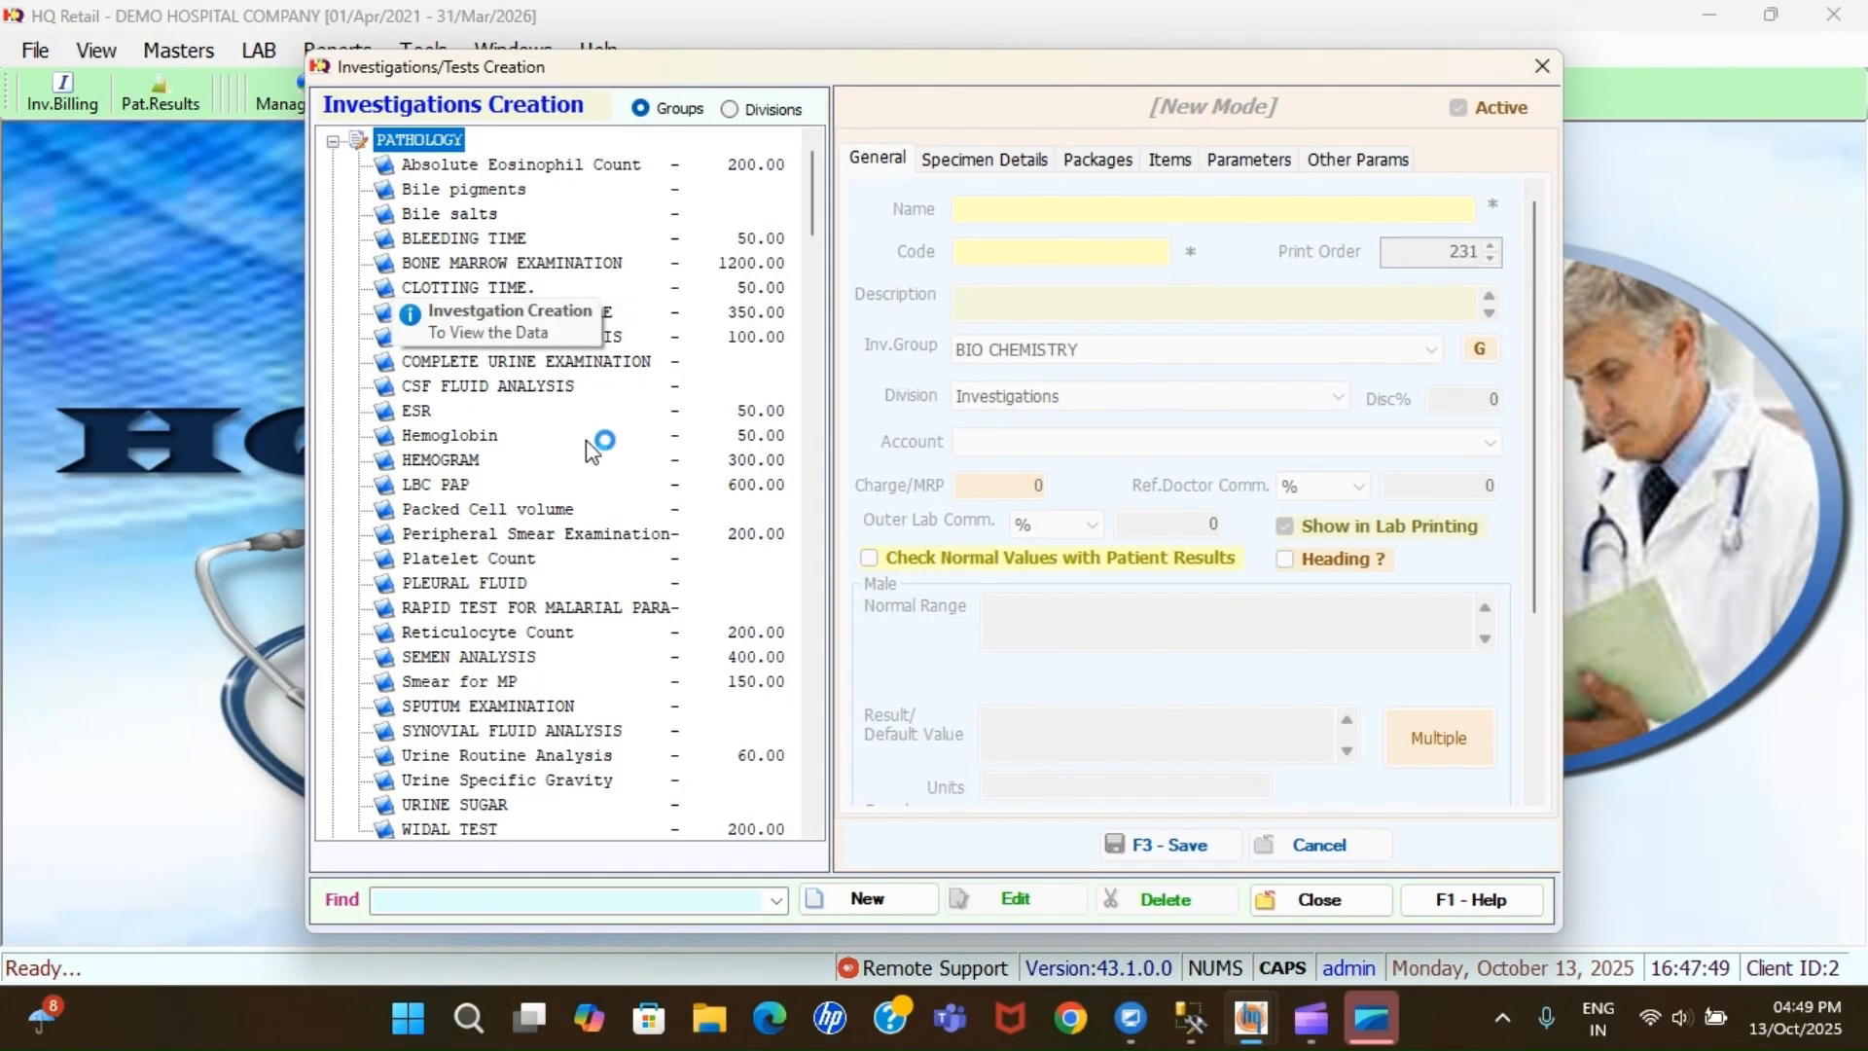
{"action": "left_click", "coordinate": [536, 335]}
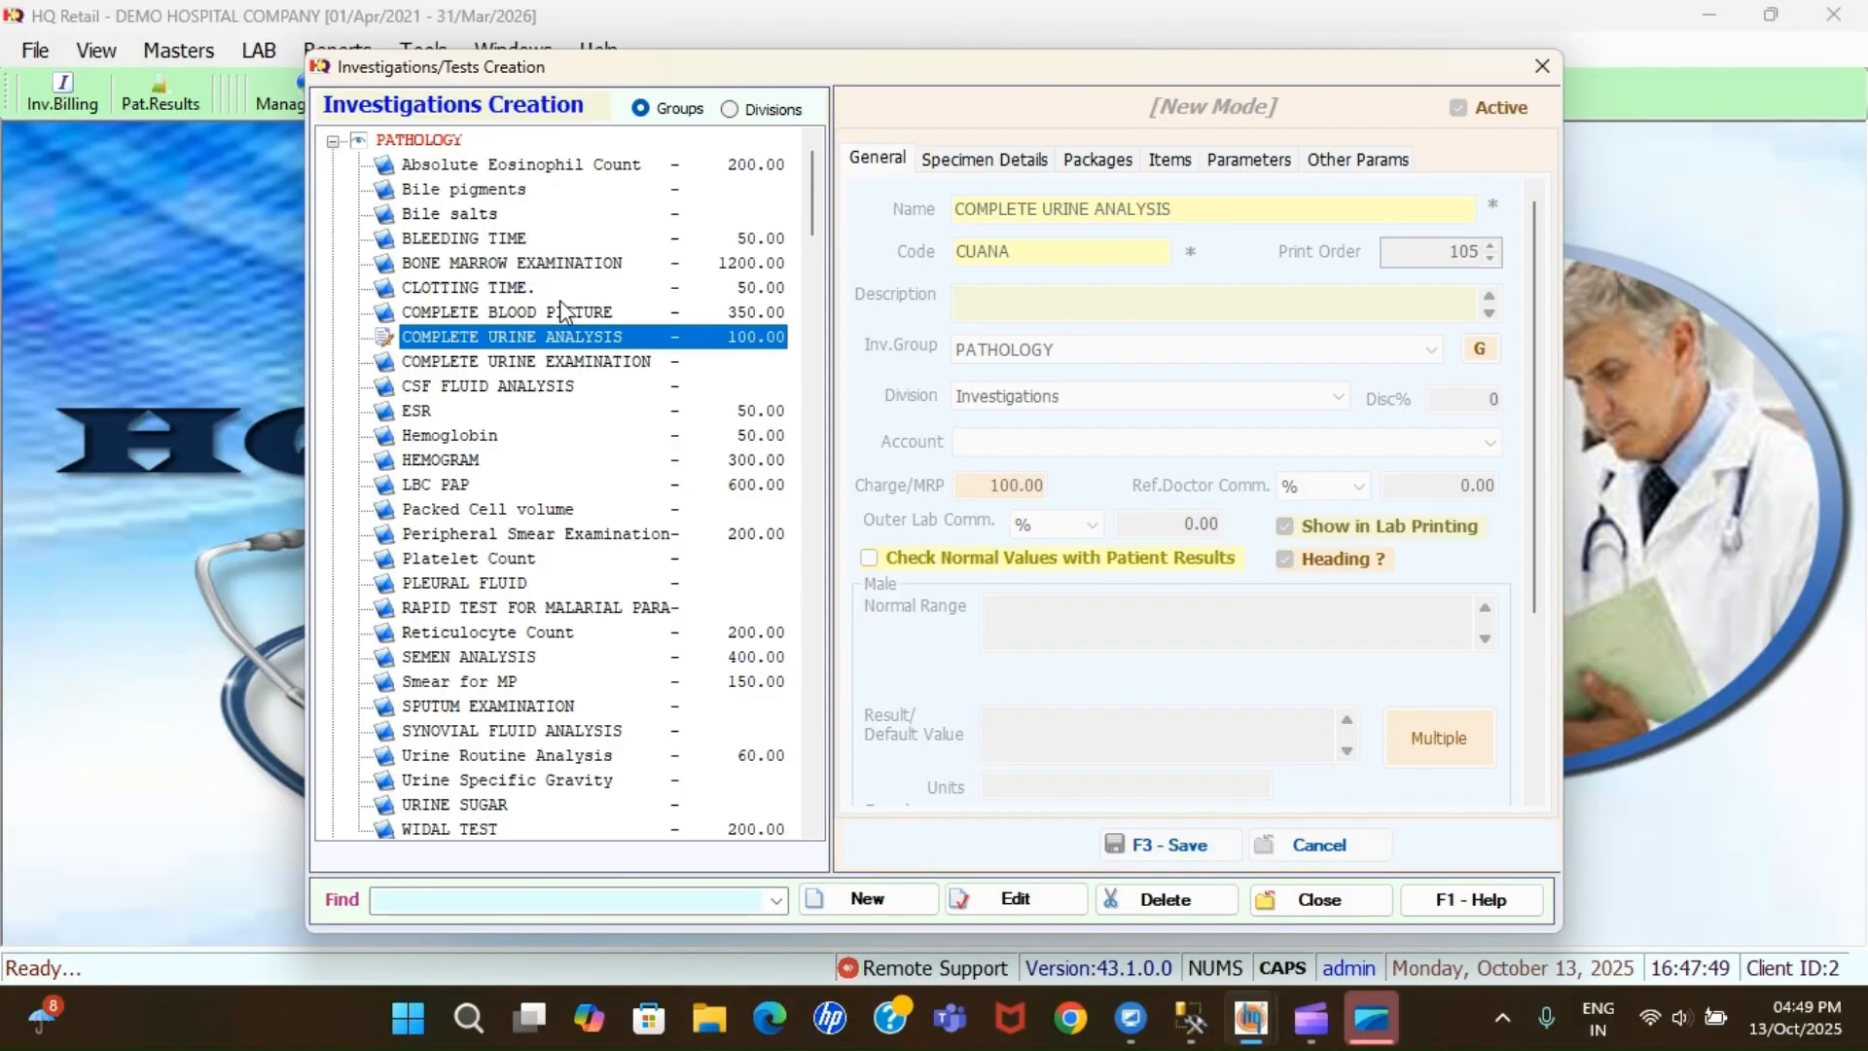
{"action": "left_click", "coordinate": [562, 290]}
{"action": "left_click", "coordinate": [570, 311]}
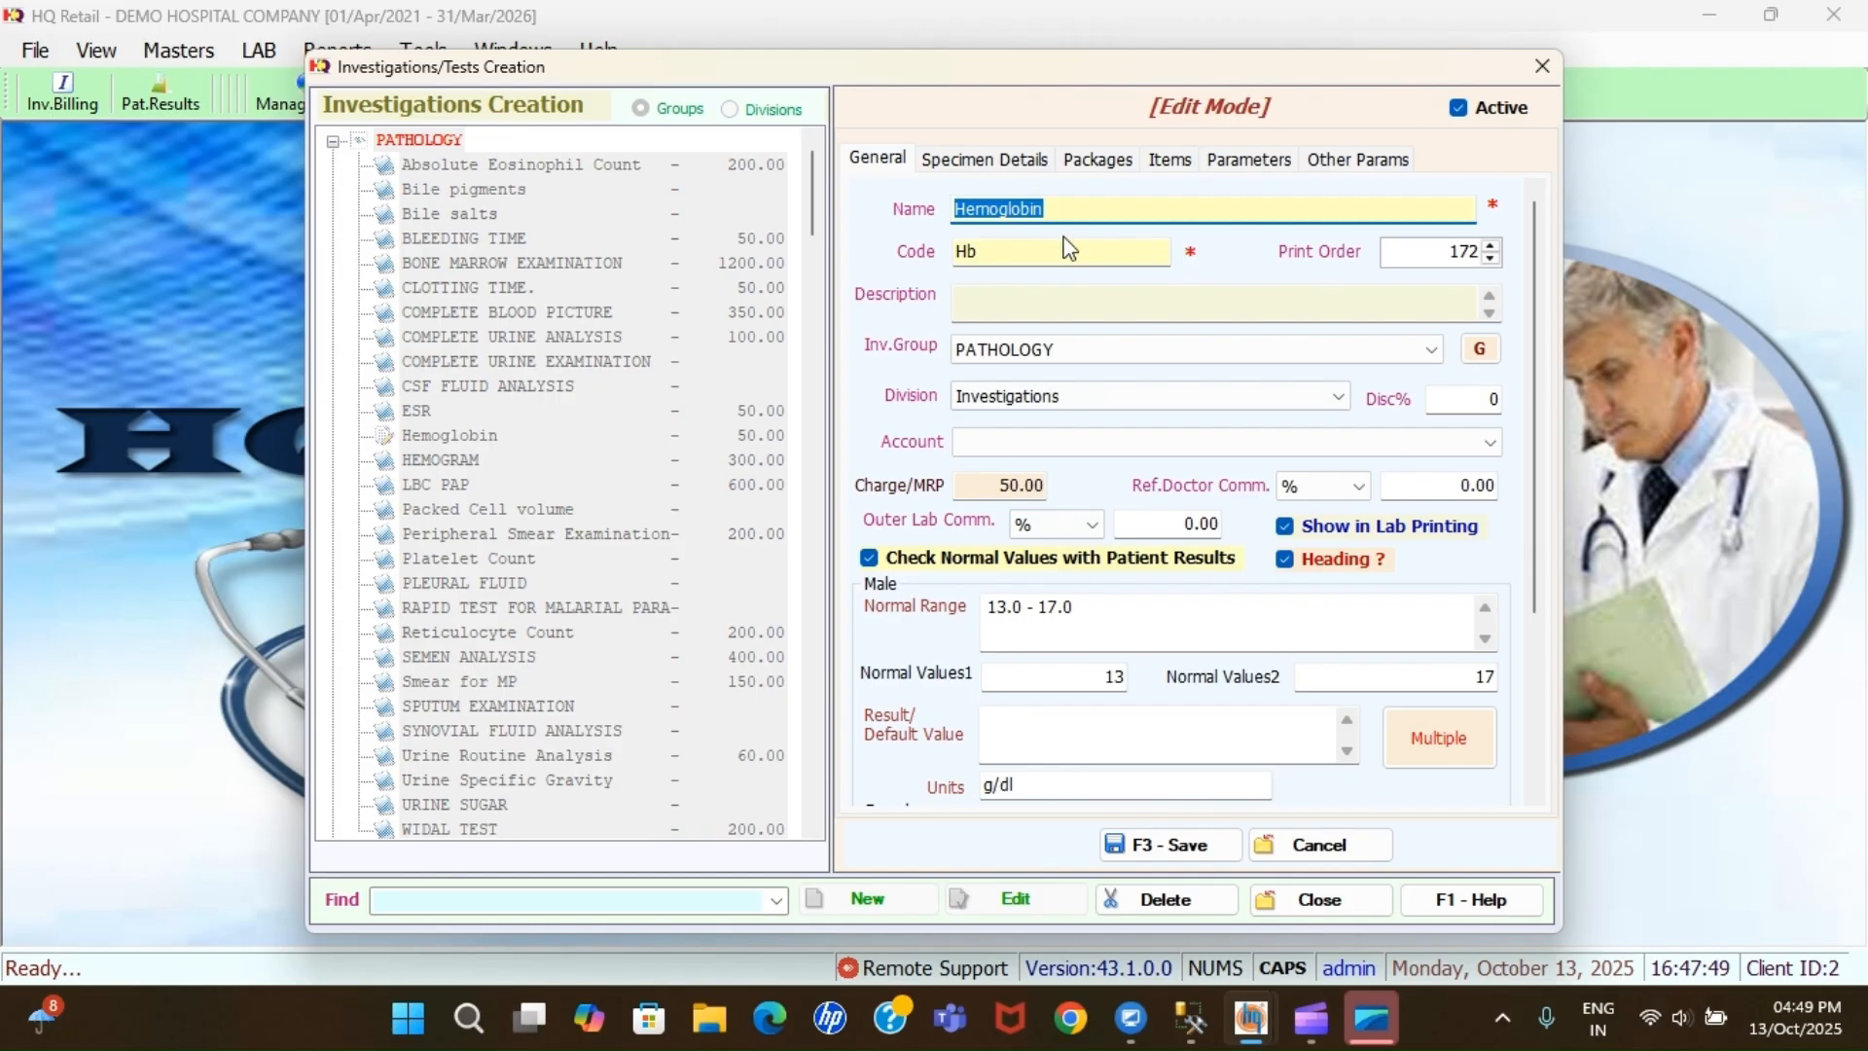
Review the Hemoglobin test's code, investigation group and charge
{"action": "left_click", "coordinate": [1007, 253]}
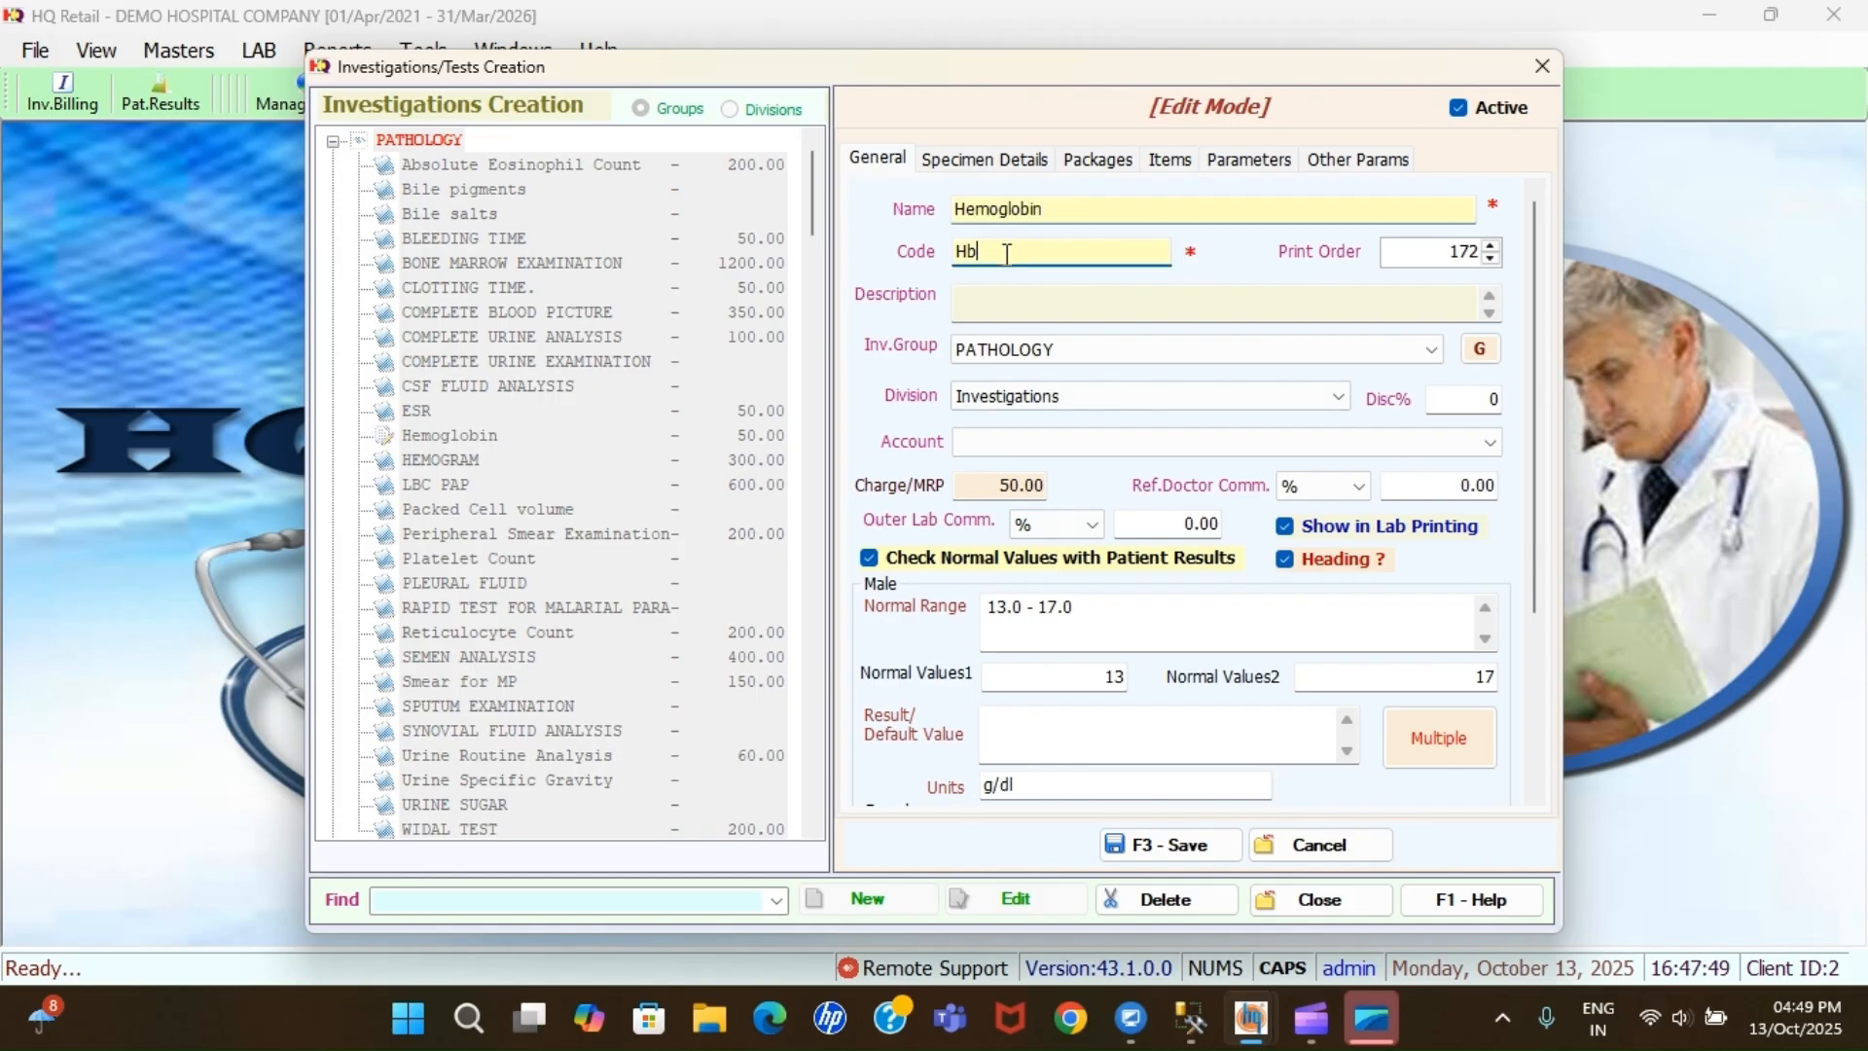
{"action": "left_click", "coordinate": [1105, 358]}
{"action": "scroll", "coordinate": [1106, 360], "scroll_direction": "up", "scroll_amount": 1}
{"action": "left_click", "coordinate": [1109, 368]}
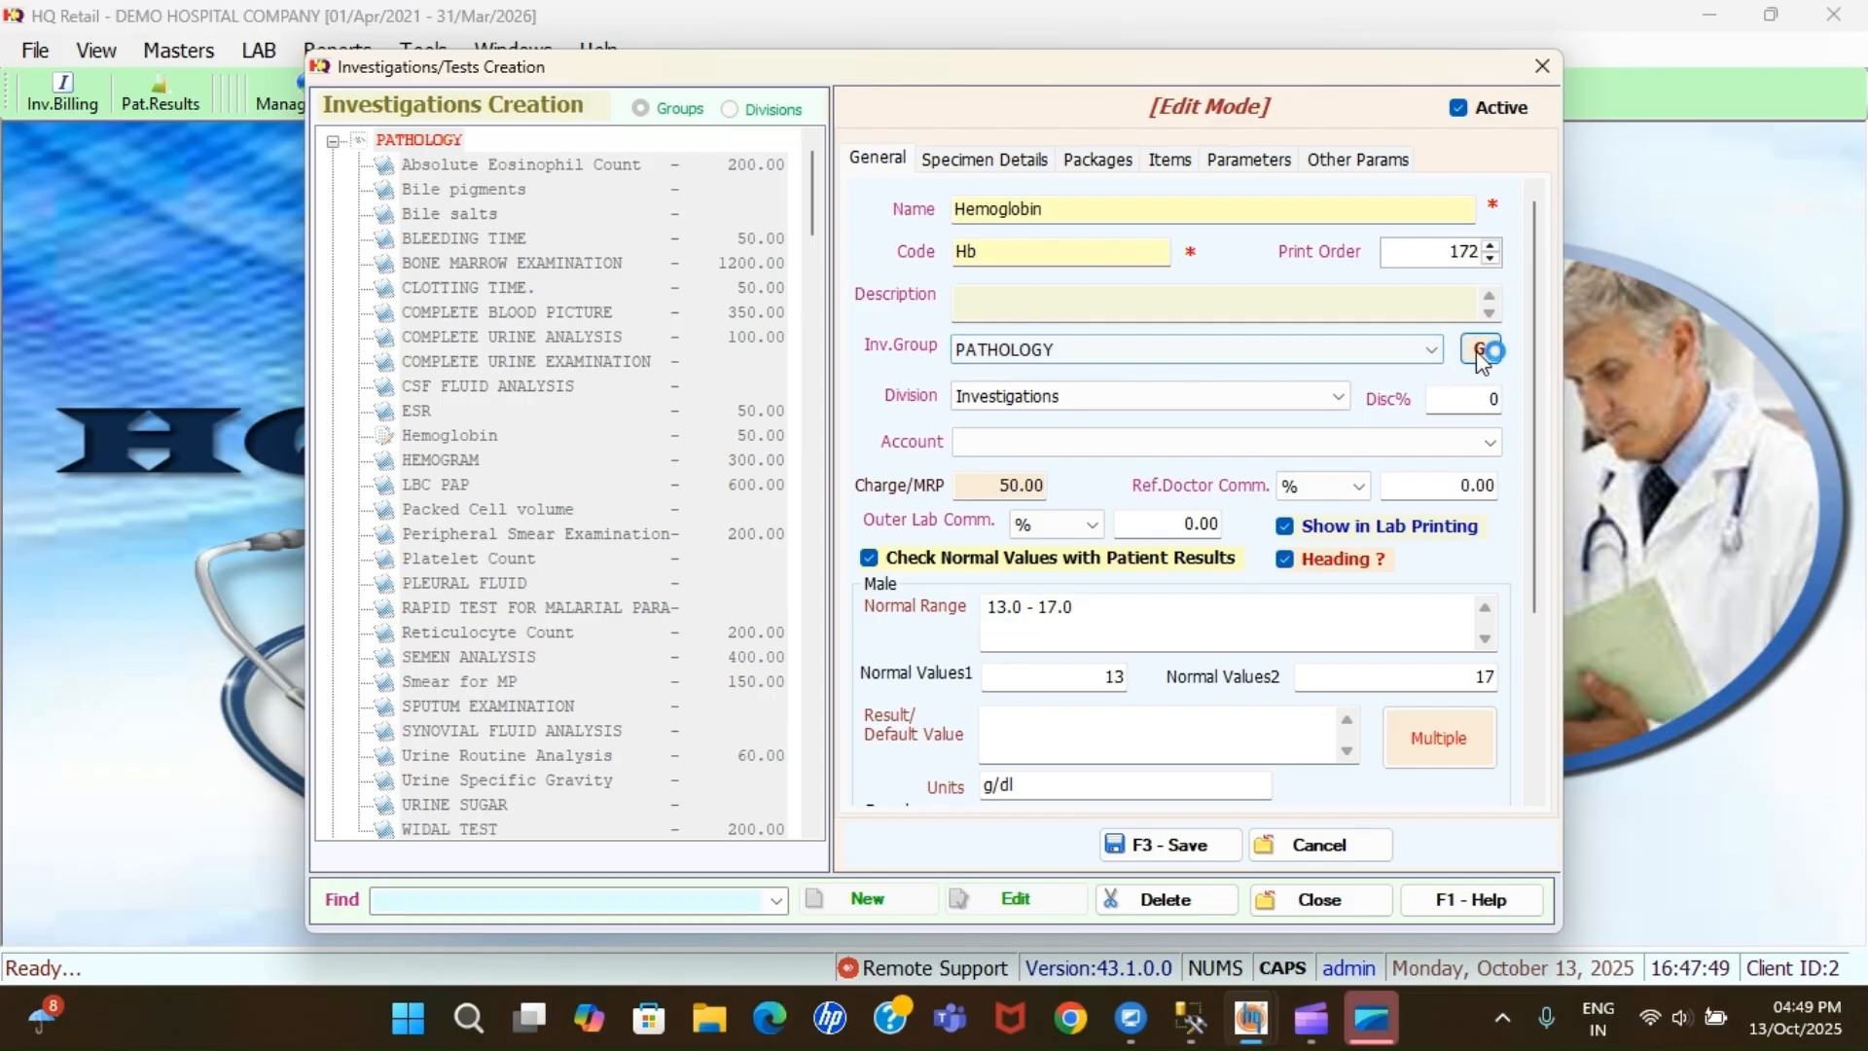
{"action": "left_click", "coordinate": [995, 484]}
{"action": "double_click", "coordinate": [995, 485]}
Check the Hemoglobin test's male normal range, normal values and units and its female normal range, and save the test
{"action": "left_click", "coordinate": [1098, 609]}
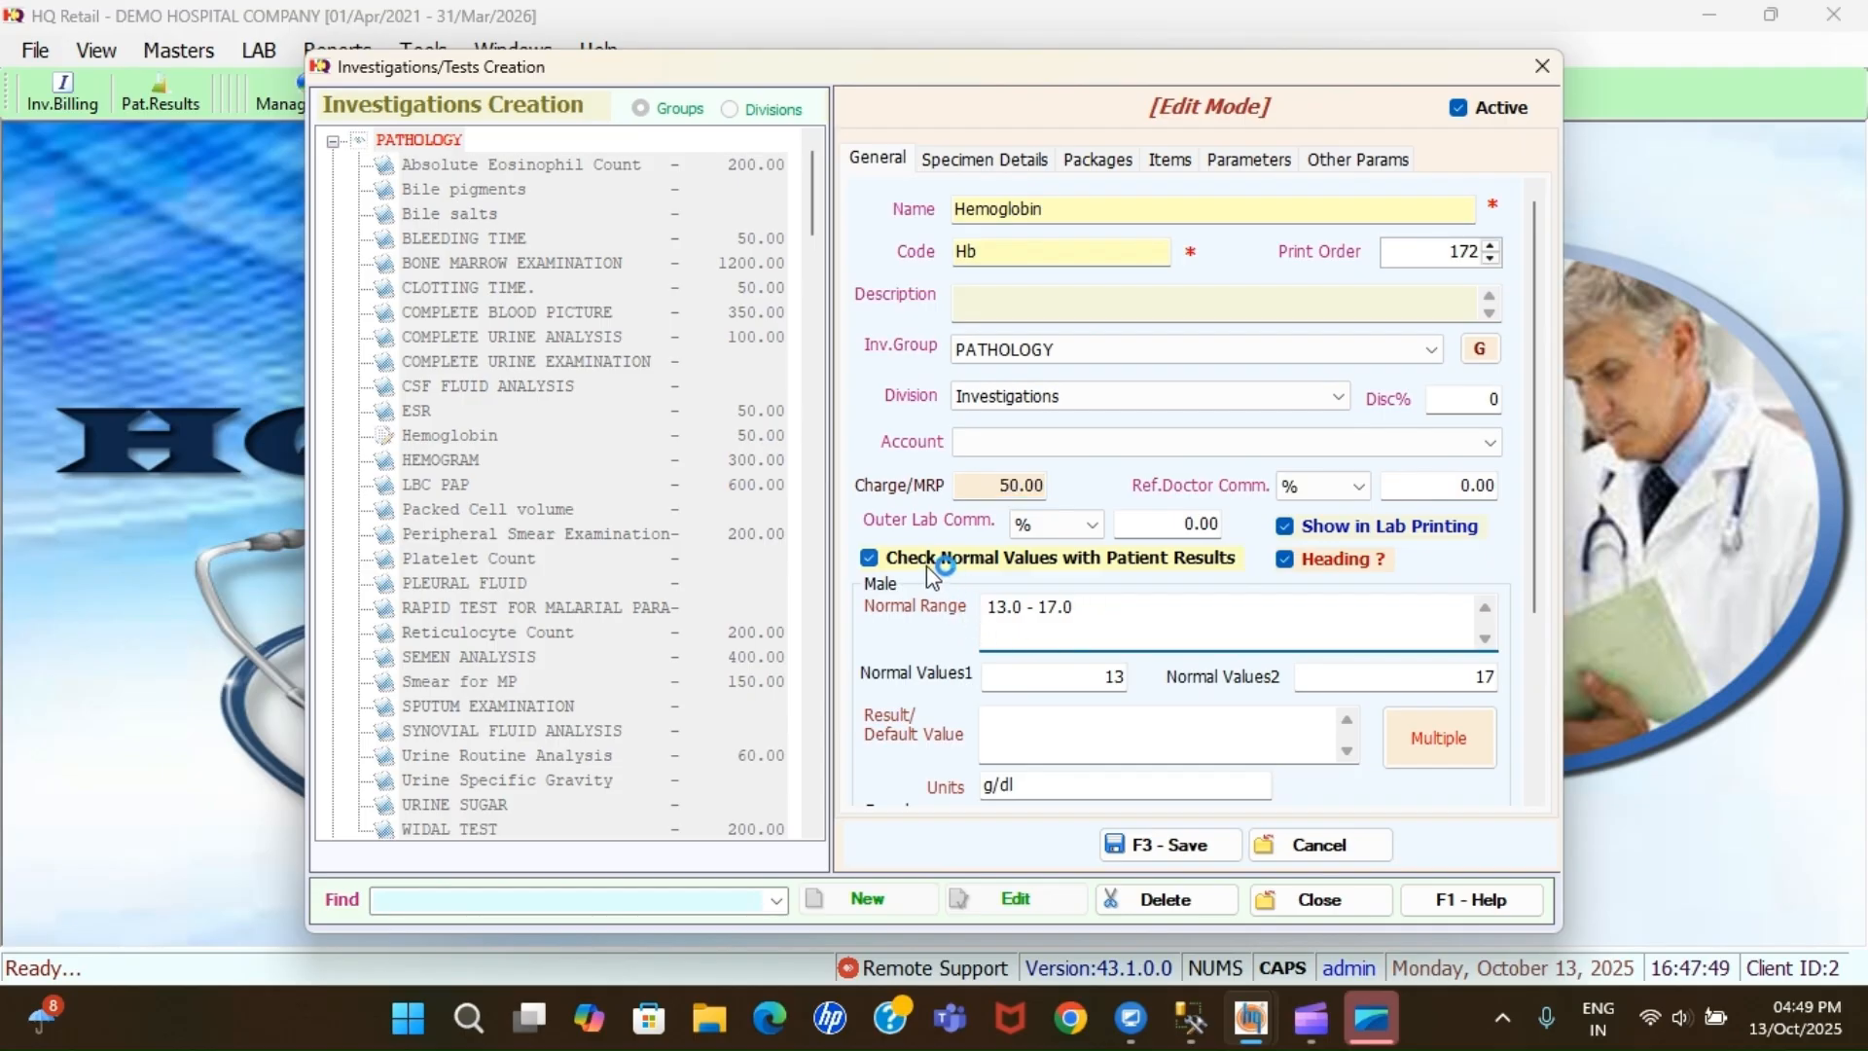
{"action": "left_click", "coordinate": [1091, 681]}
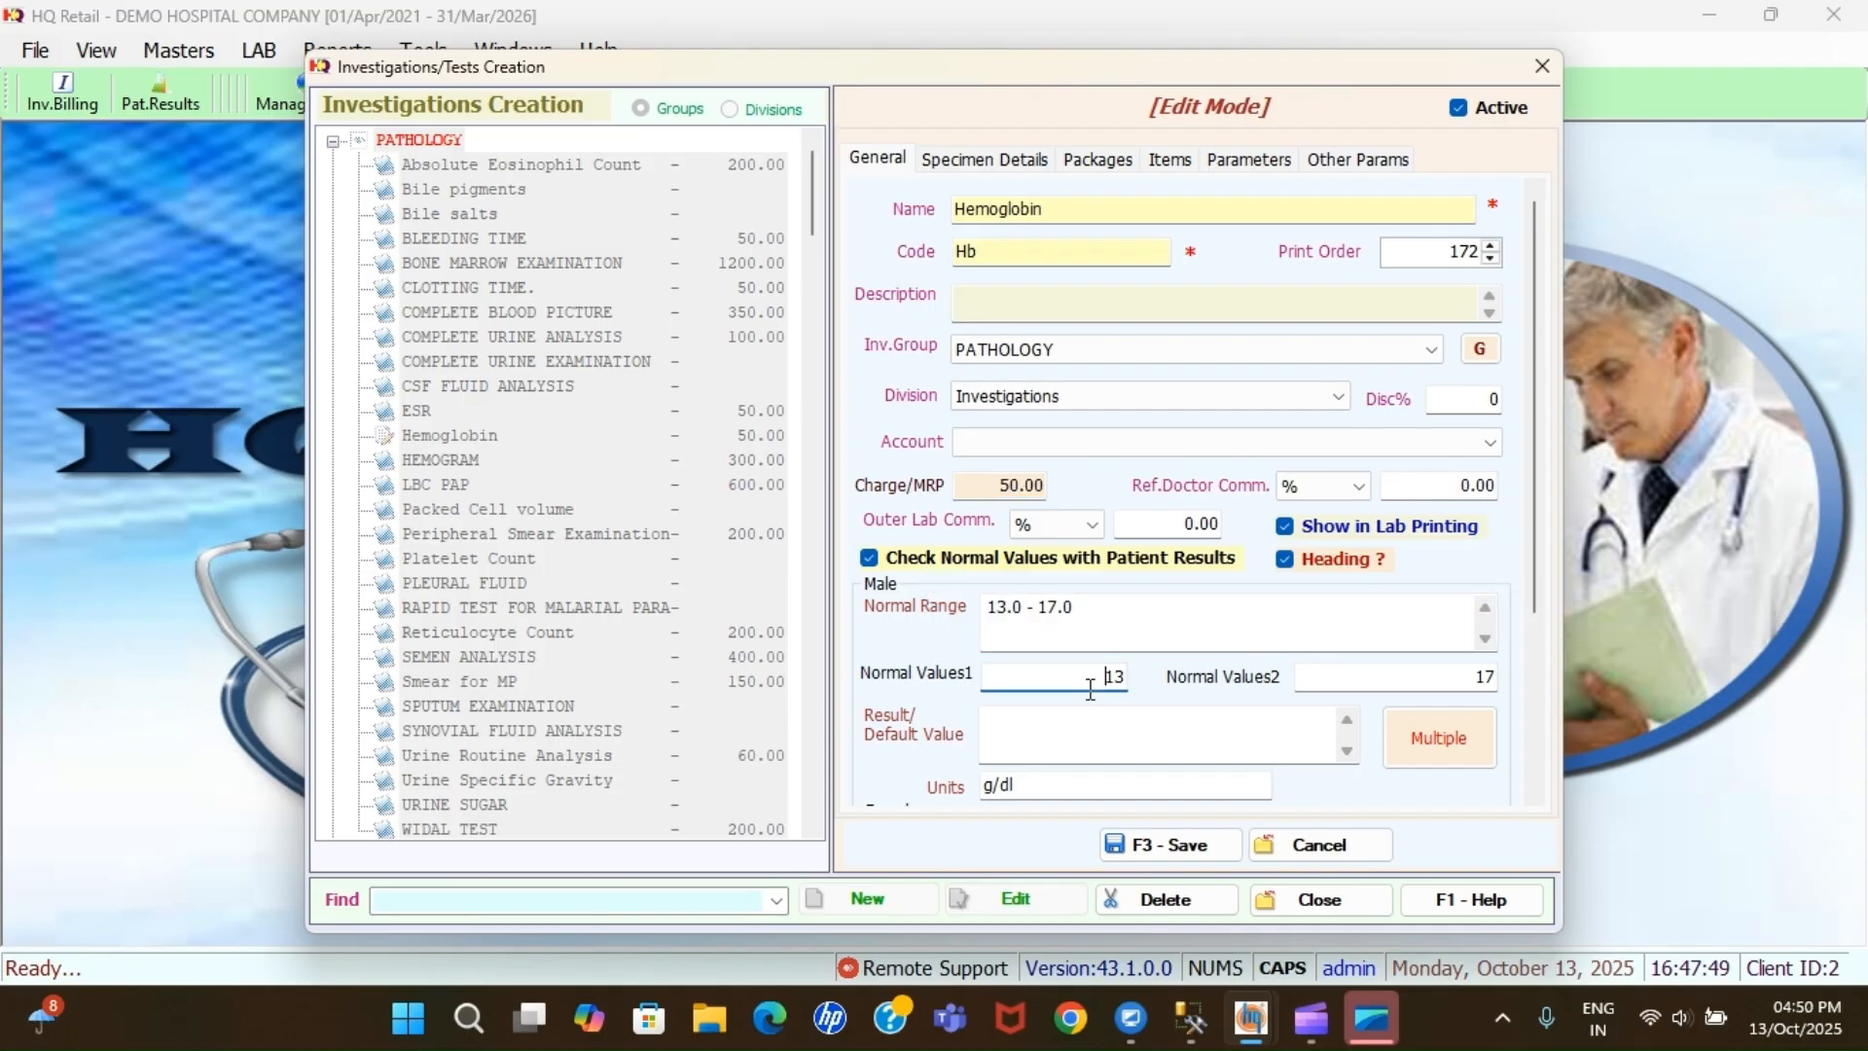
{"action": "left_click", "coordinate": [1430, 688]}
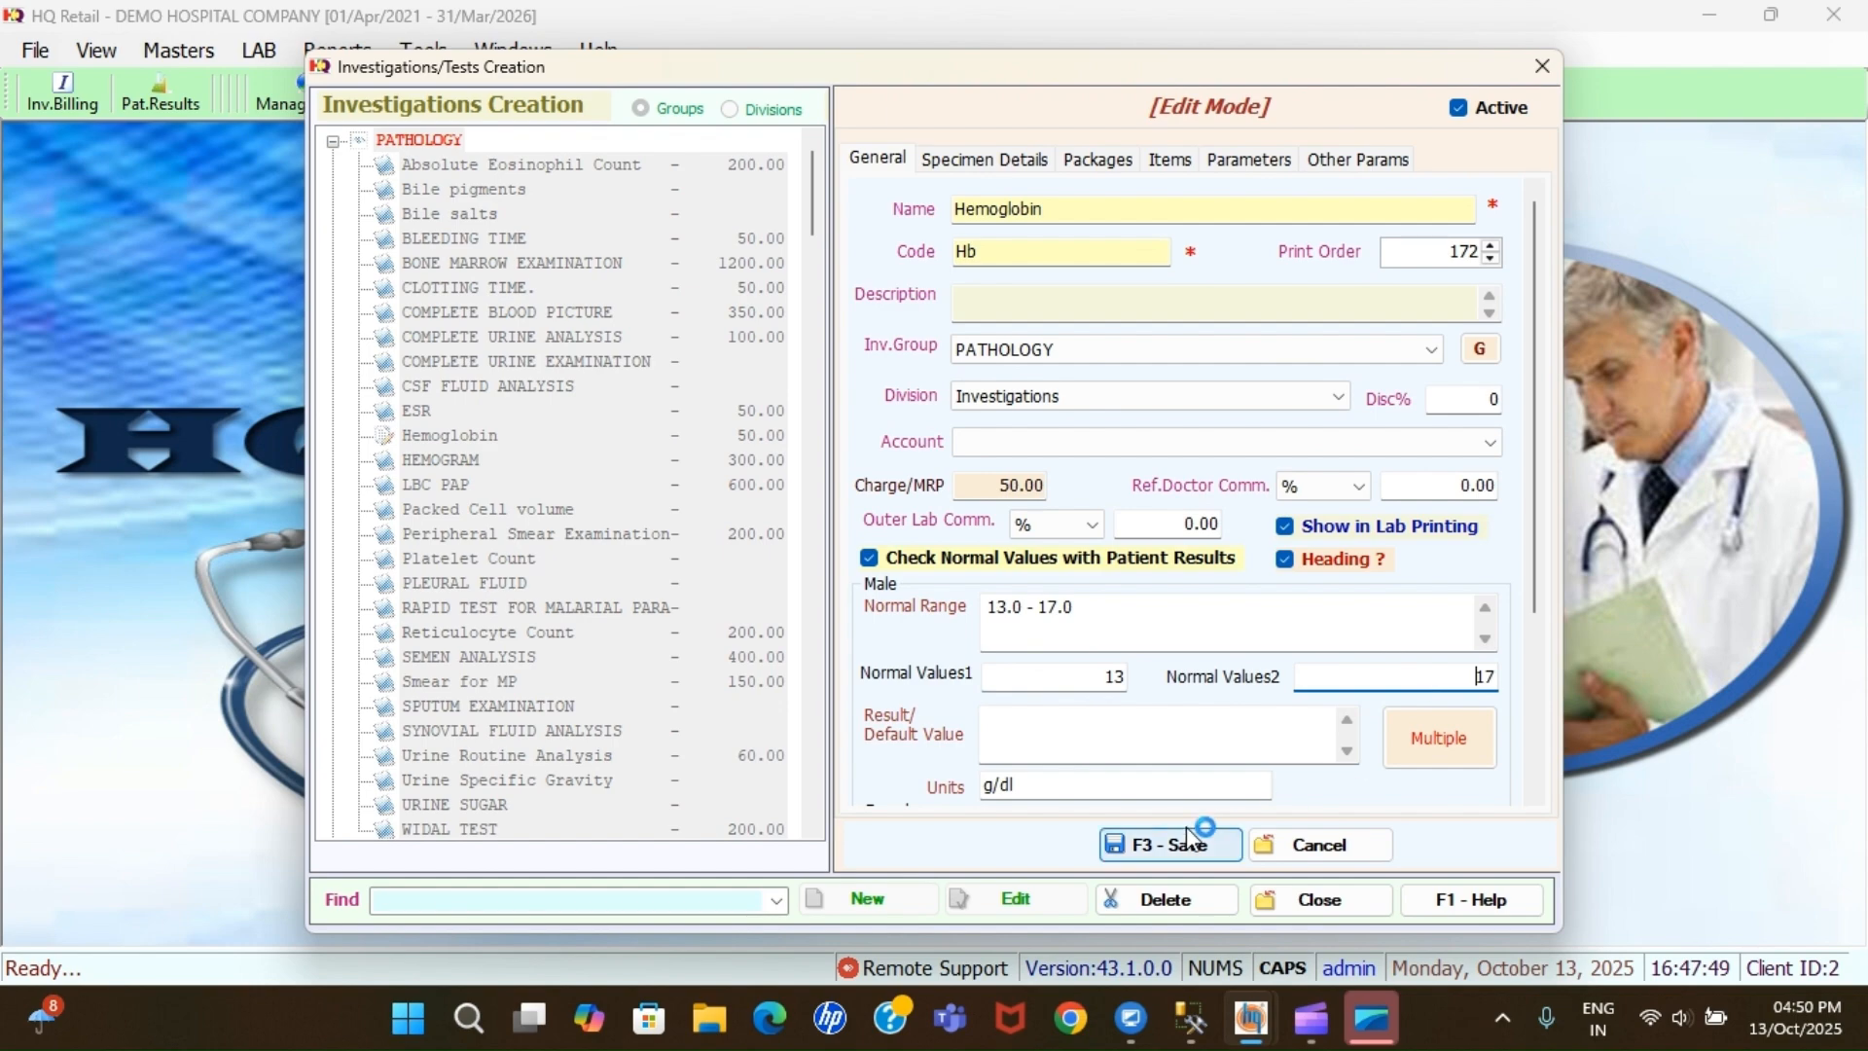
{"action": "left_click", "coordinate": [1047, 785]}
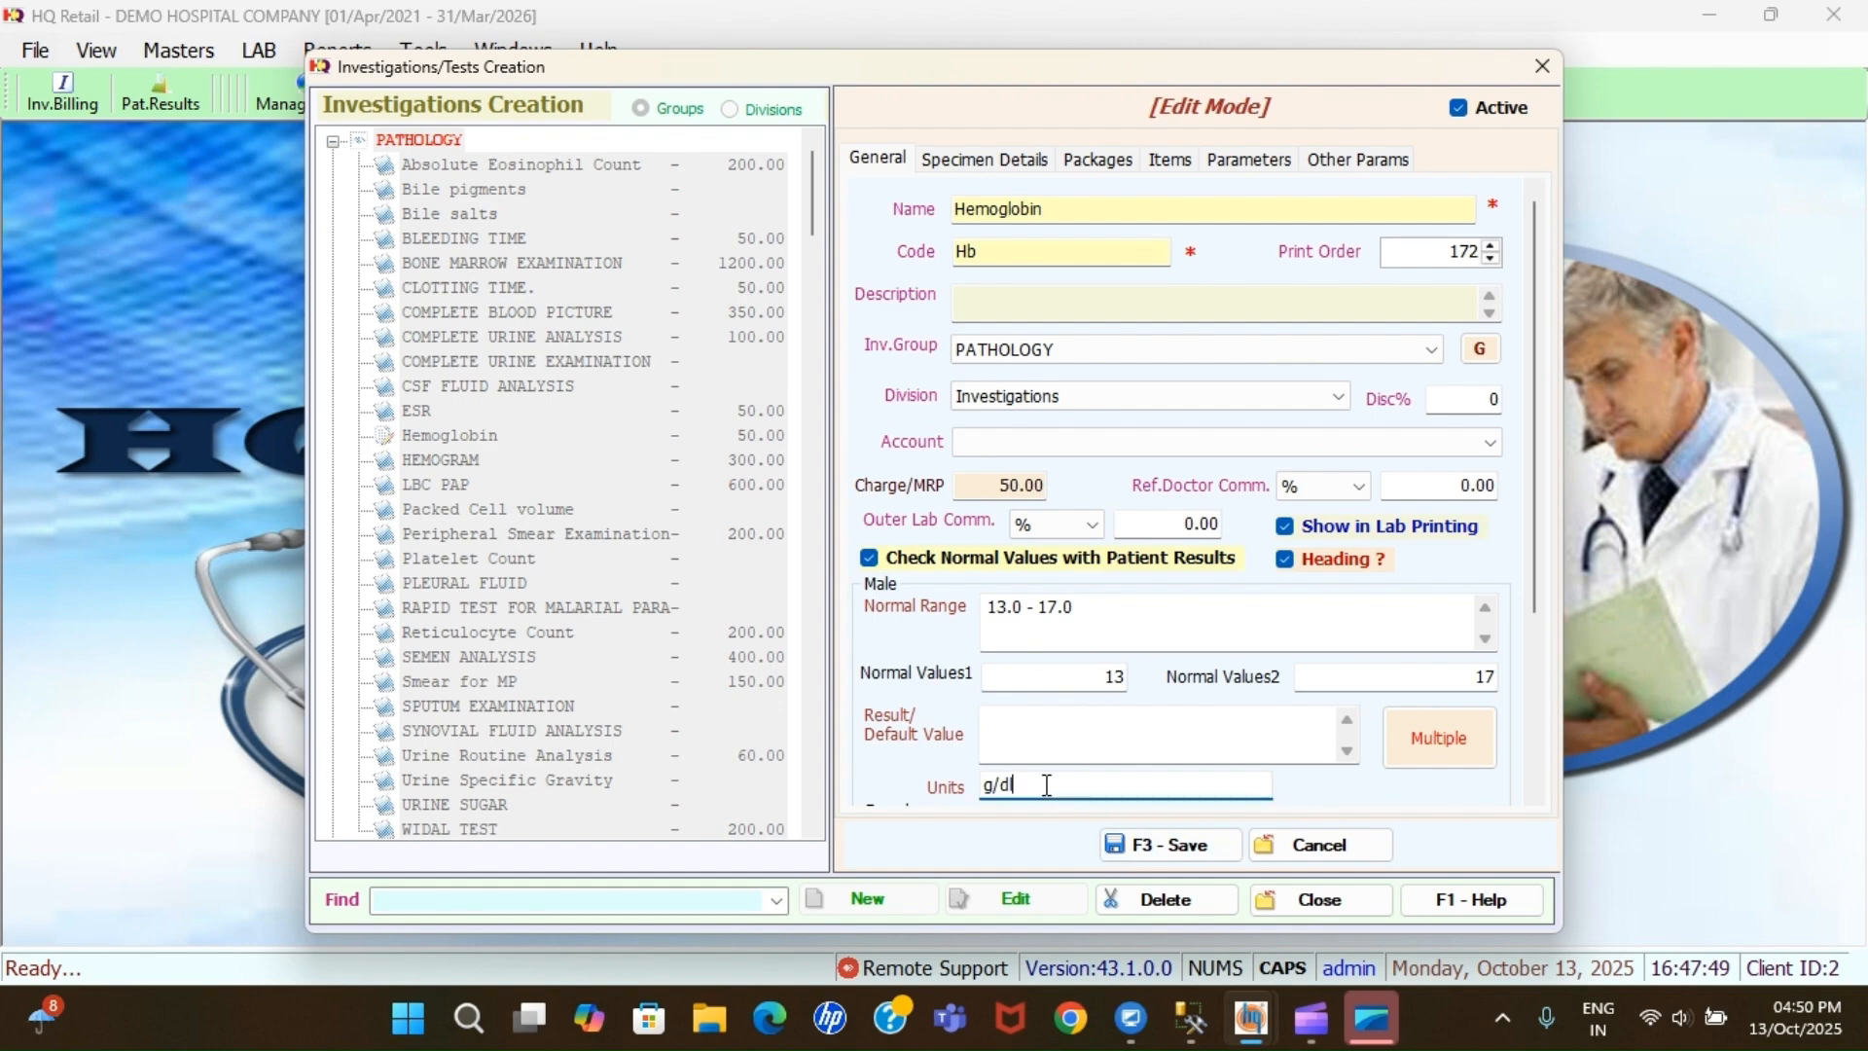
{"action": "left_click", "coordinate": [1536, 769]}
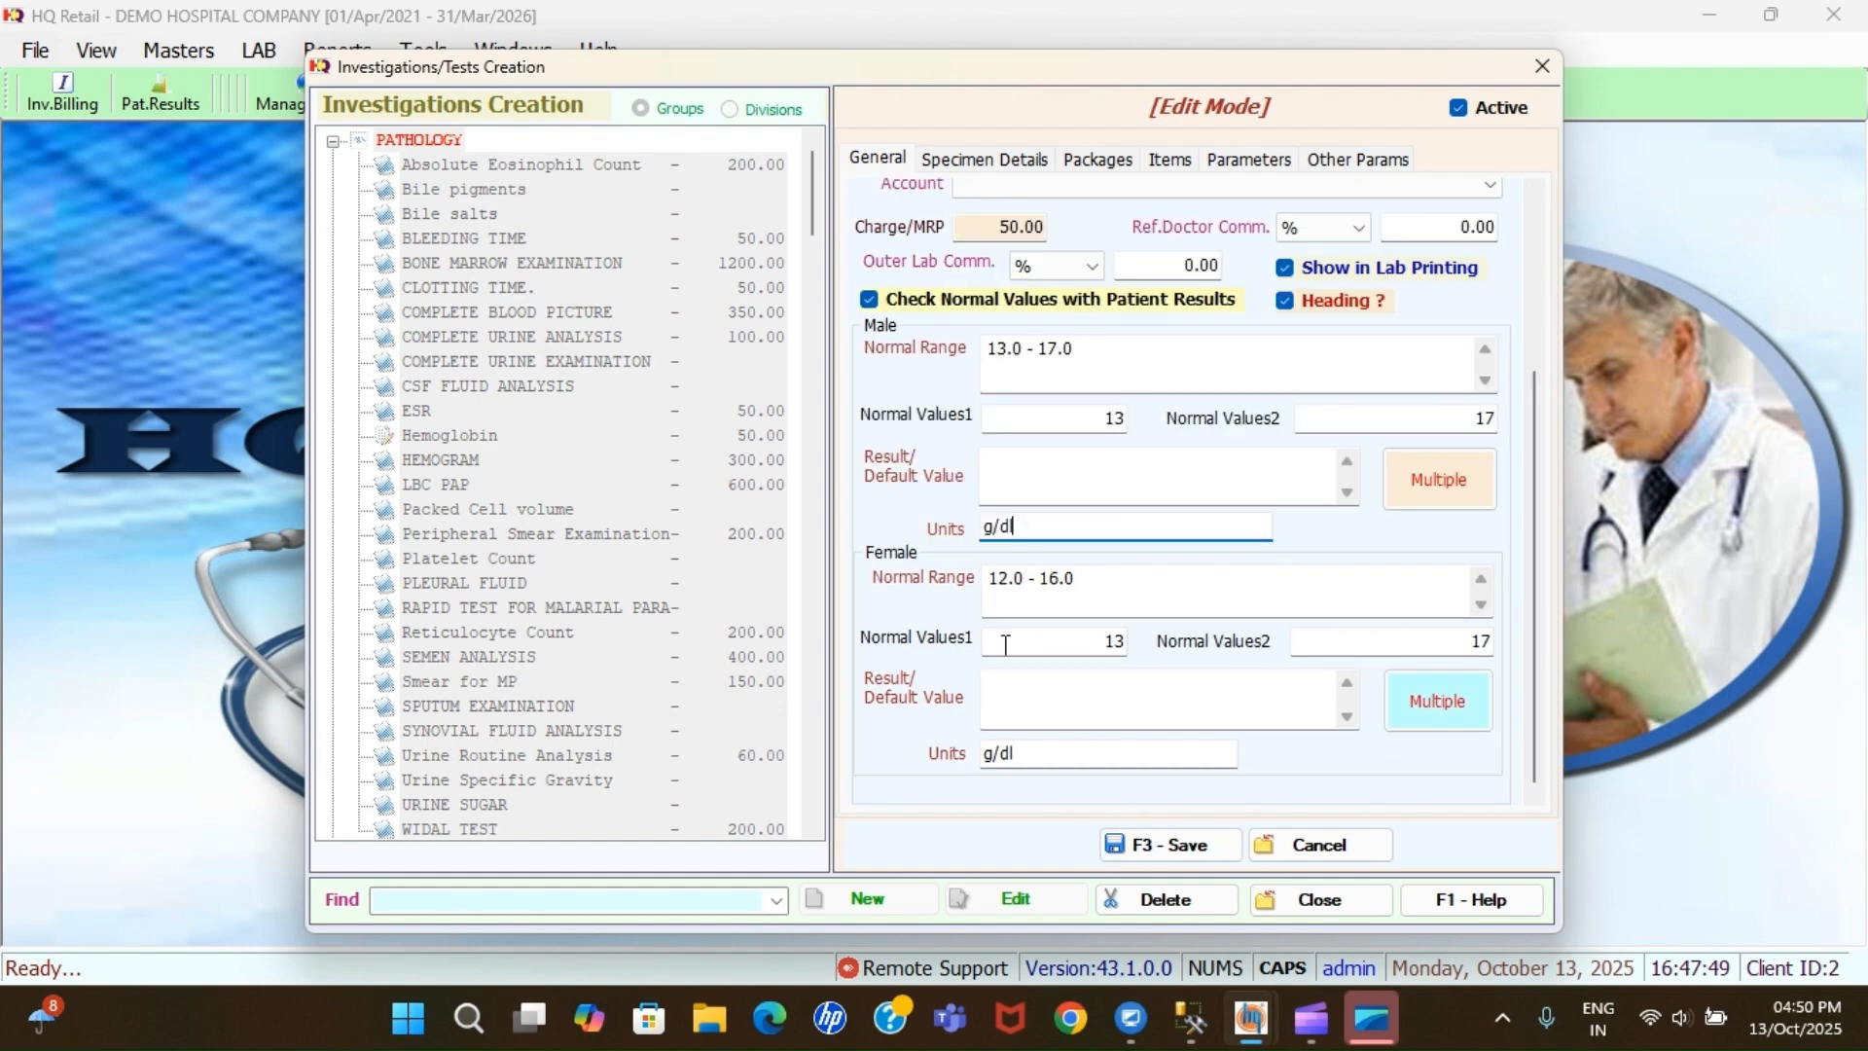
{"action": "left_click", "coordinate": [1094, 583]}
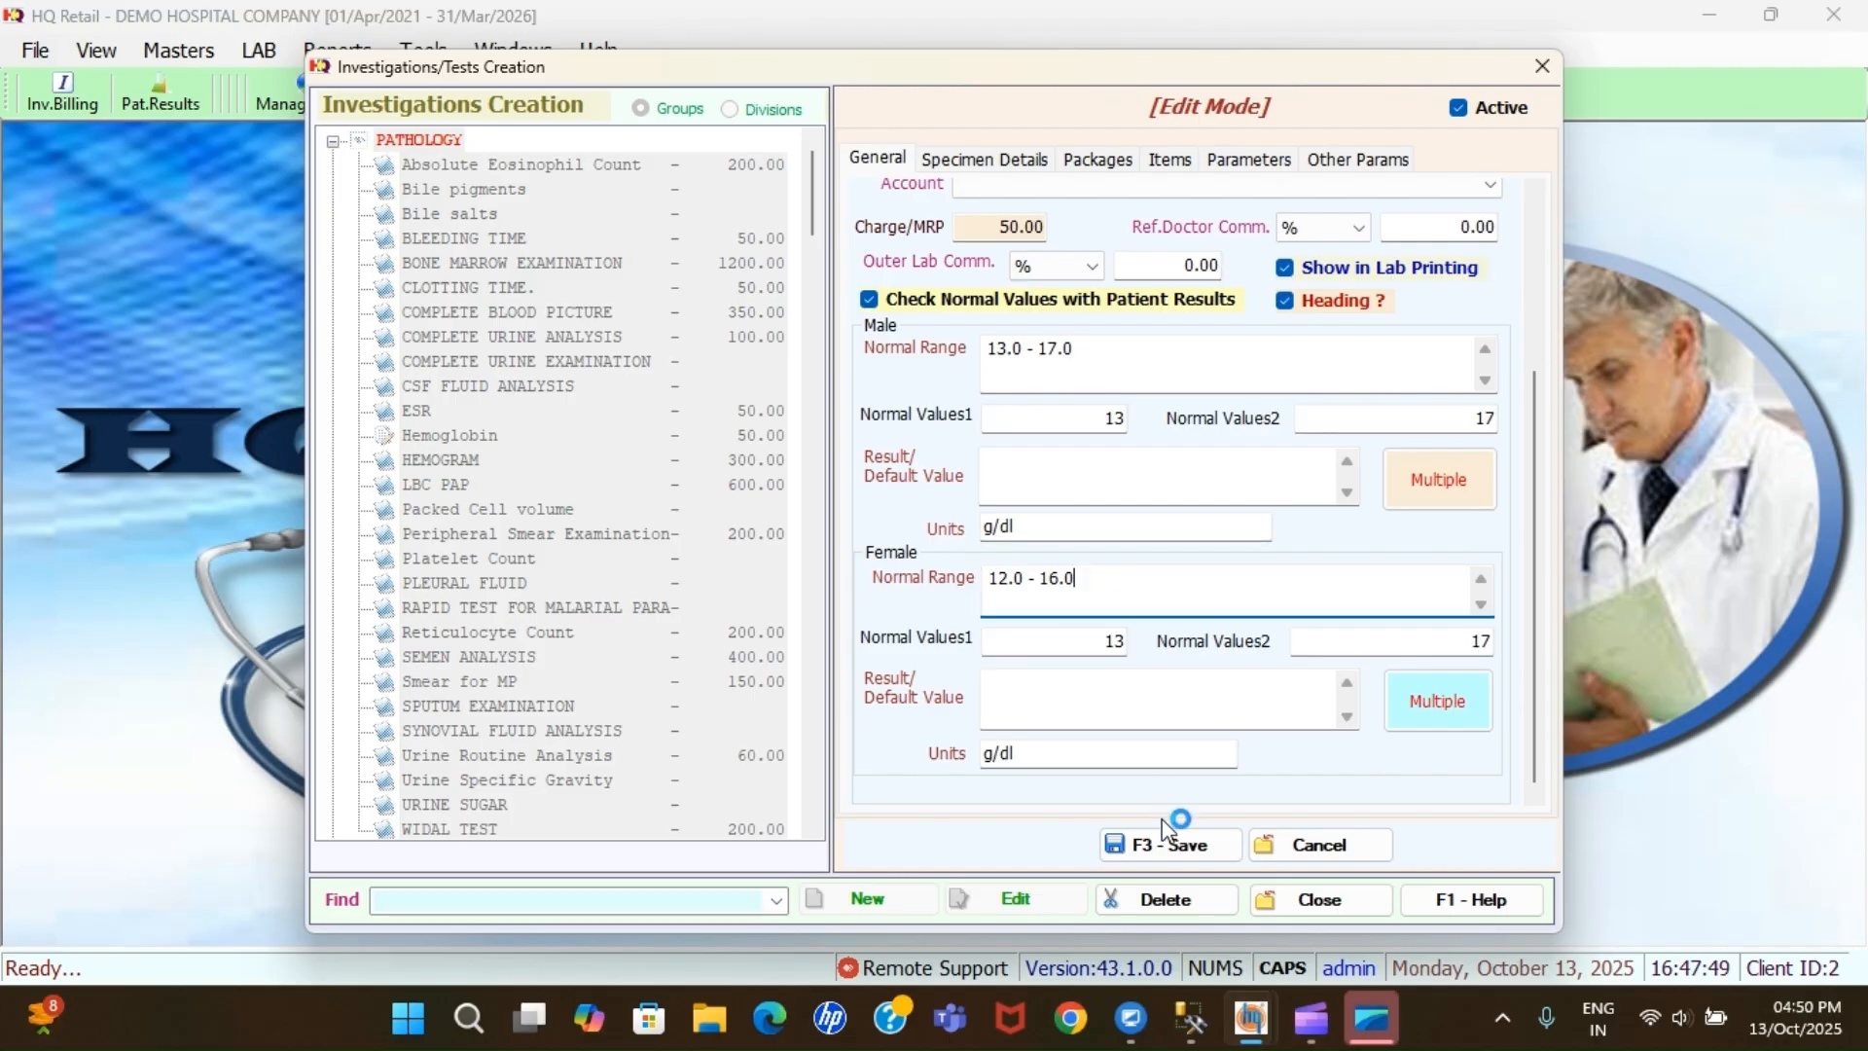
{"action": "left_click", "coordinate": [1162, 845]}
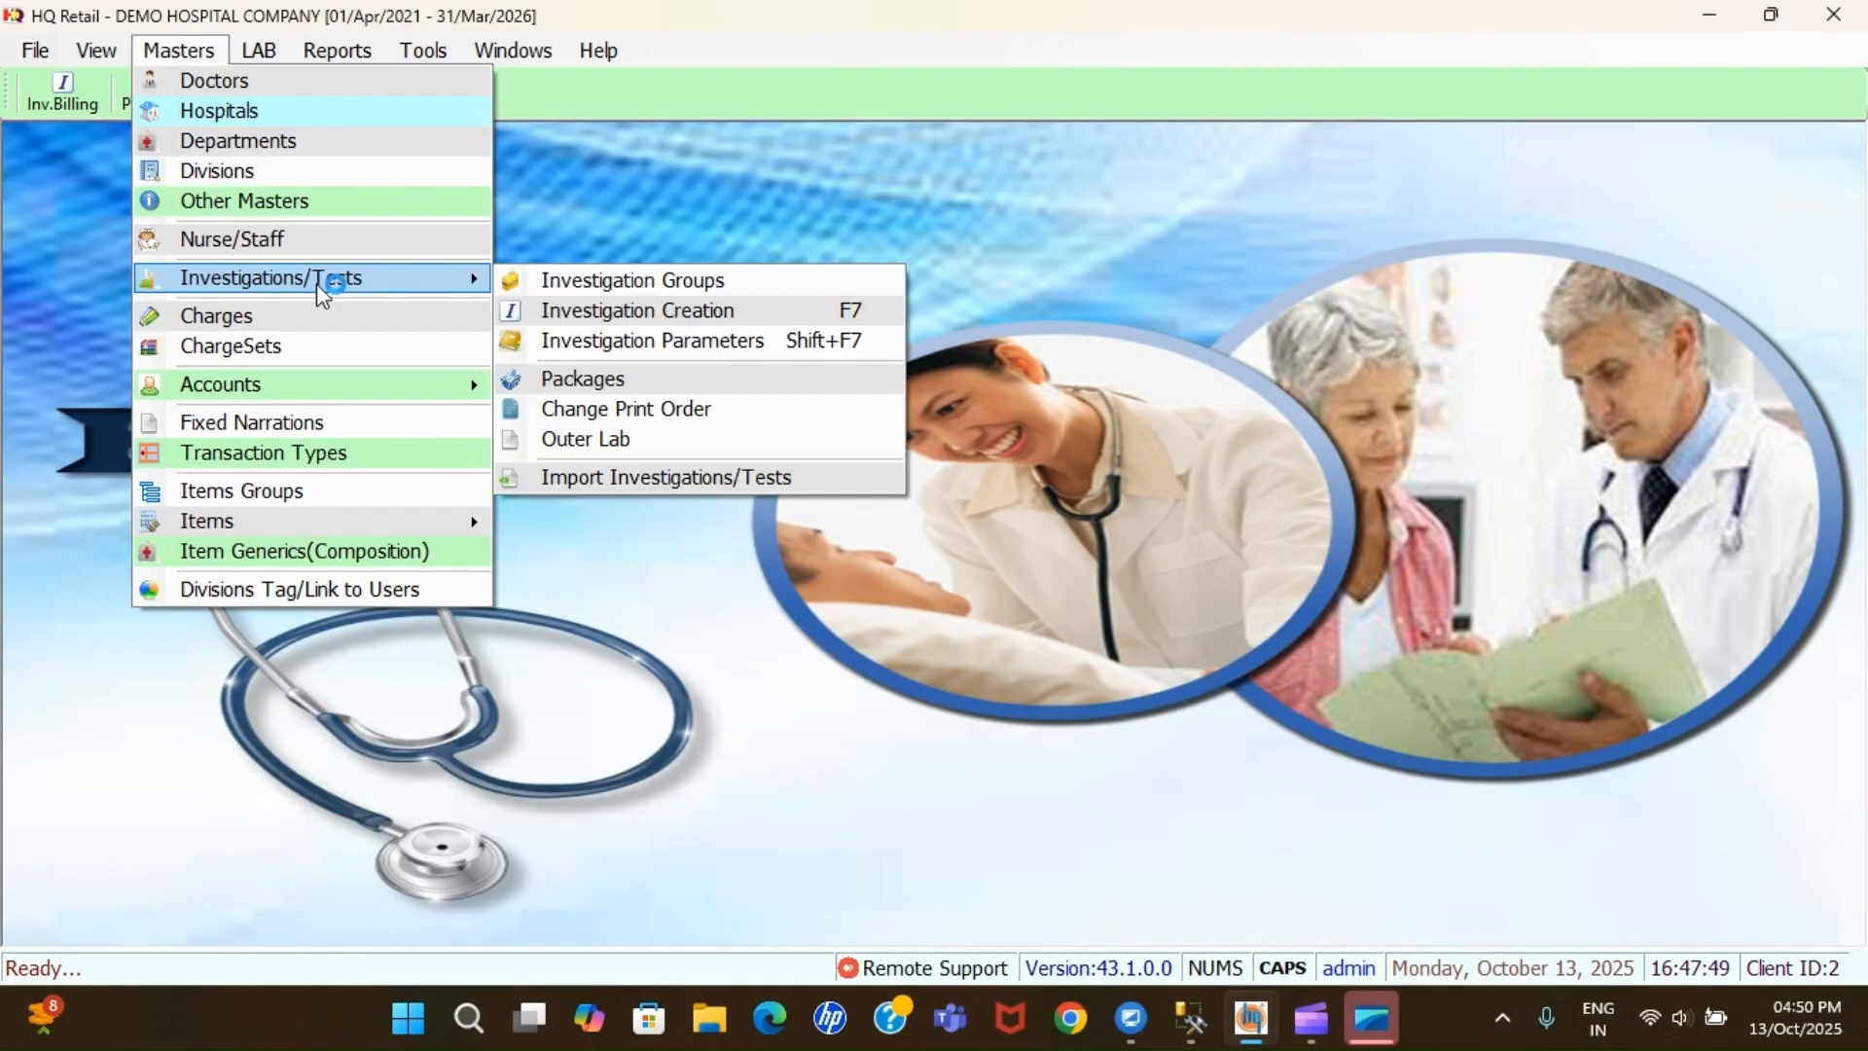
Open the Hemoglobin parameter under COMPLETE BLOOD PICTURE for editing and check its code and parent investigation
{"action": "left_click", "coordinate": [610, 346]}
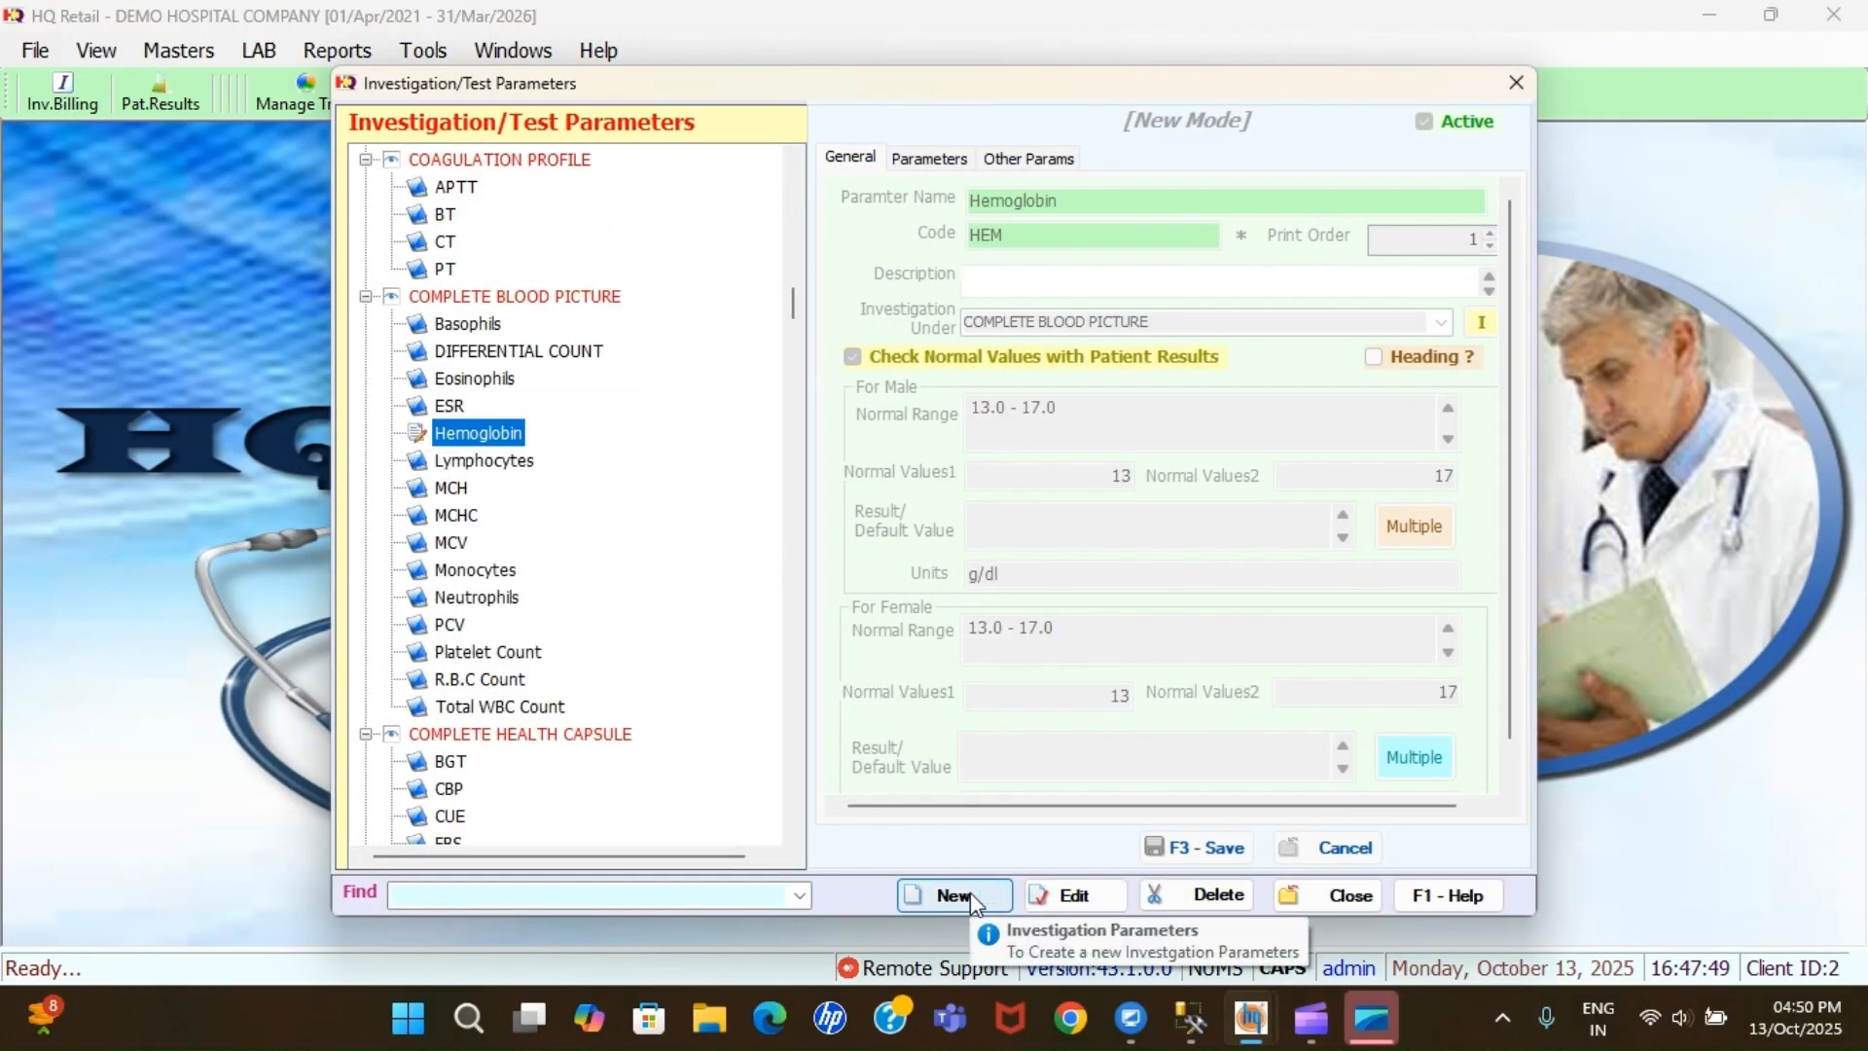
{"action": "left_click", "coordinate": [1070, 894]}
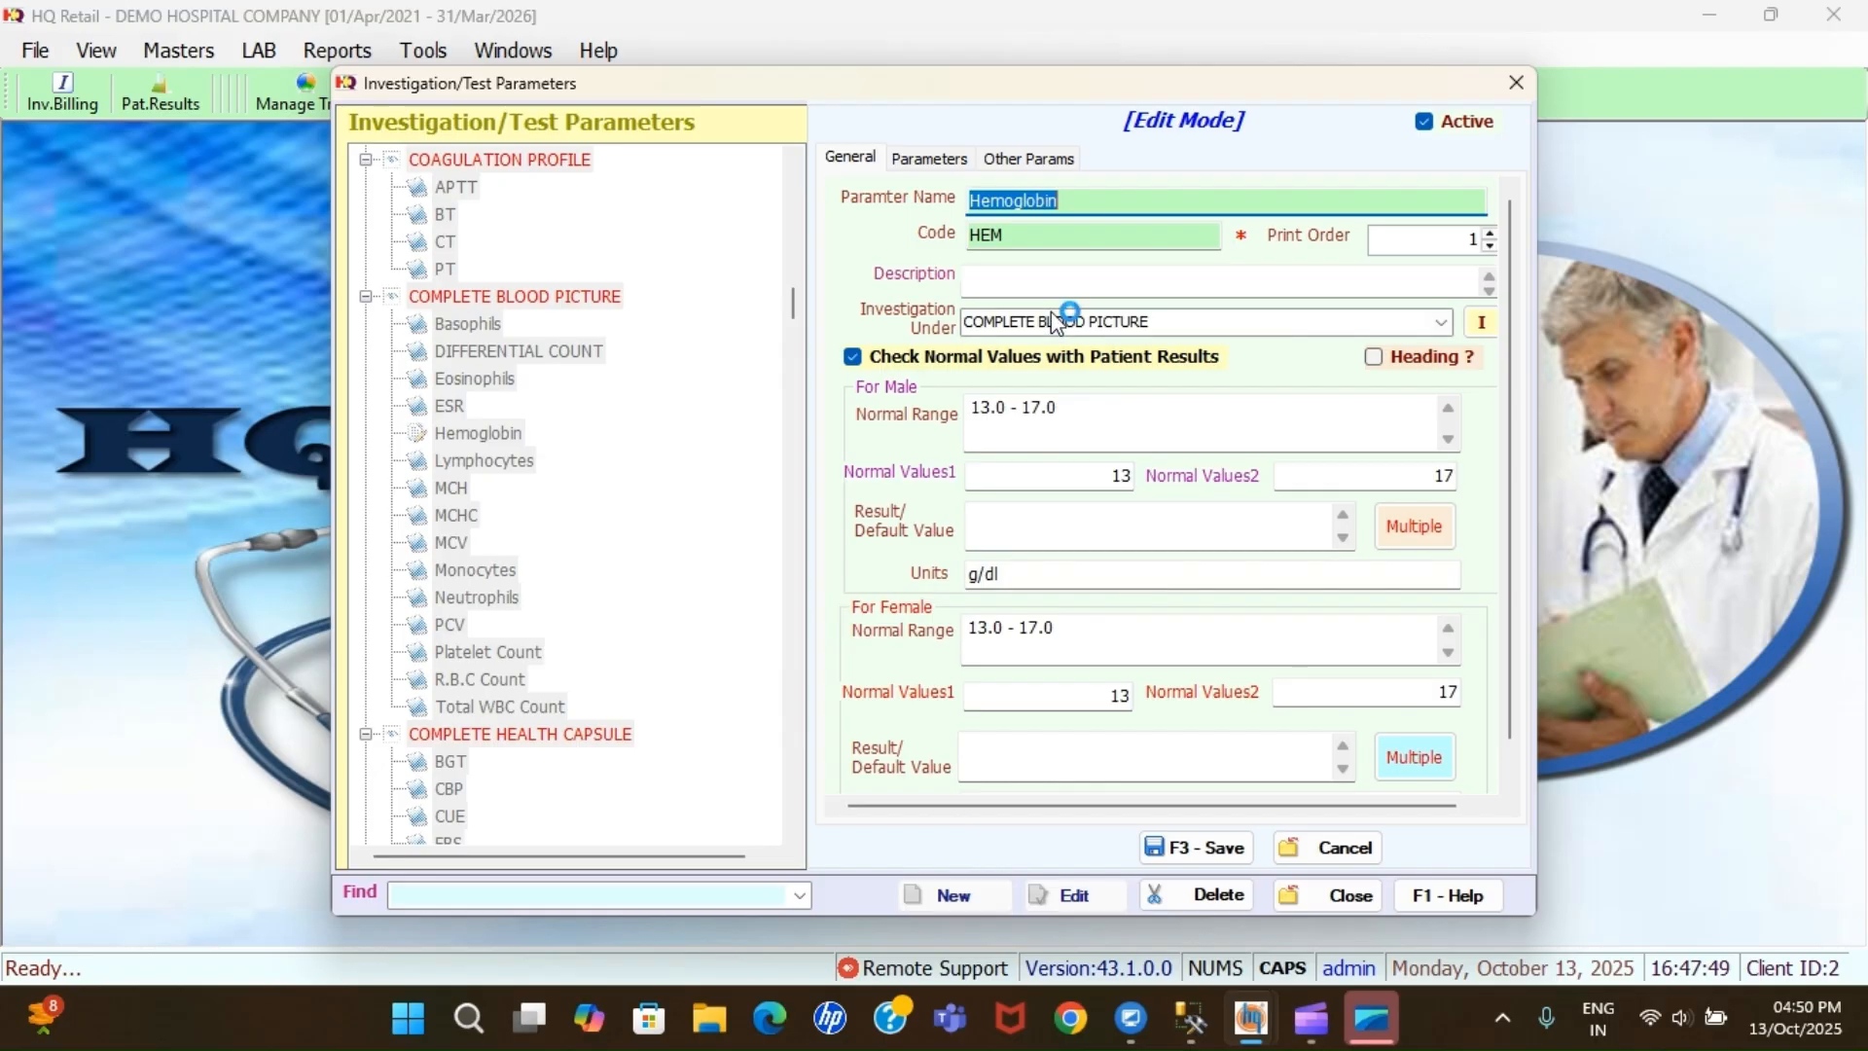
{"action": "left_click", "coordinate": [1045, 237]}
{"action": "left_click", "coordinate": [1209, 325]}
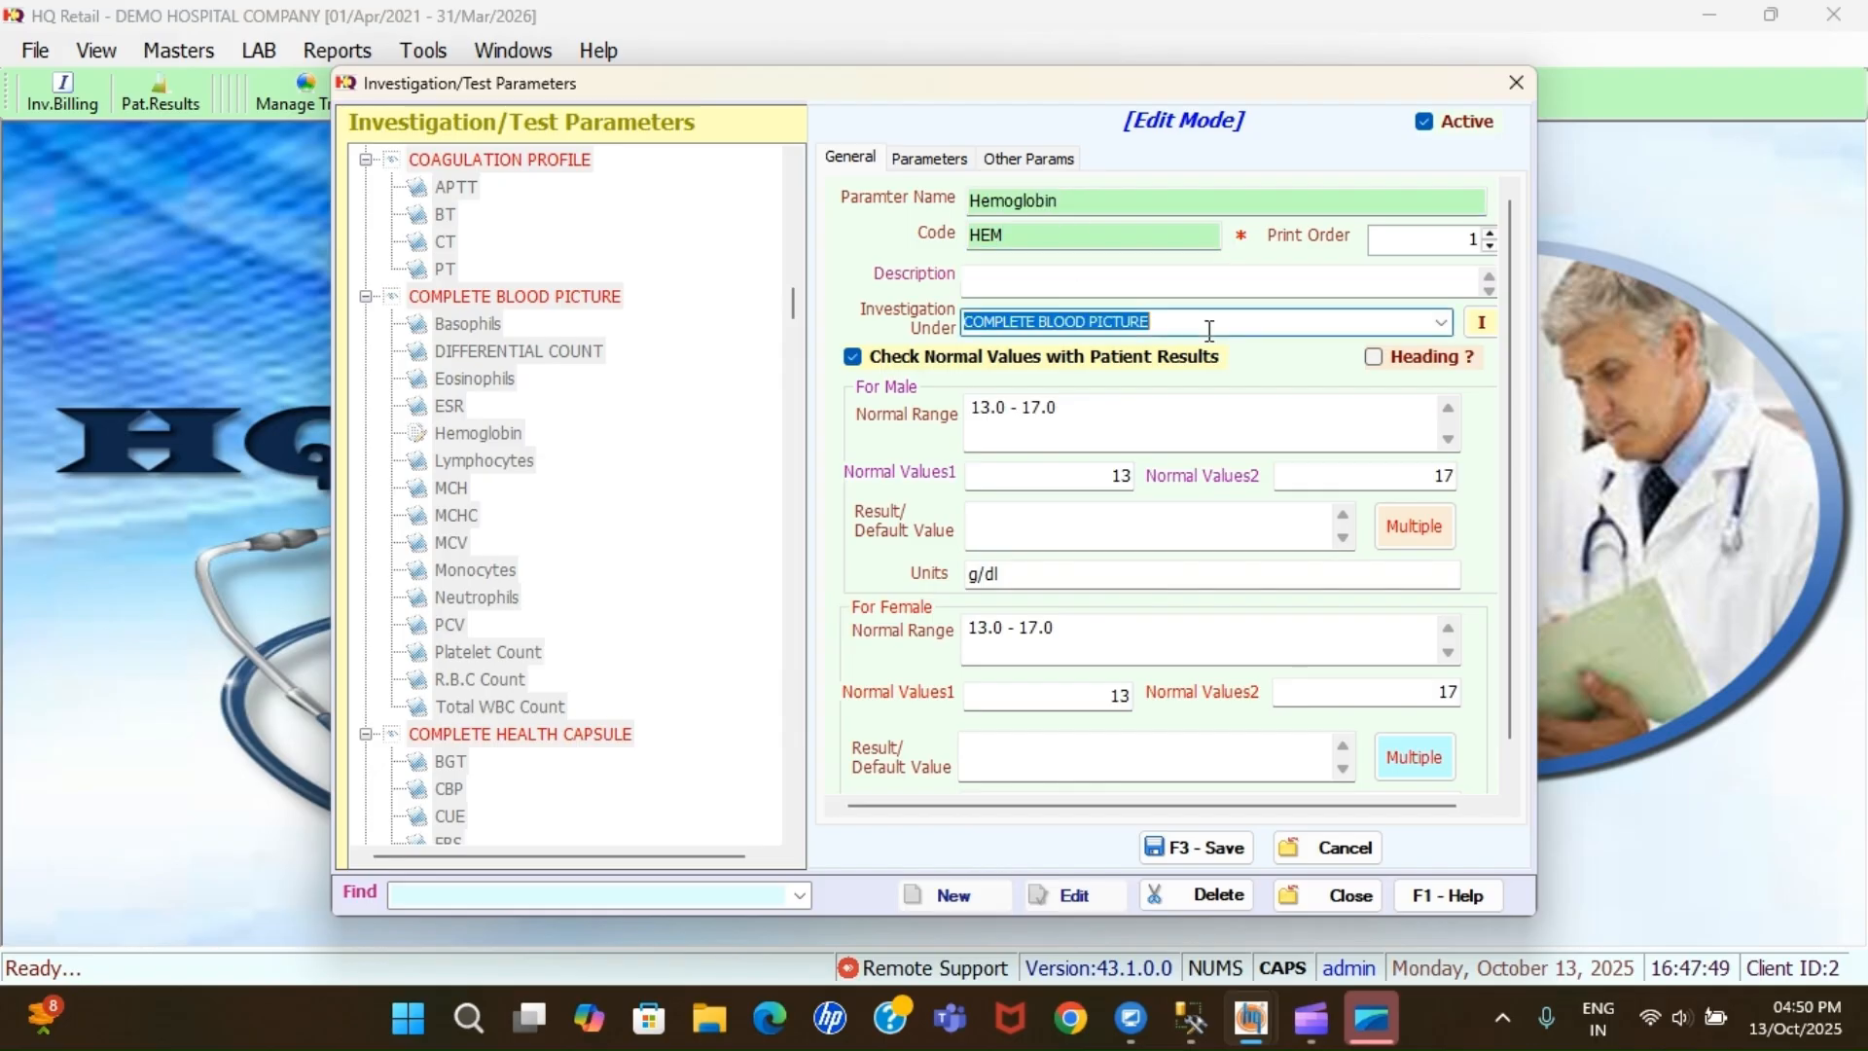
{"action": "left_click", "coordinate": [1441, 323]}
{"action": "left_click", "coordinate": [1441, 323]}
Check the Hemoglobin parameter's male normal range, first normal value and units, and save the parameter
{"action": "left_click", "coordinate": [1088, 407]}
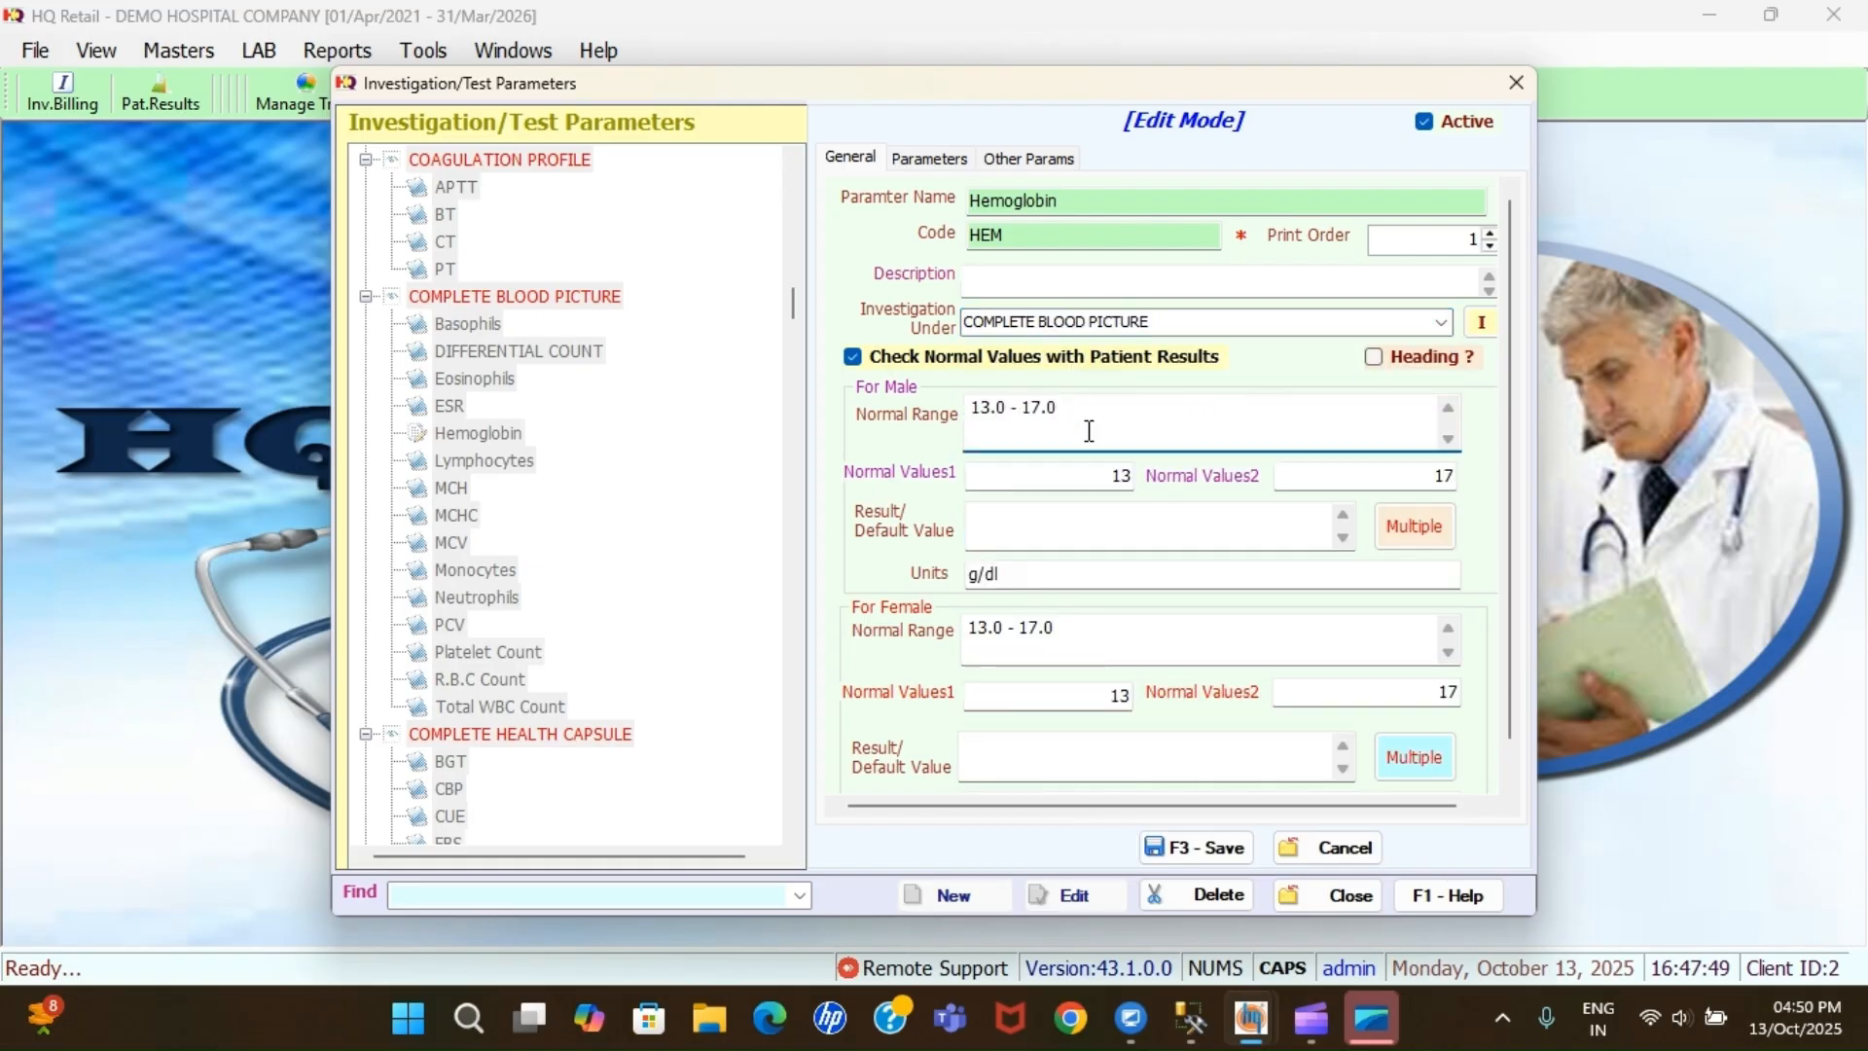
{"action": "left_click", "coordinate": [1091, 478]}
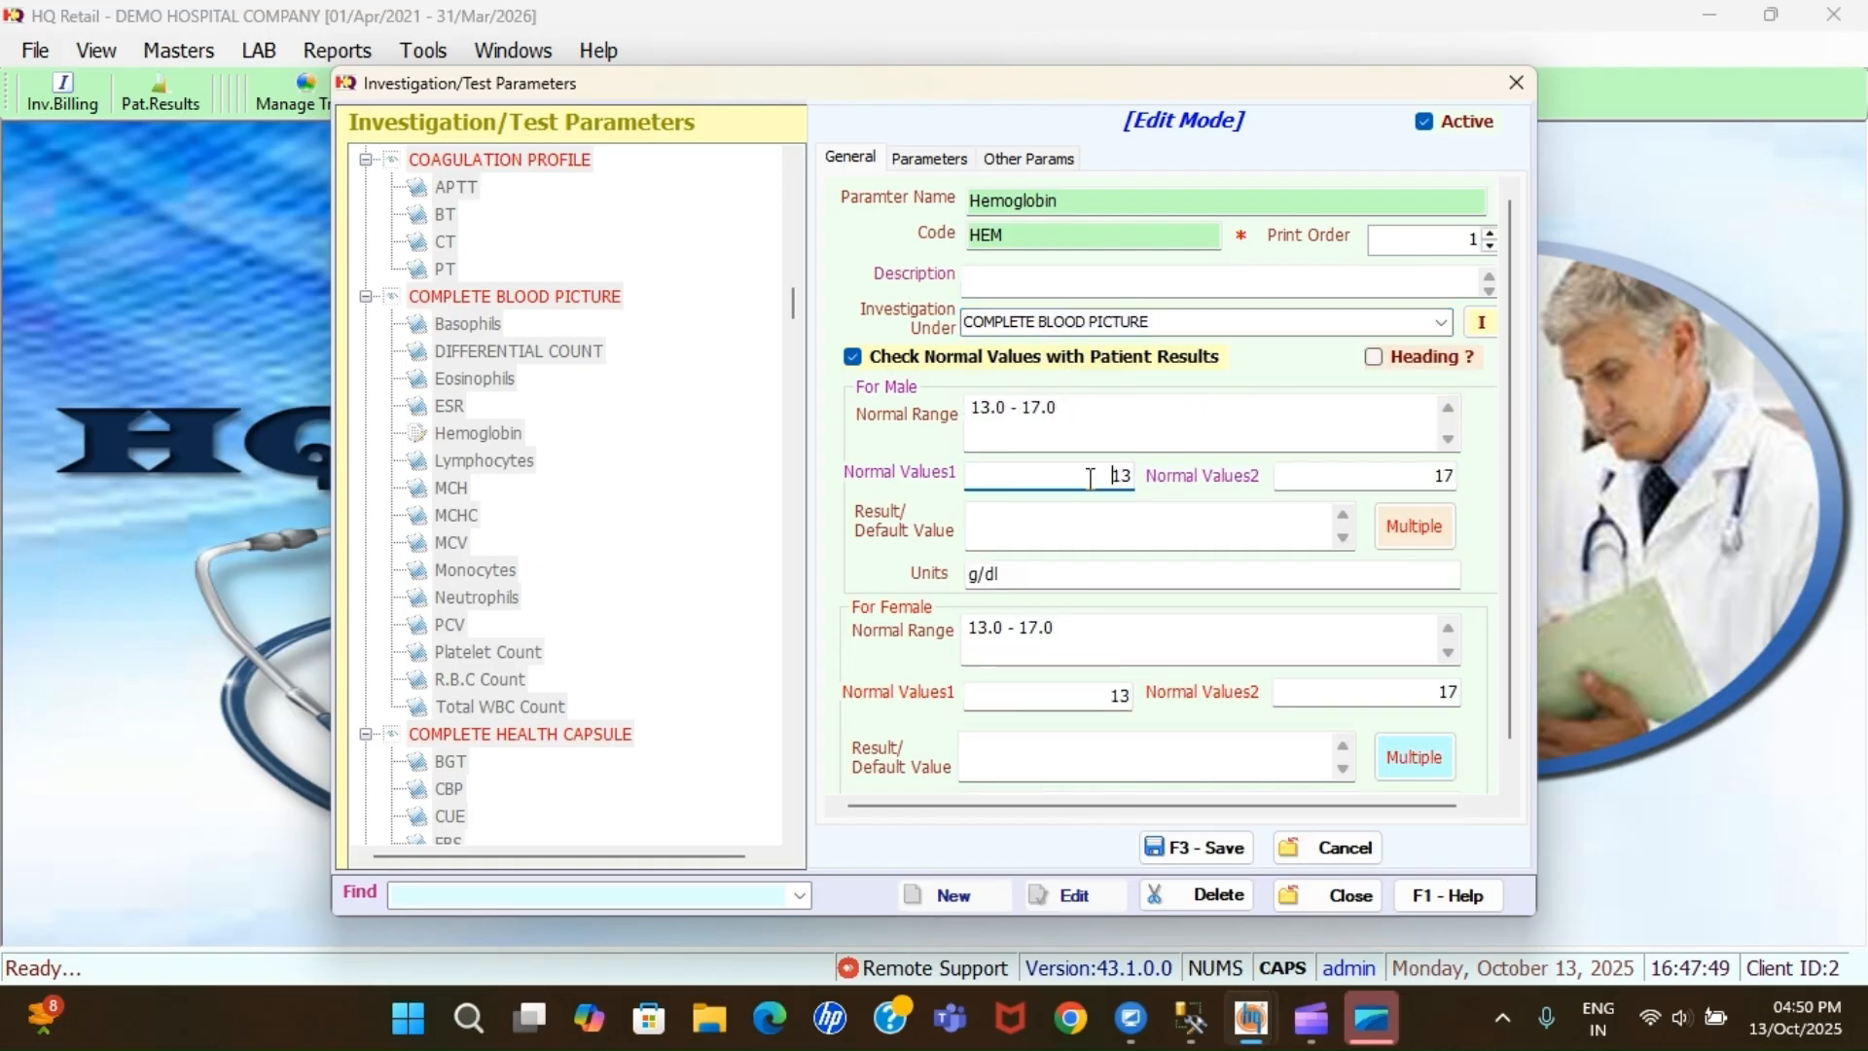
{"action": "left_click", "coordinate": [1014, 581]}
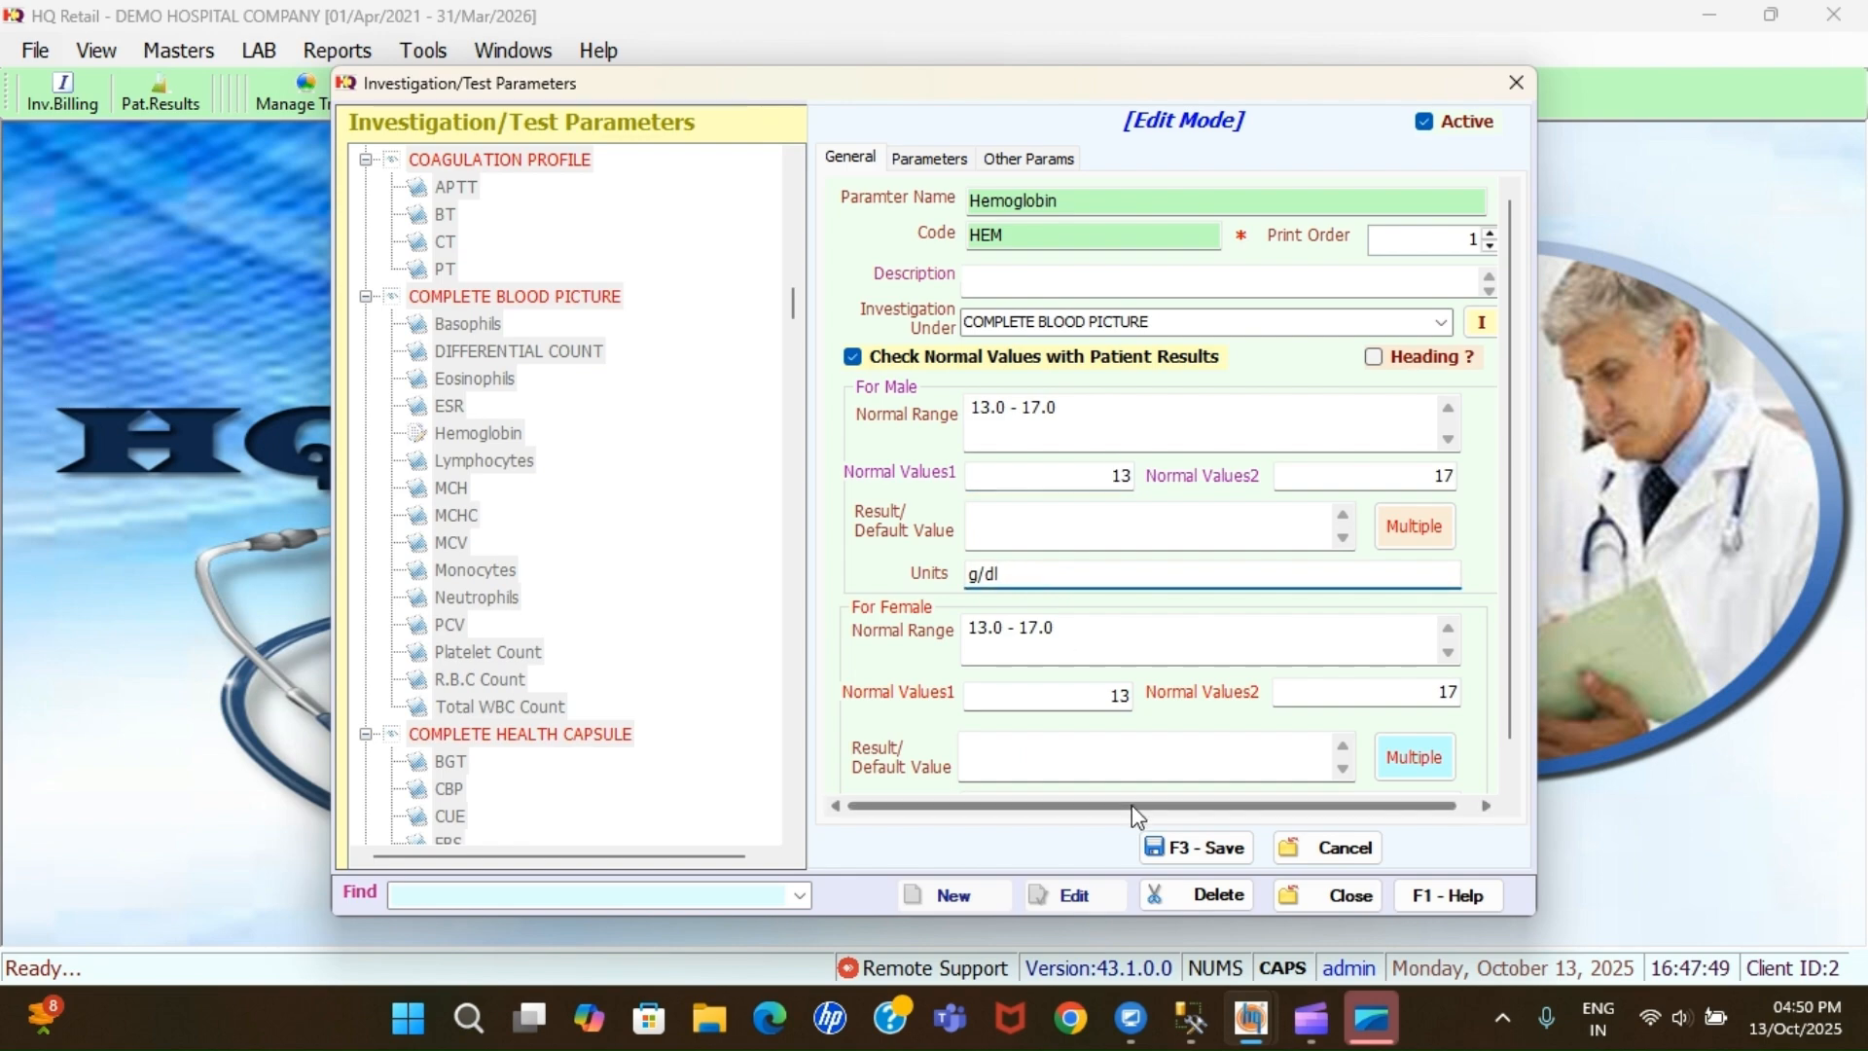
{"action": "left_click", "coordinate": [1191, 846]}
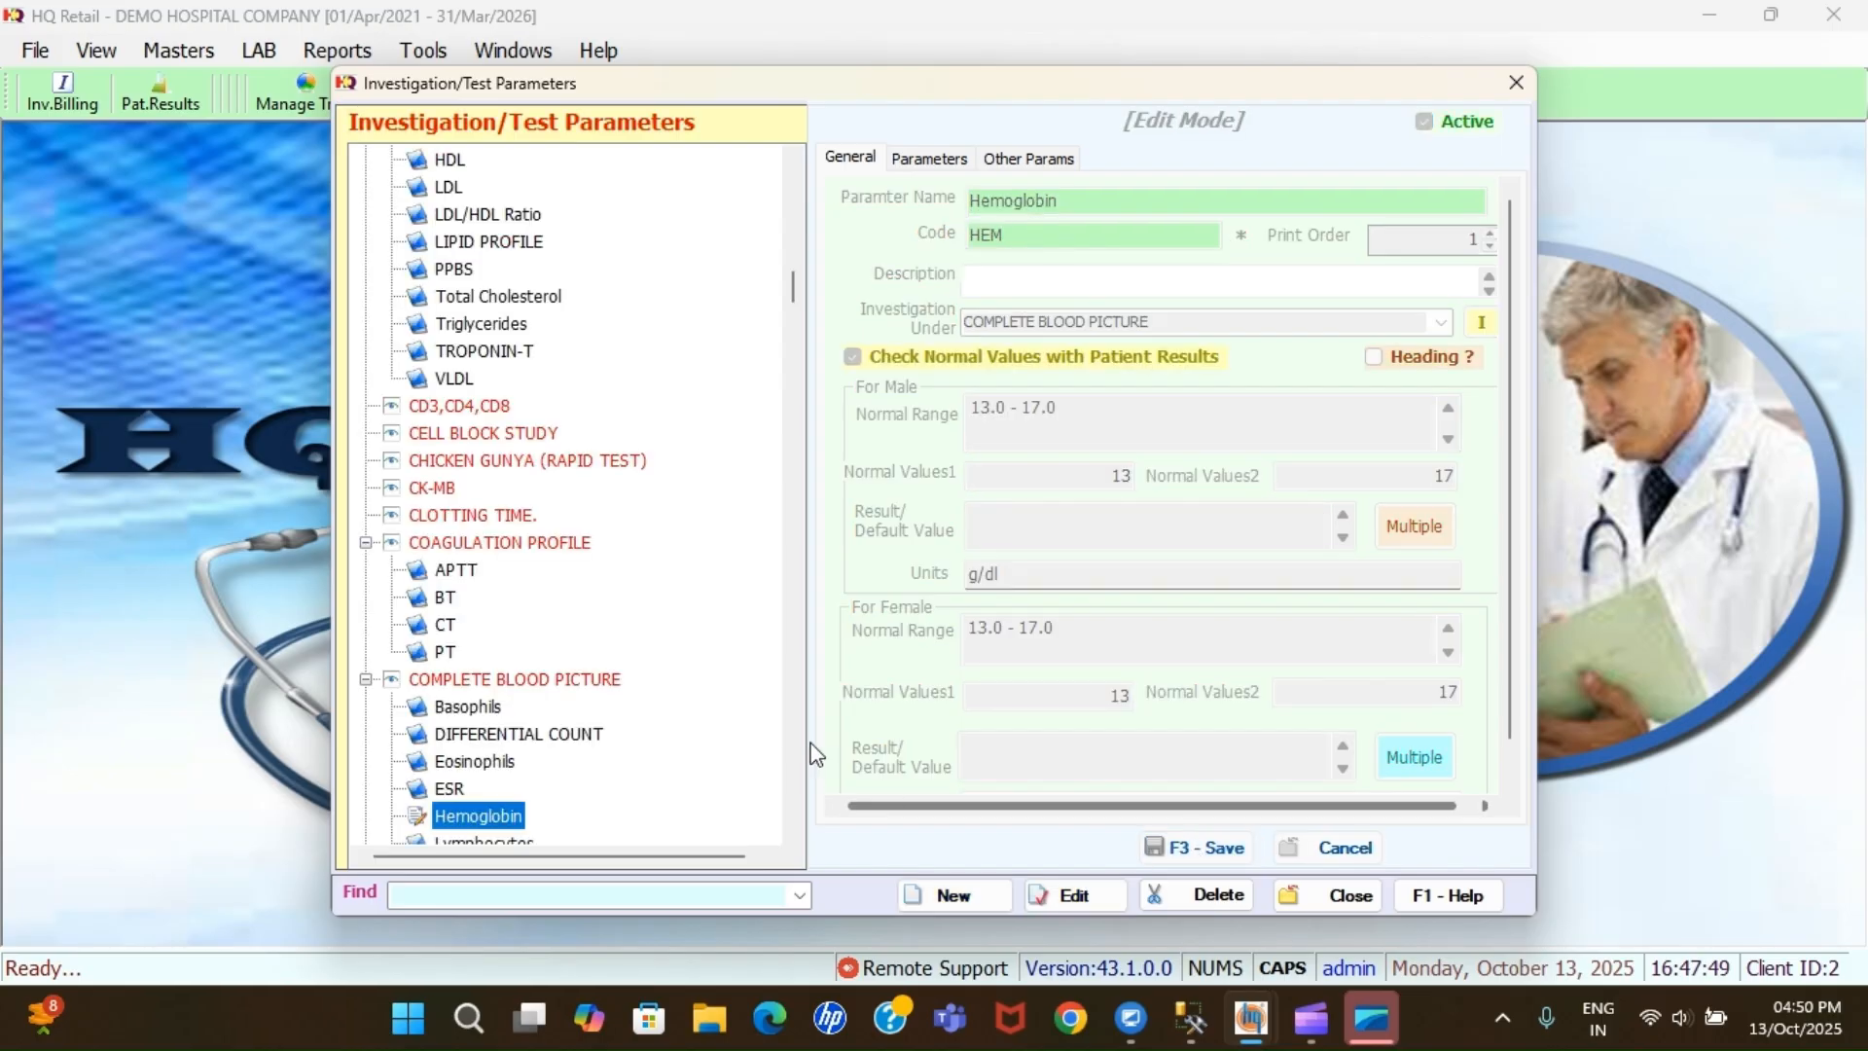
{"action": "scroll", "coordinate": [799, 843], "scroll_direction": "down", "scroll_amount": 9}
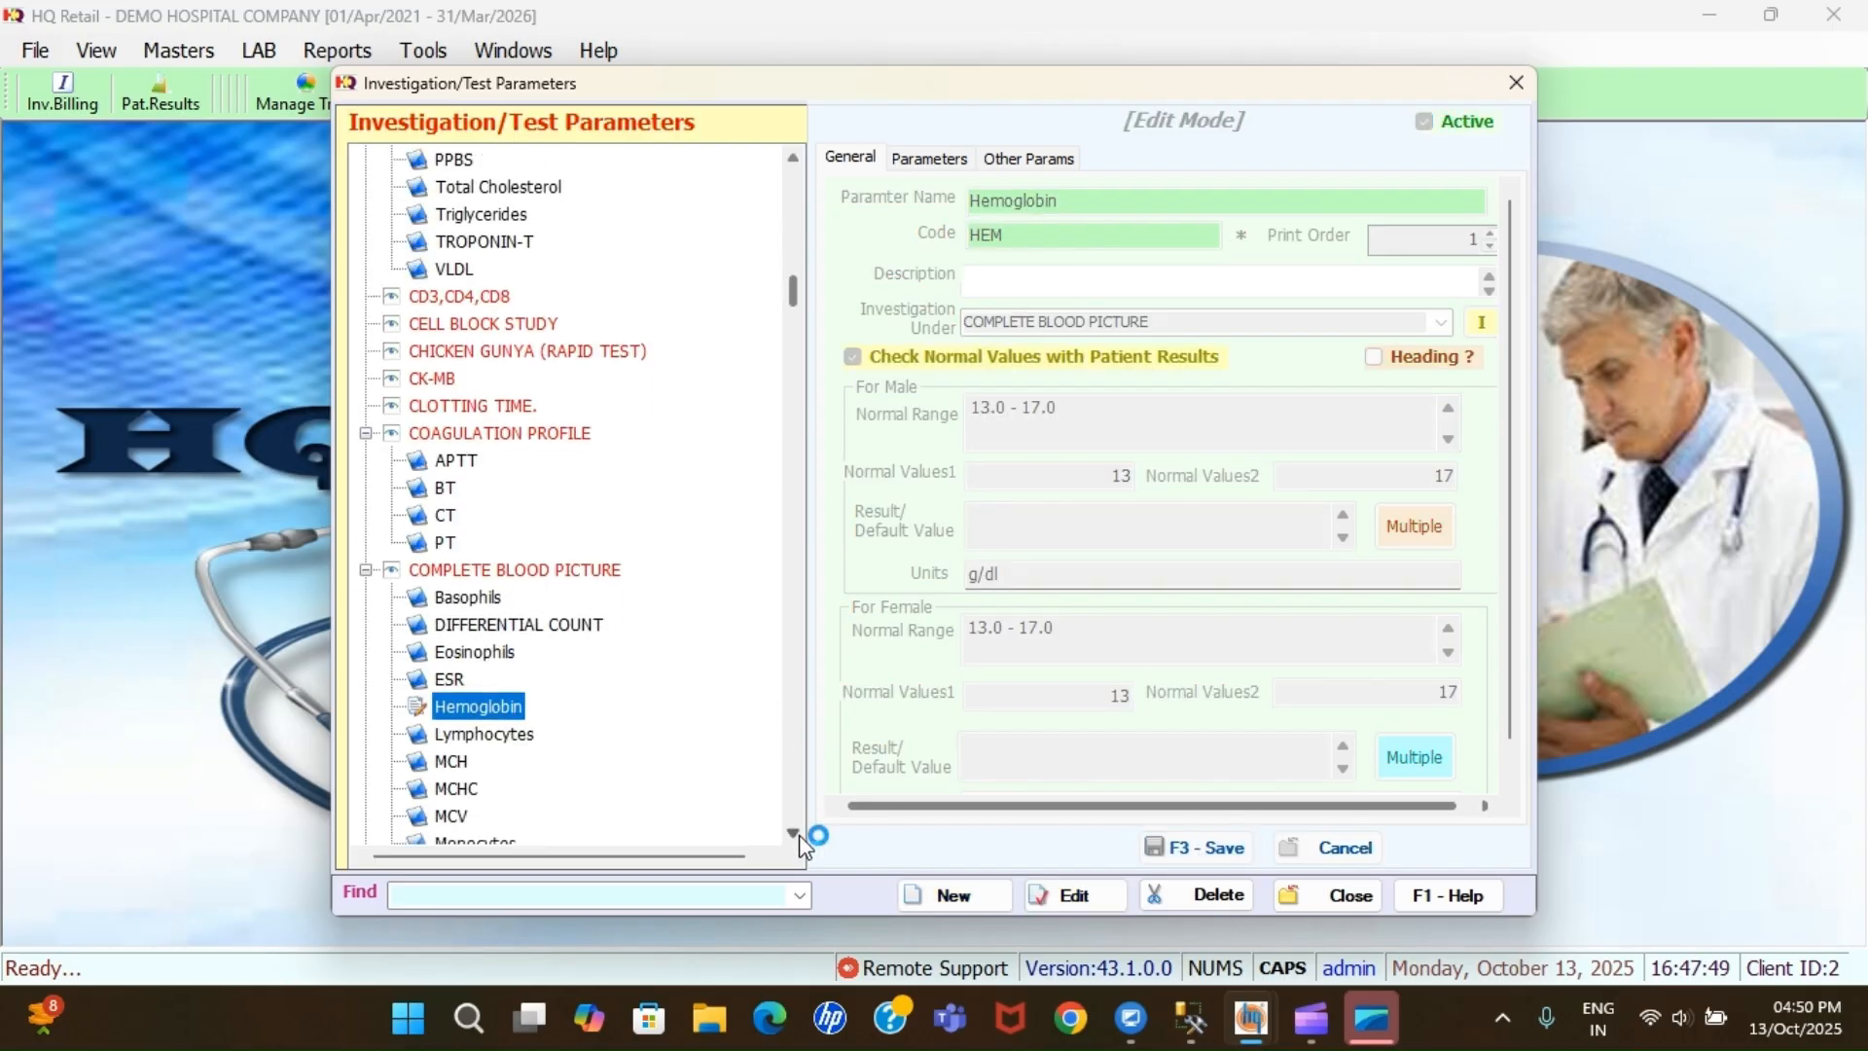
Close the test parameters master, start a new investigation bill and enter the patient's name
{"action": "left_click", "coordinate": [1365, 902]}
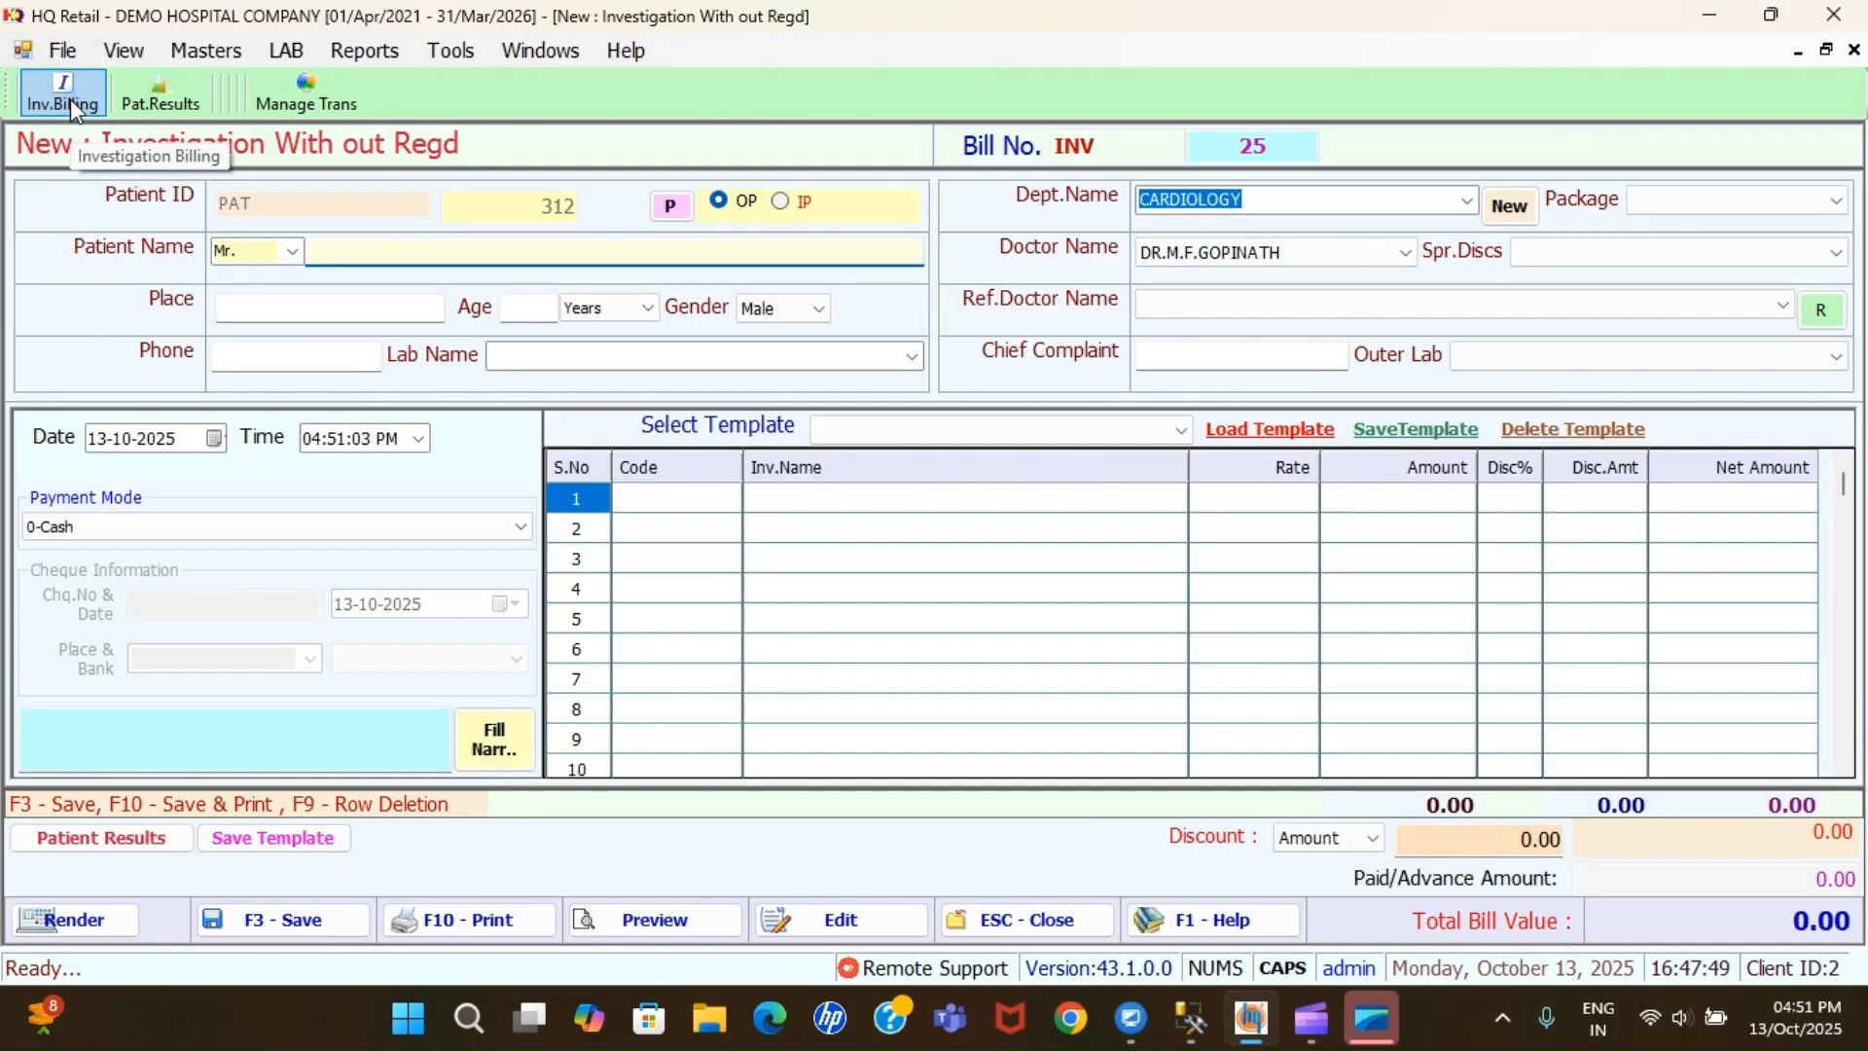
{"action": "type", "text": "SAI KUMAR"}
{"action": "left_click", "coordinate": [321, 310]}
{"action": "left_click", "coordinate": [314, 357]}
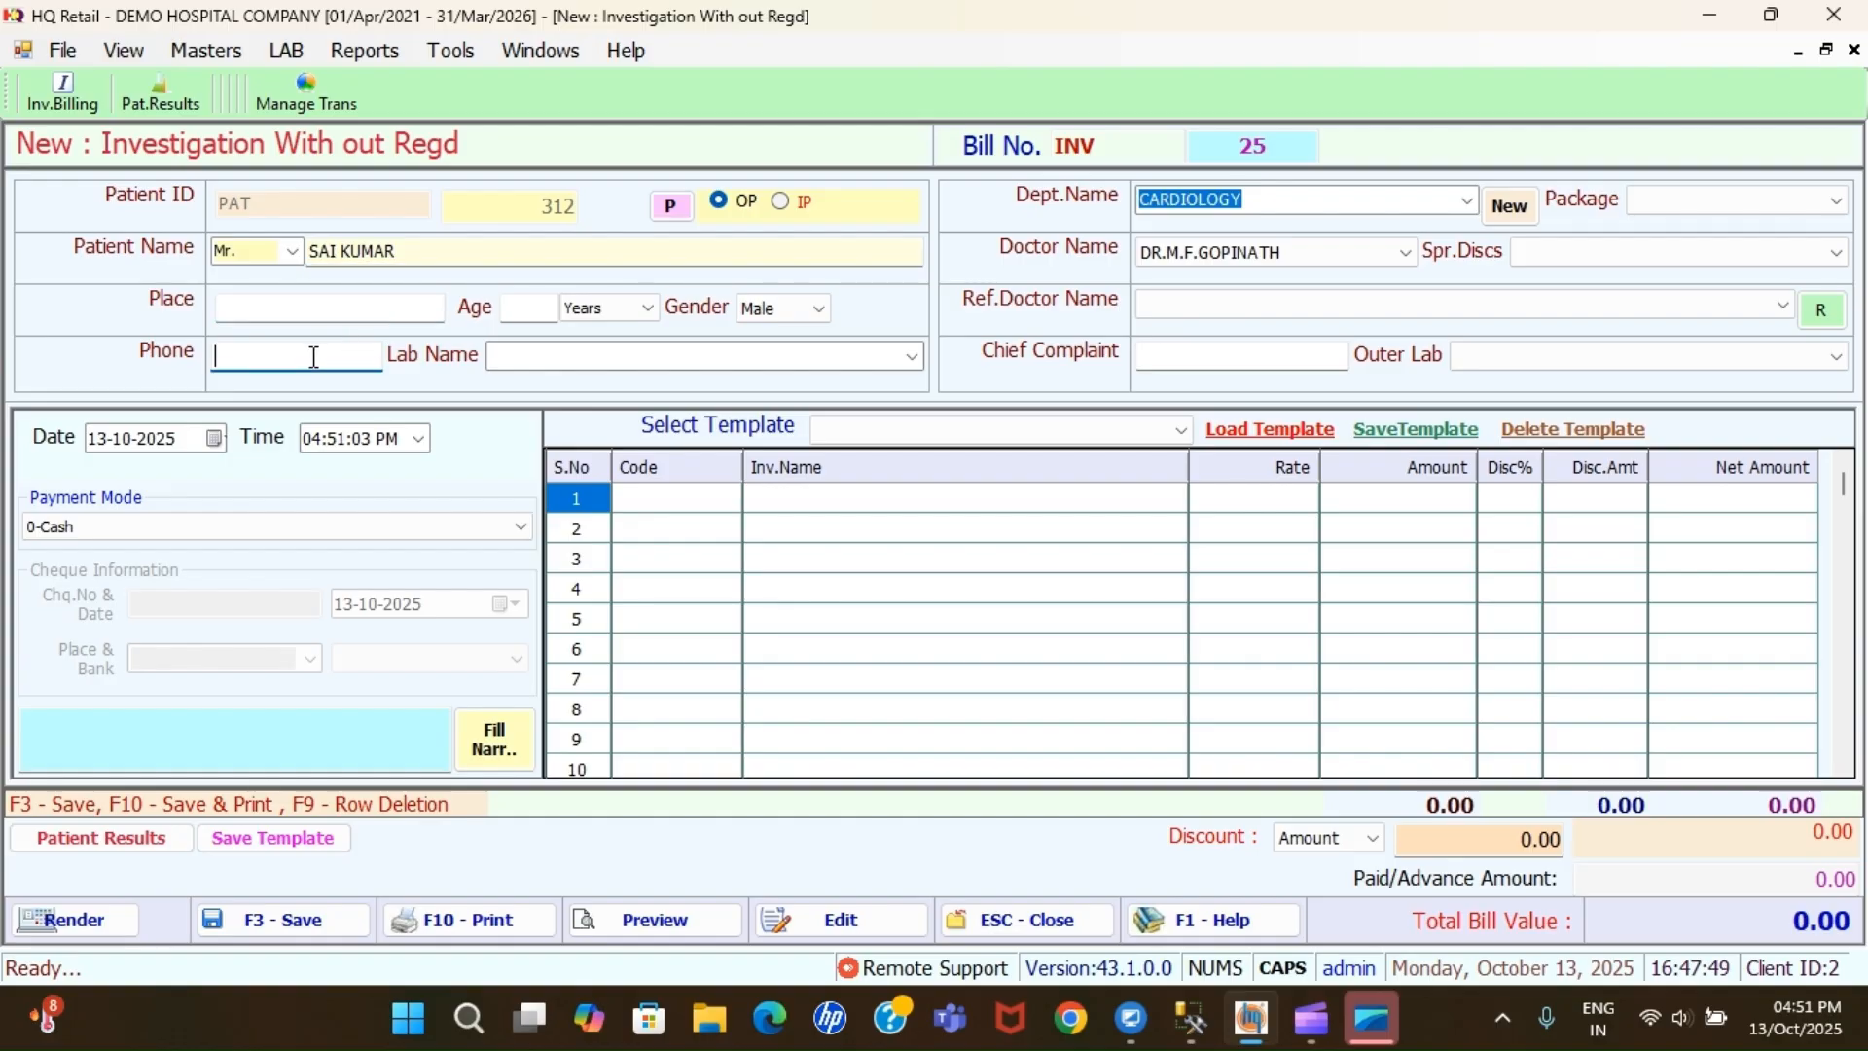
Set the bill's department to GENERAL MEDICAN and choose the referring doctor
{"action": "left_click", "coordinate": [1473, 201]}
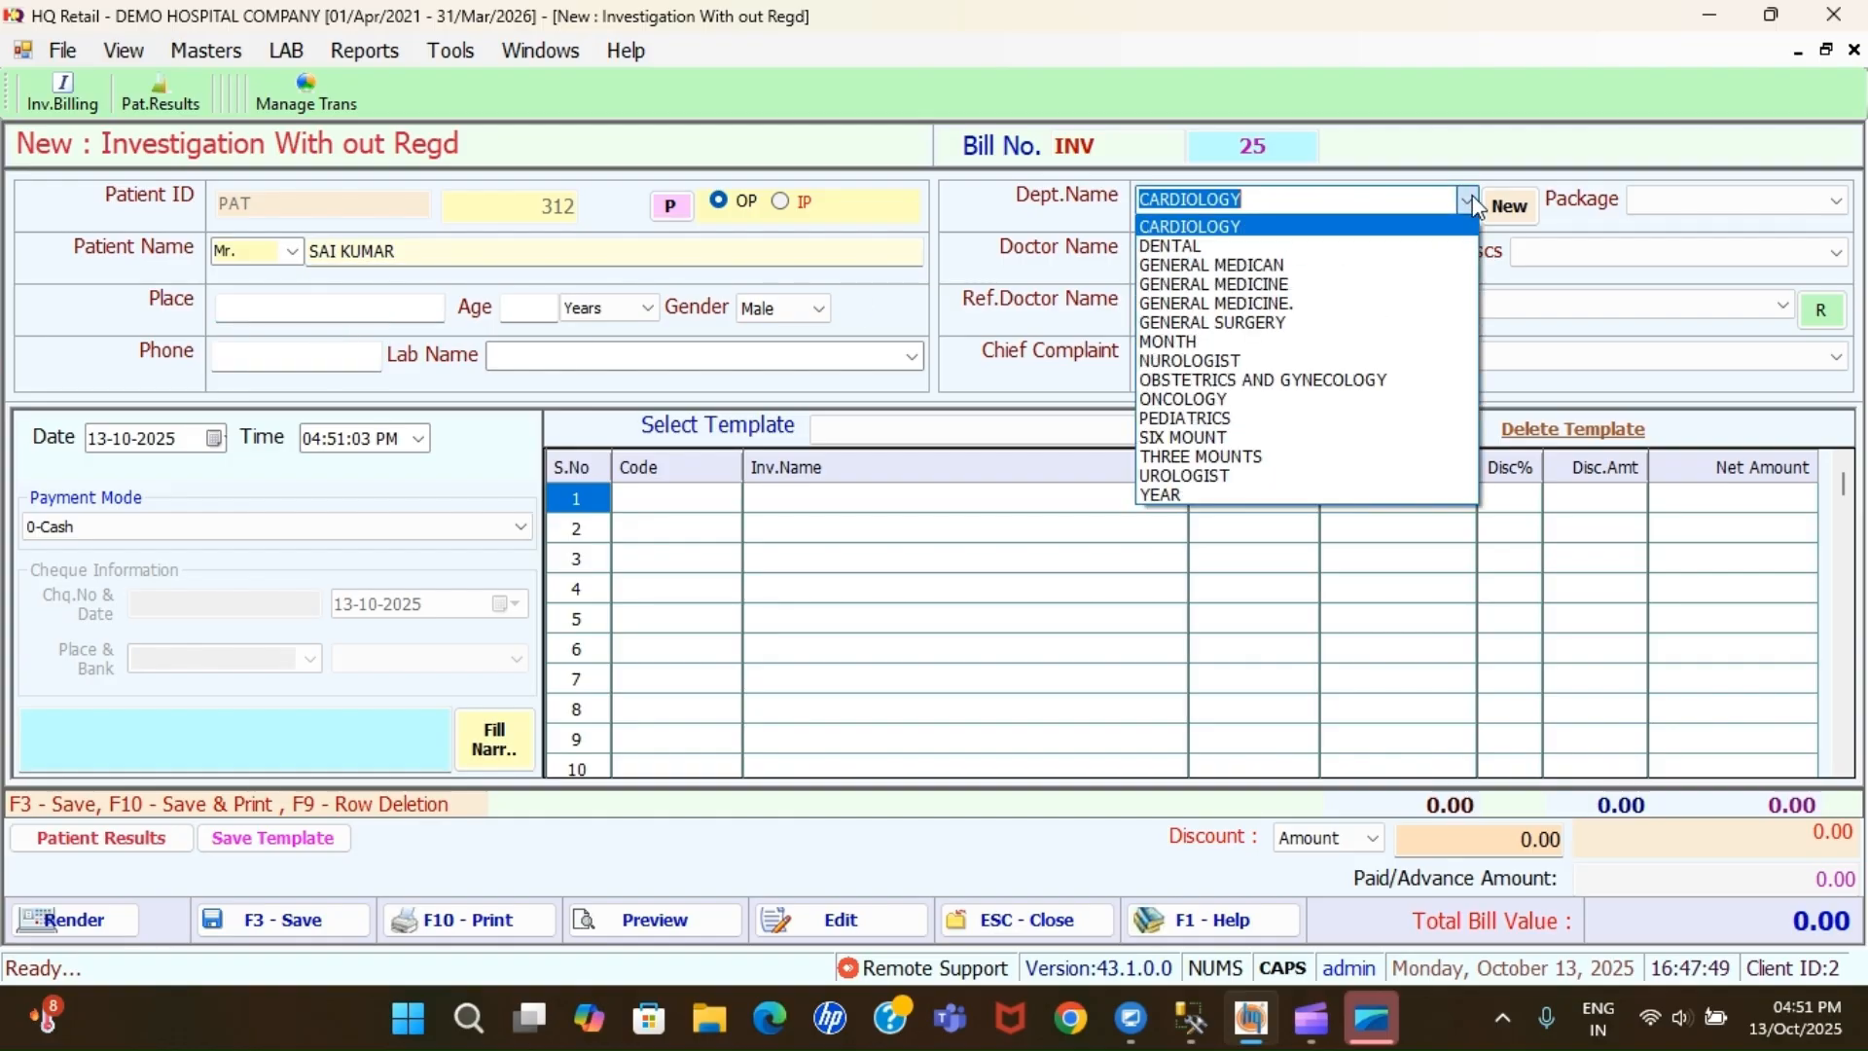
{"action": "left_click", "coordinate": [1290, 266]}
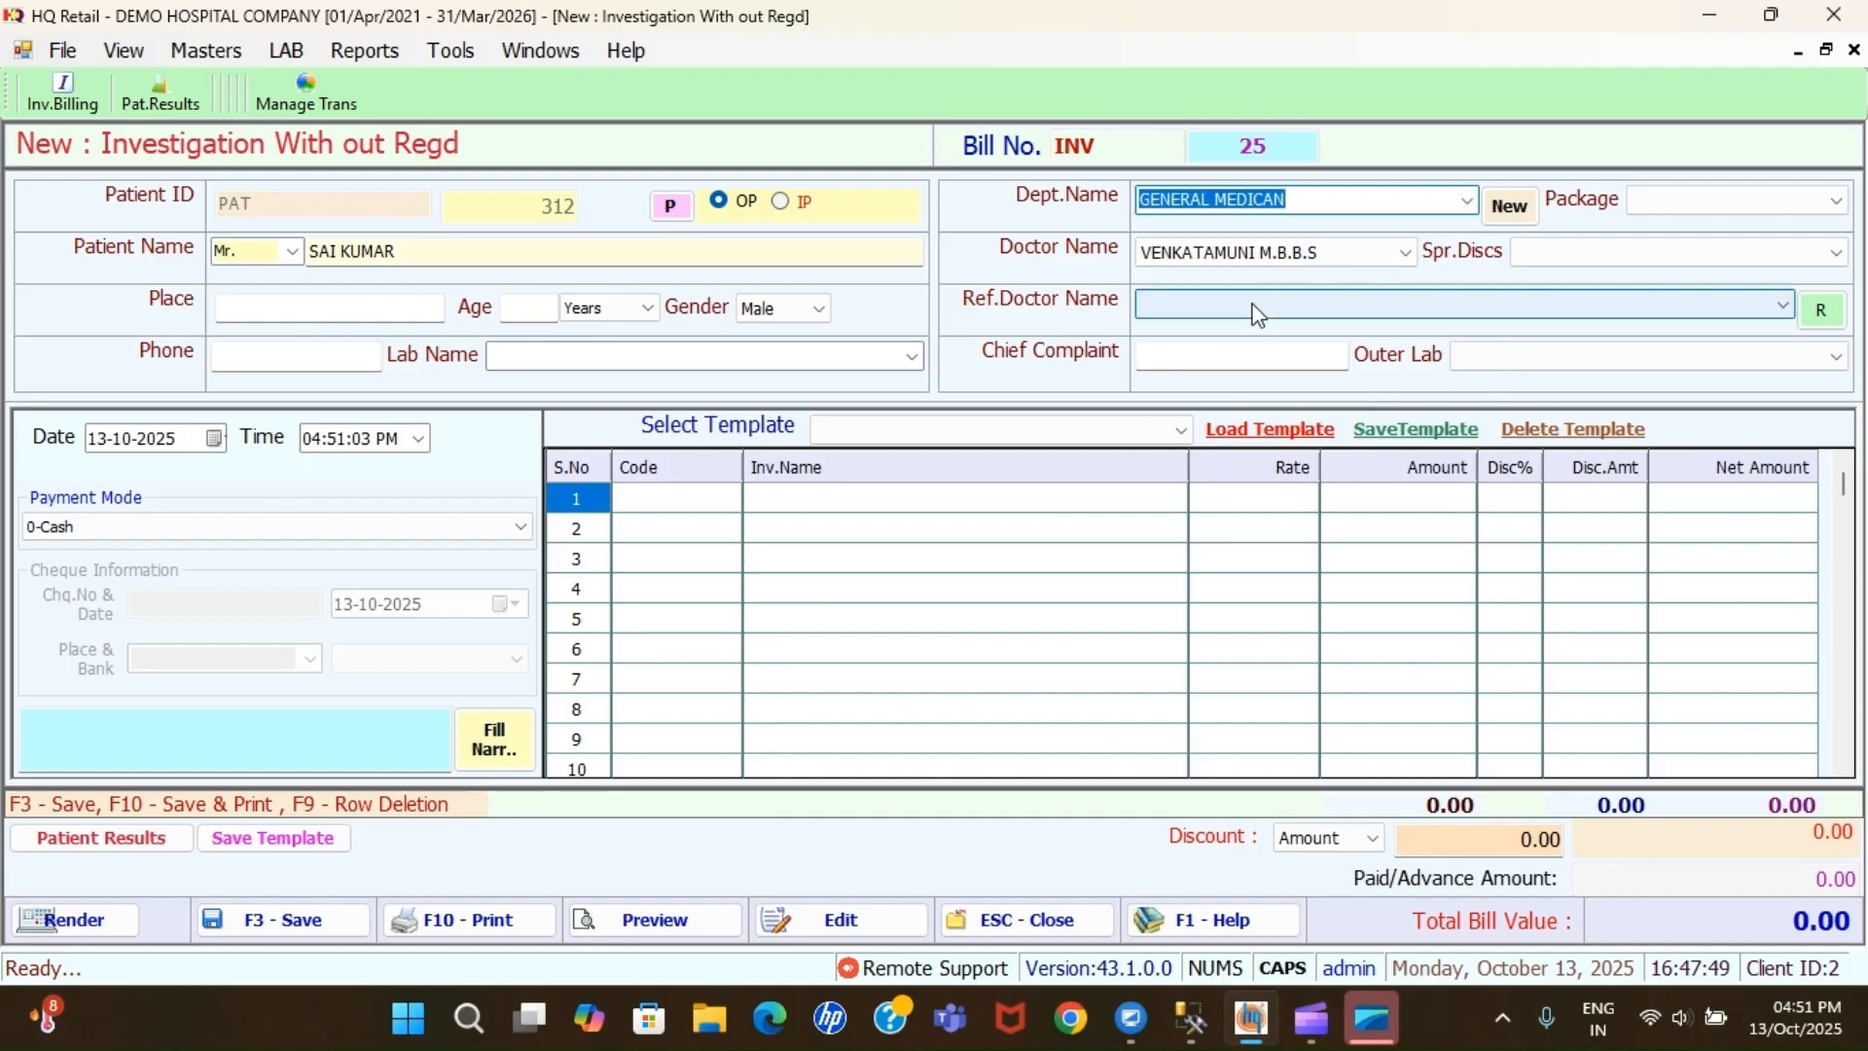
{"action": "left_click", "coordinate": [1258, 307]}
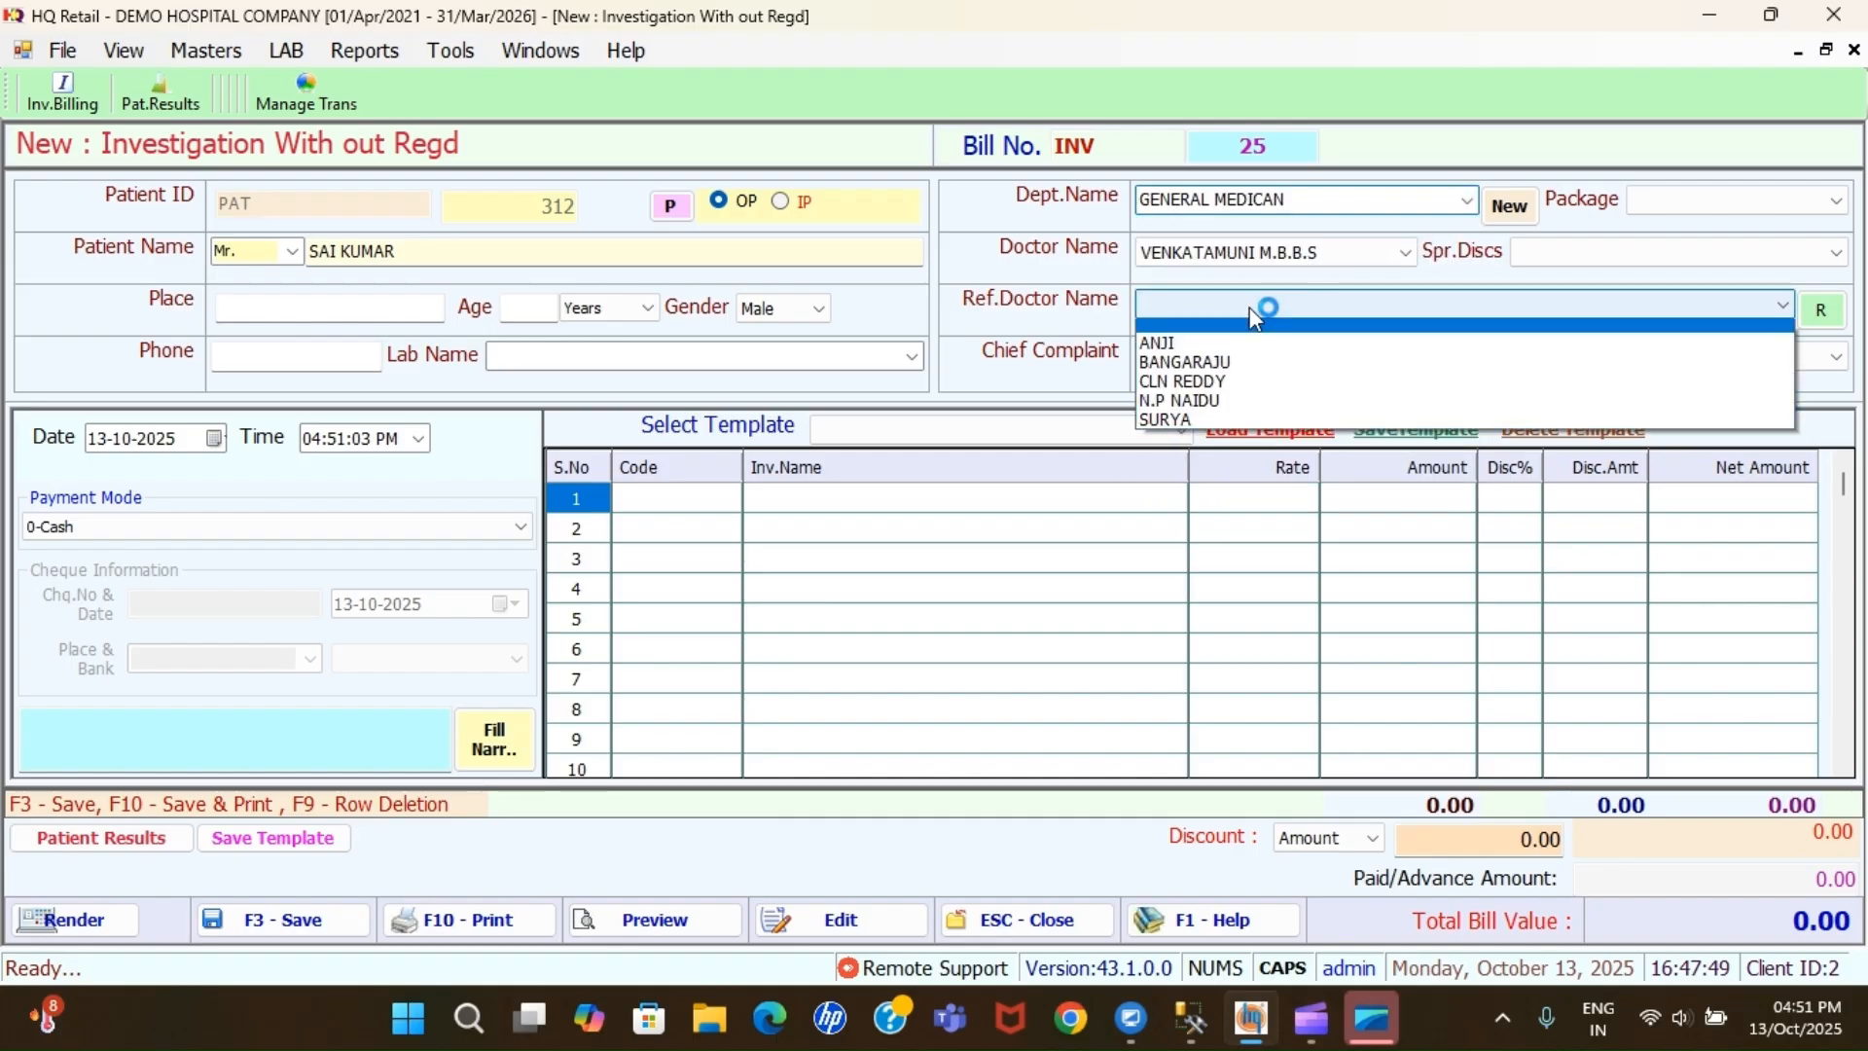
{"action": "left_click", "coordinate": [1249, 399]}
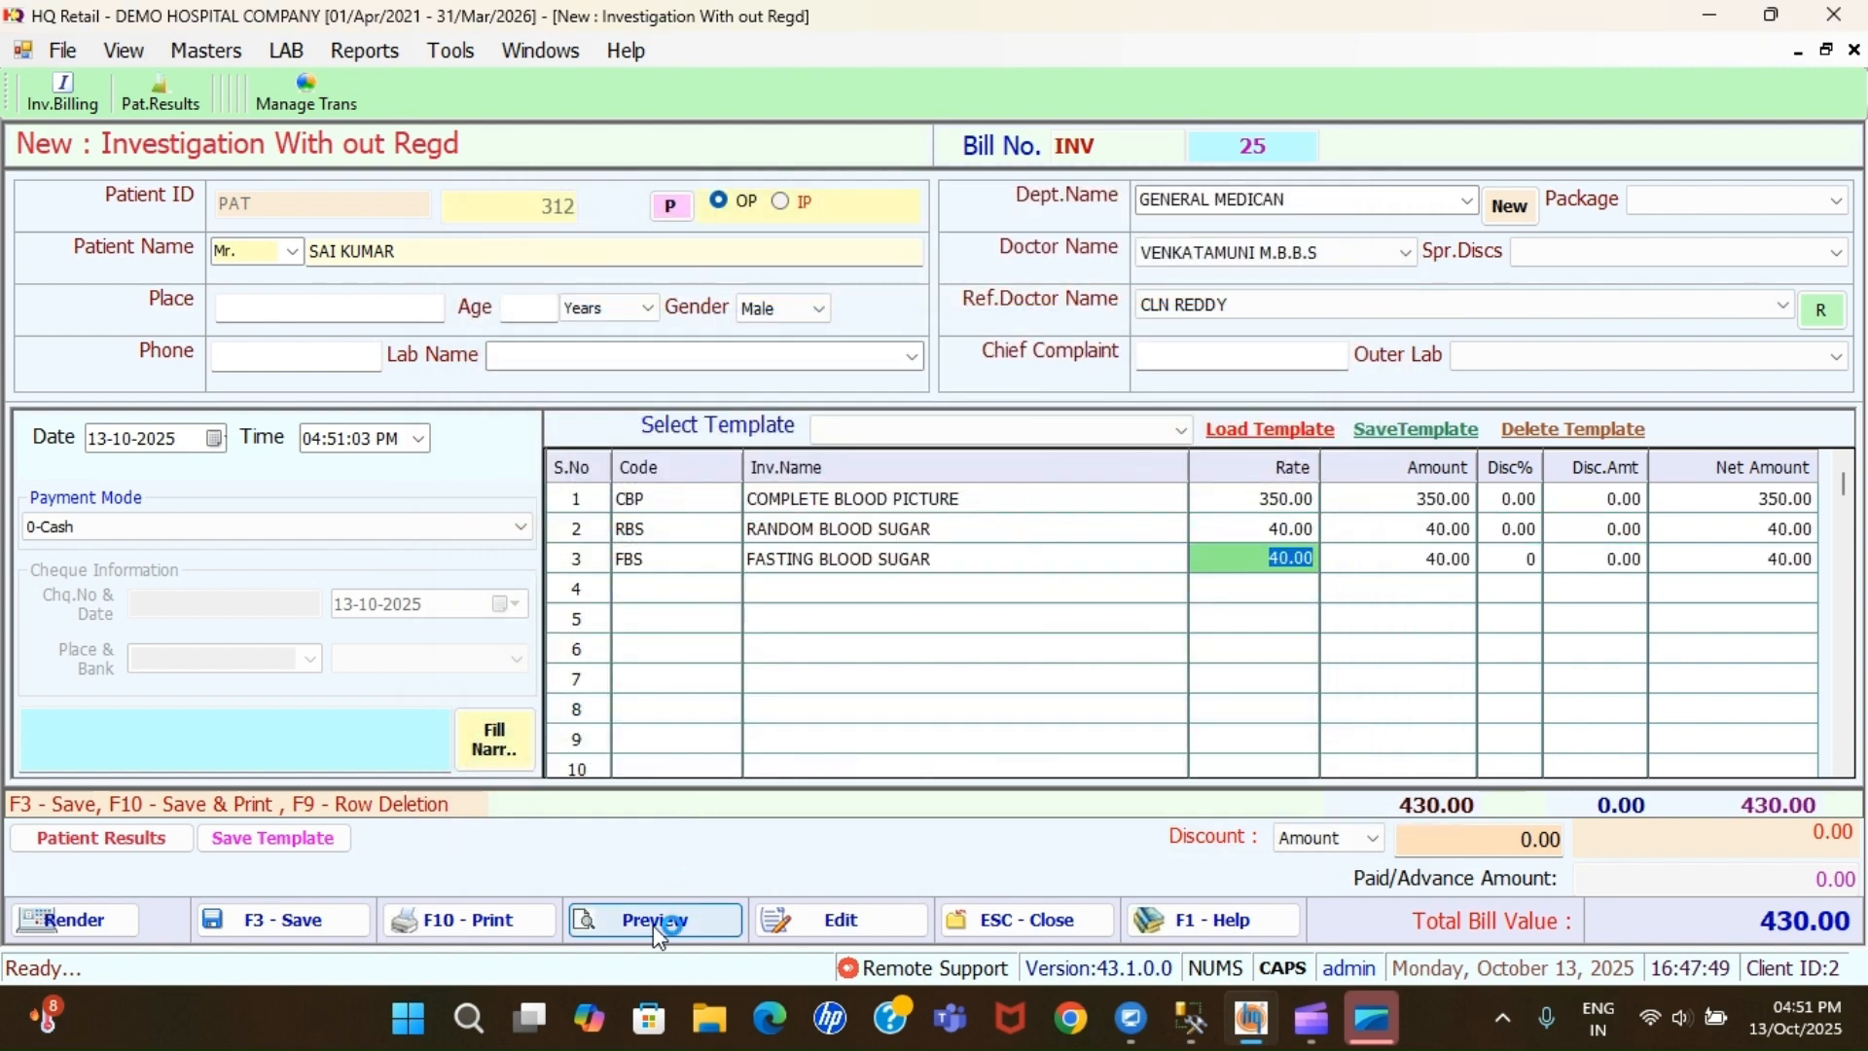
Bill COMPLETE BLOOD PICTURE, RANDOM BLOOD SUGAR and FASTING BLOOD SUGAR, and preview the bill receipt
{"action": "left_click", "coordinate": [481, 927]}
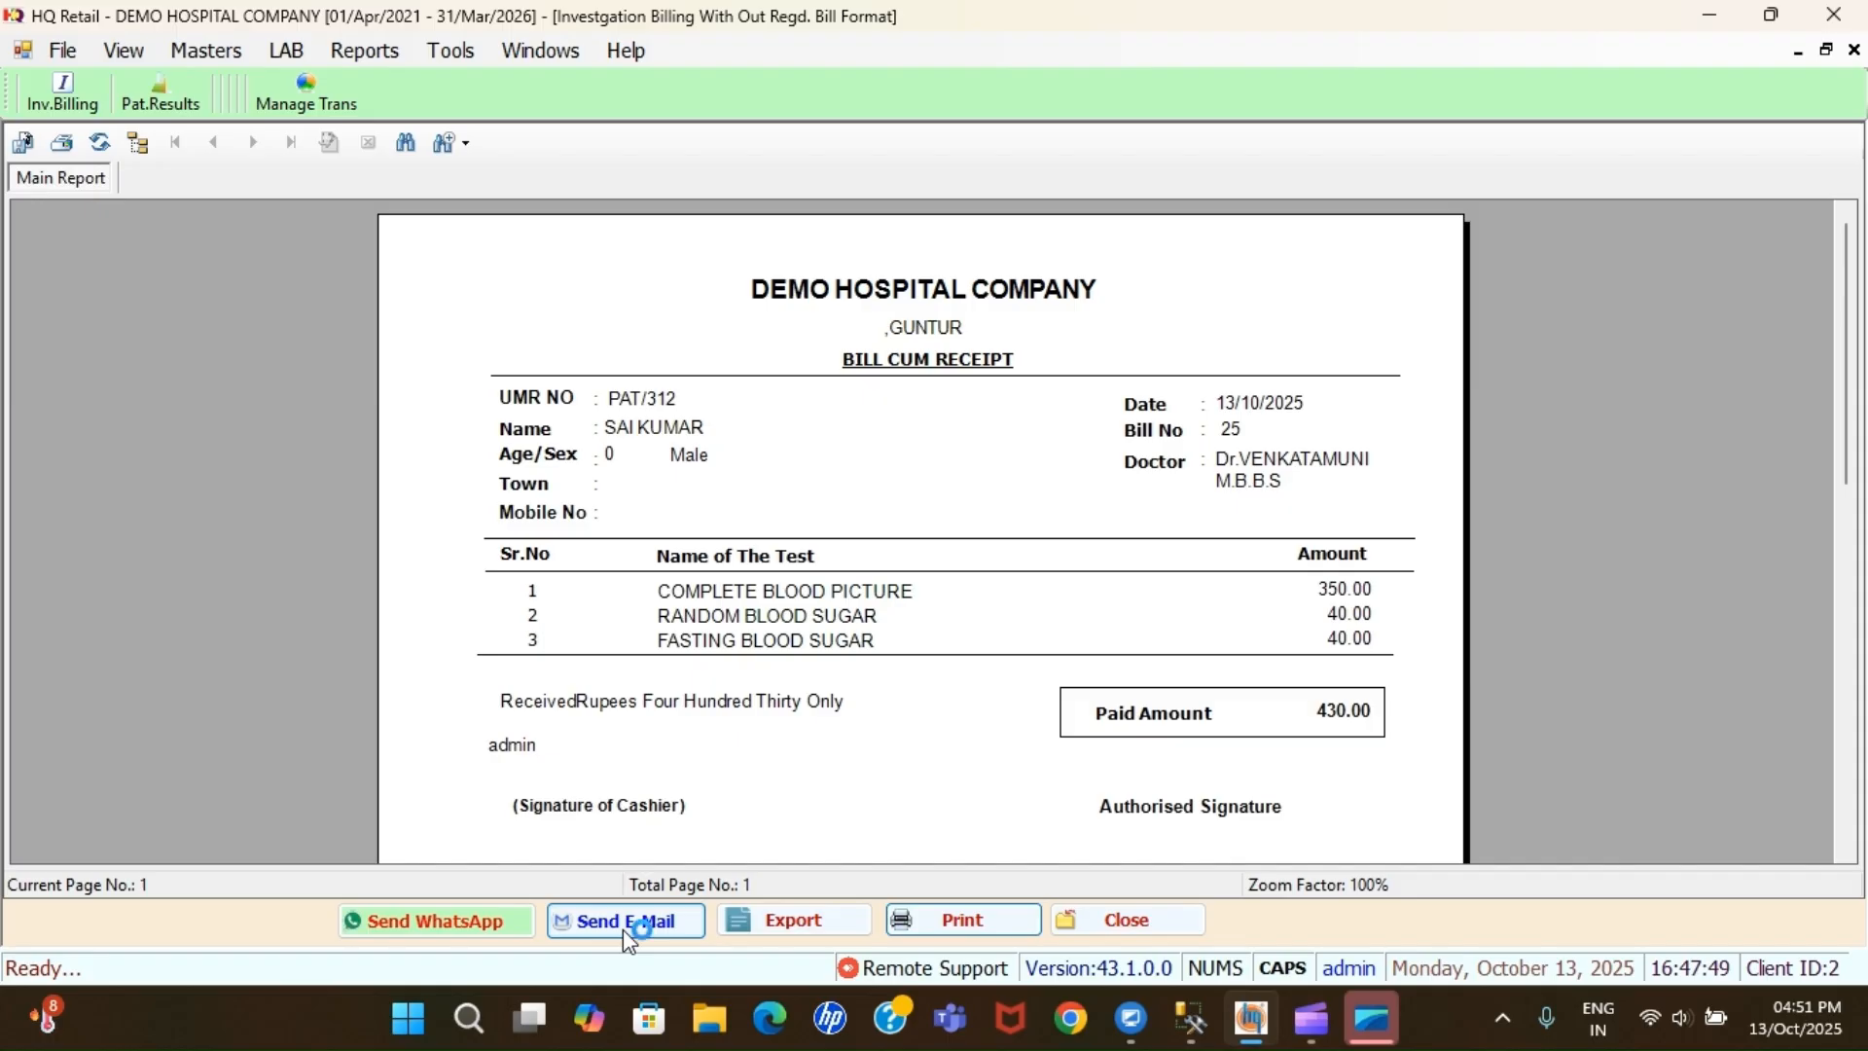
{"action": "key", "text": "Escape"}
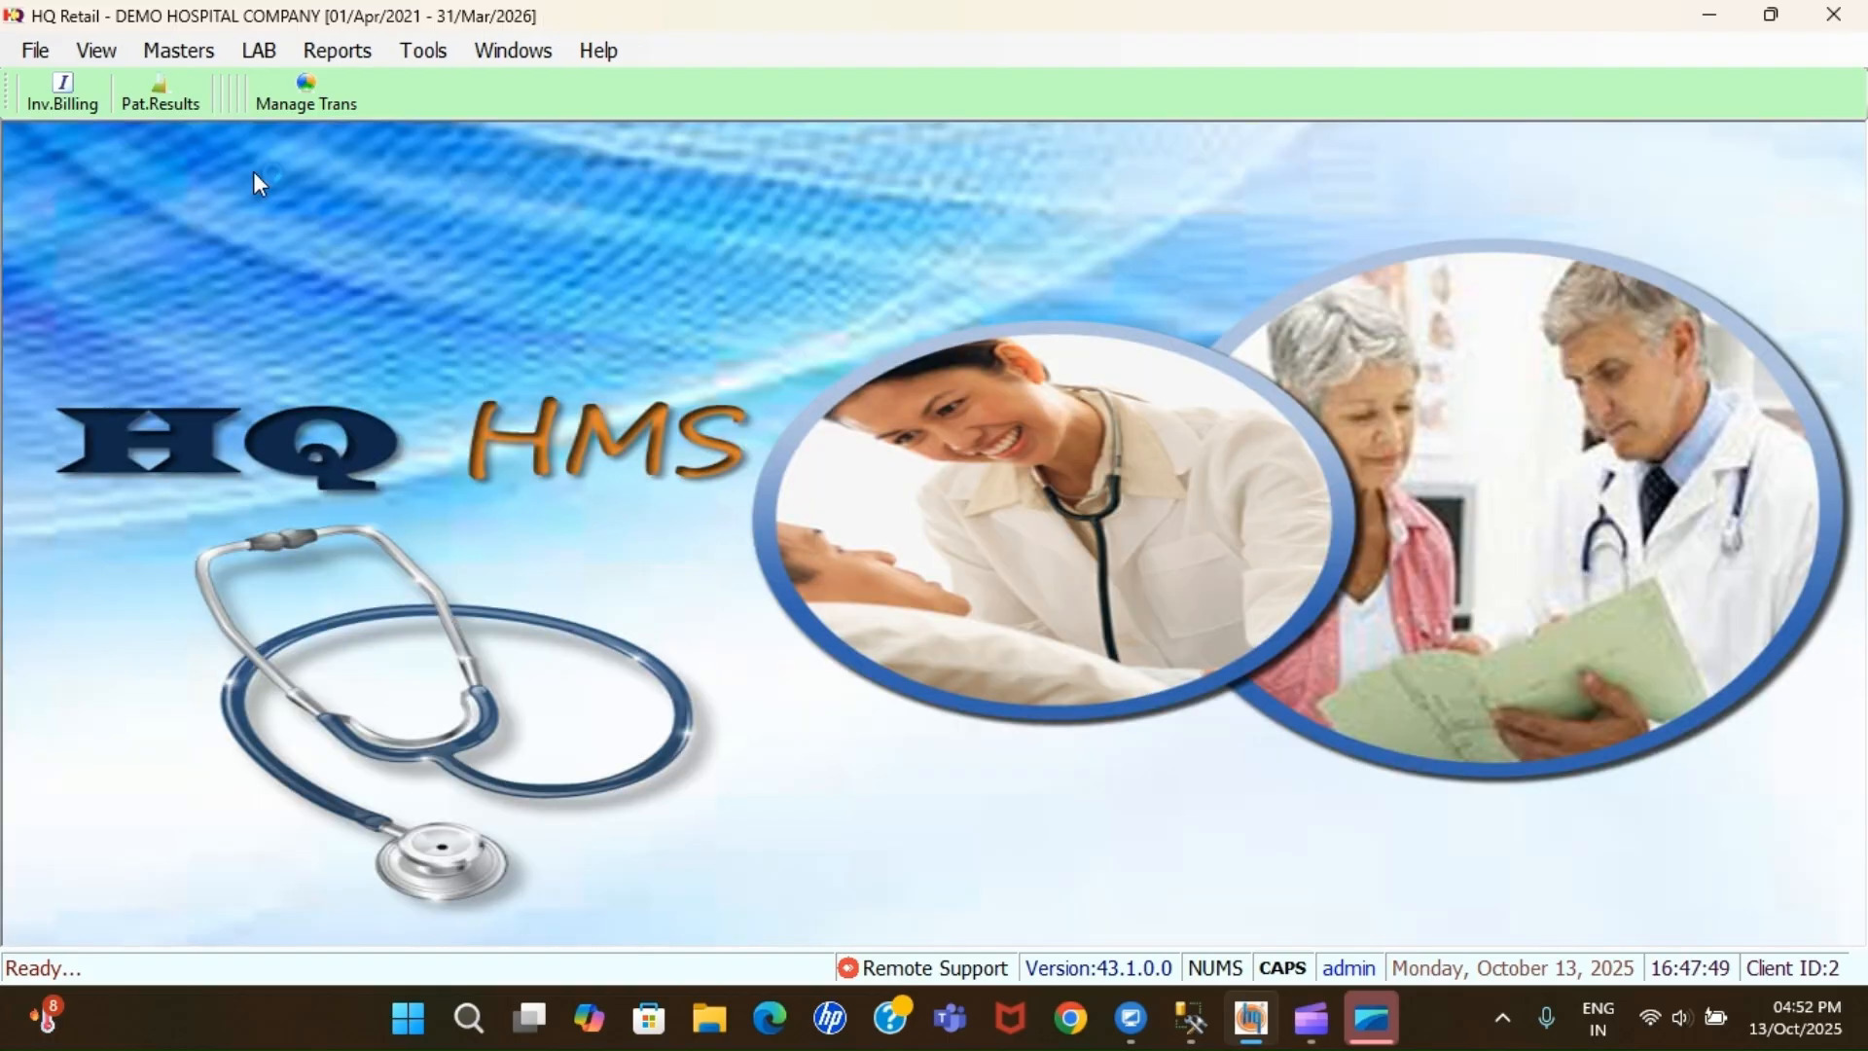
Open the patient-wise results entry and load the billed patient from the patients list
{"action": "left_click", "coordinate": [171, 96]}
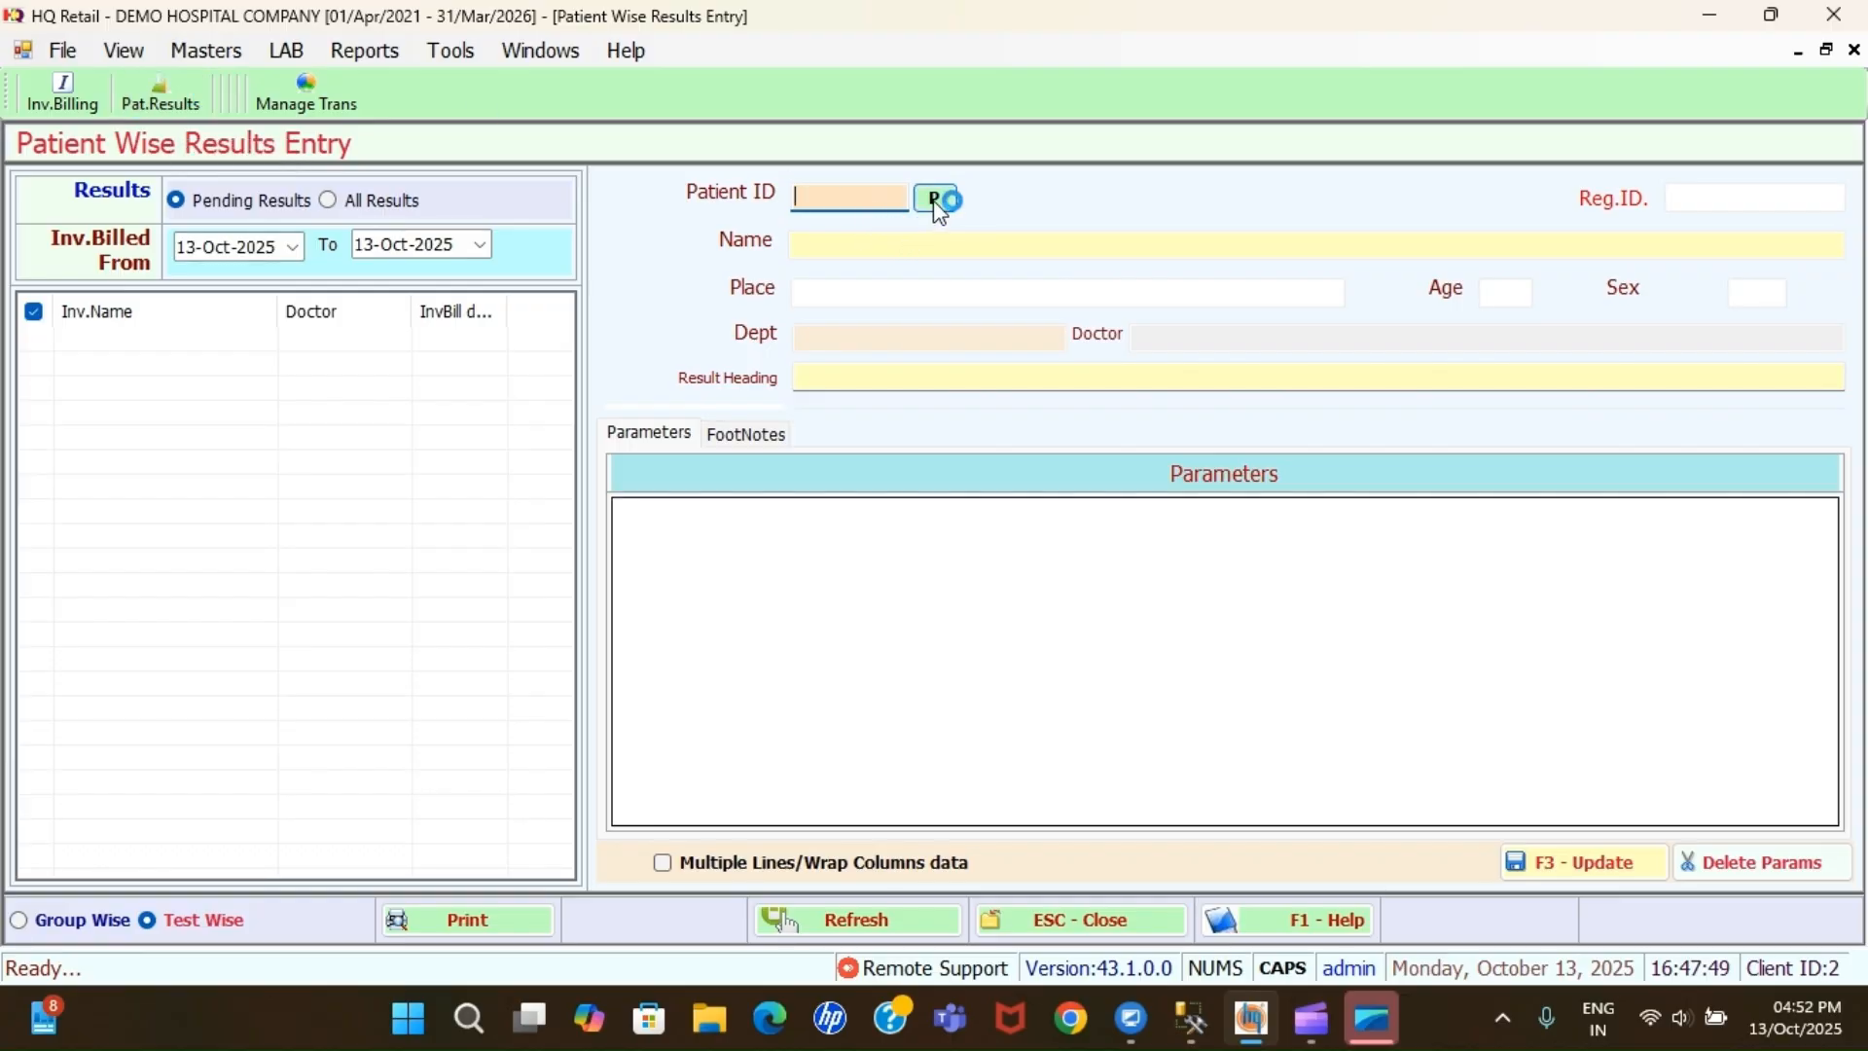
{"action": "left_click", "coordinate": [936, 199]}
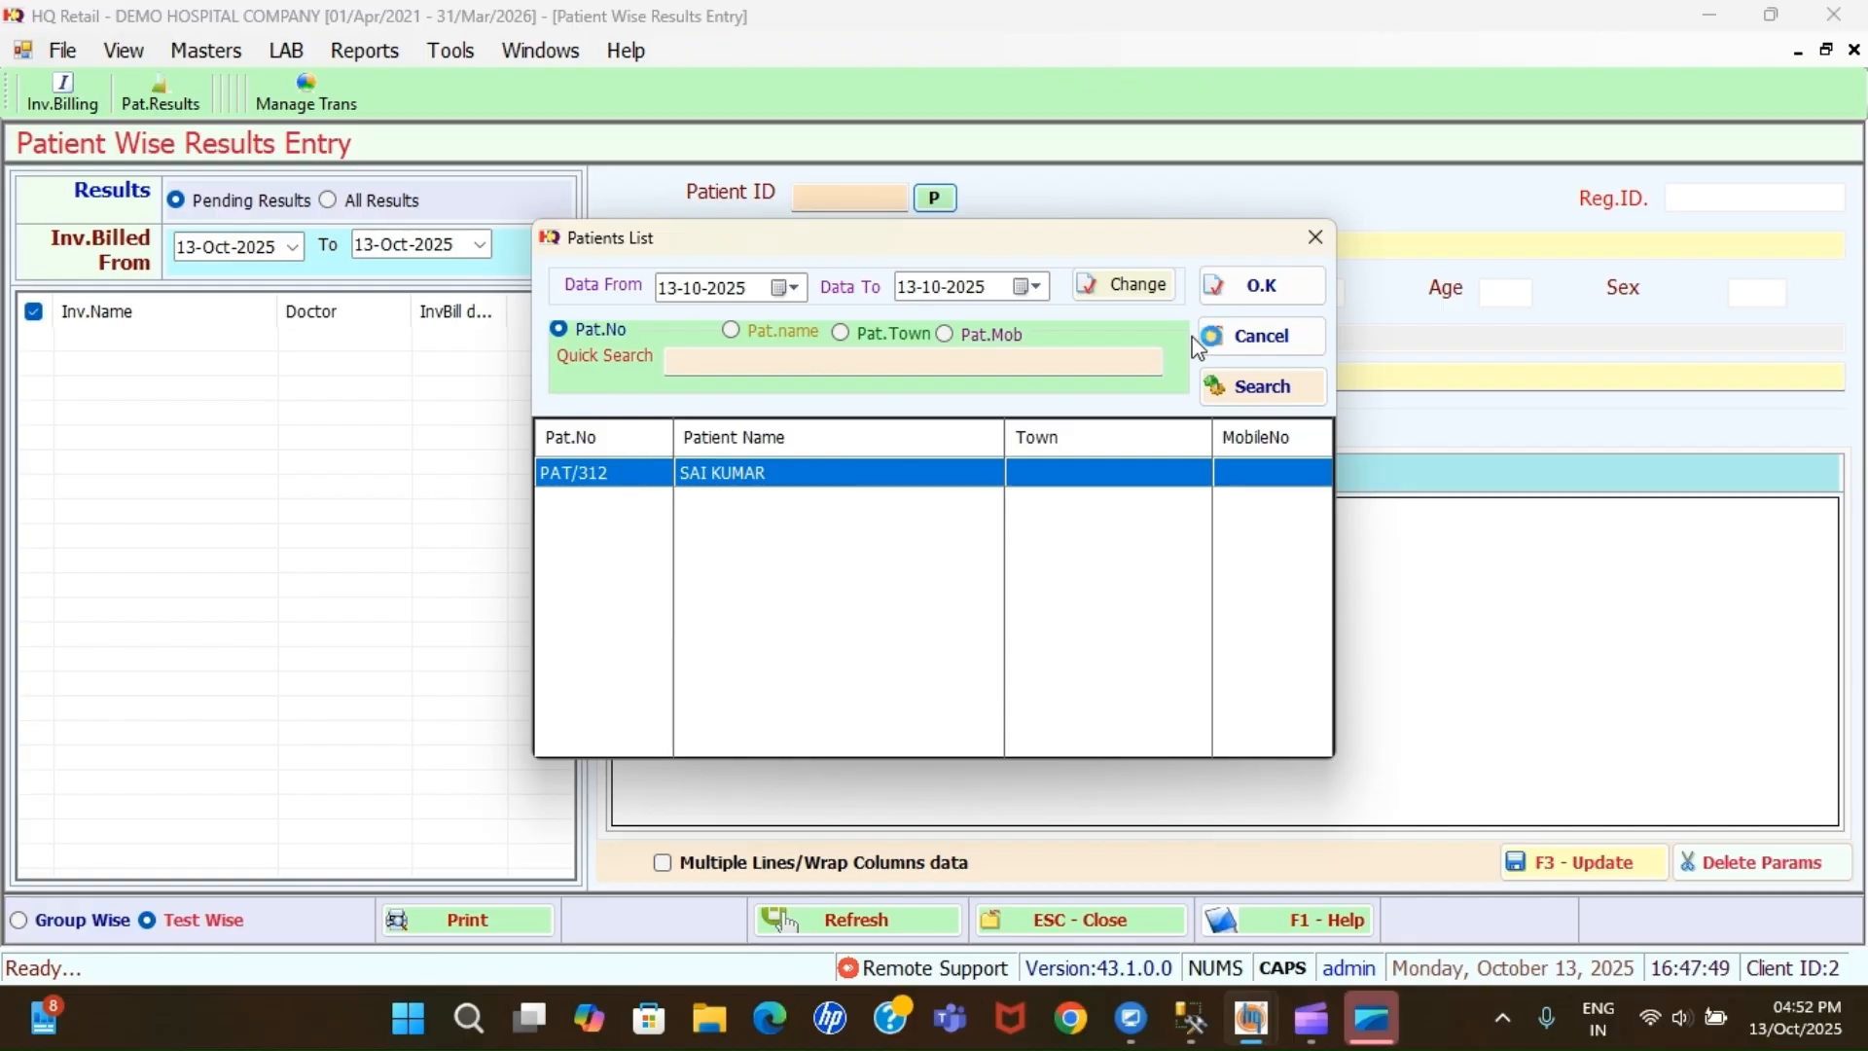
{"action": "left_click", "coordinate": [1259, 289]}
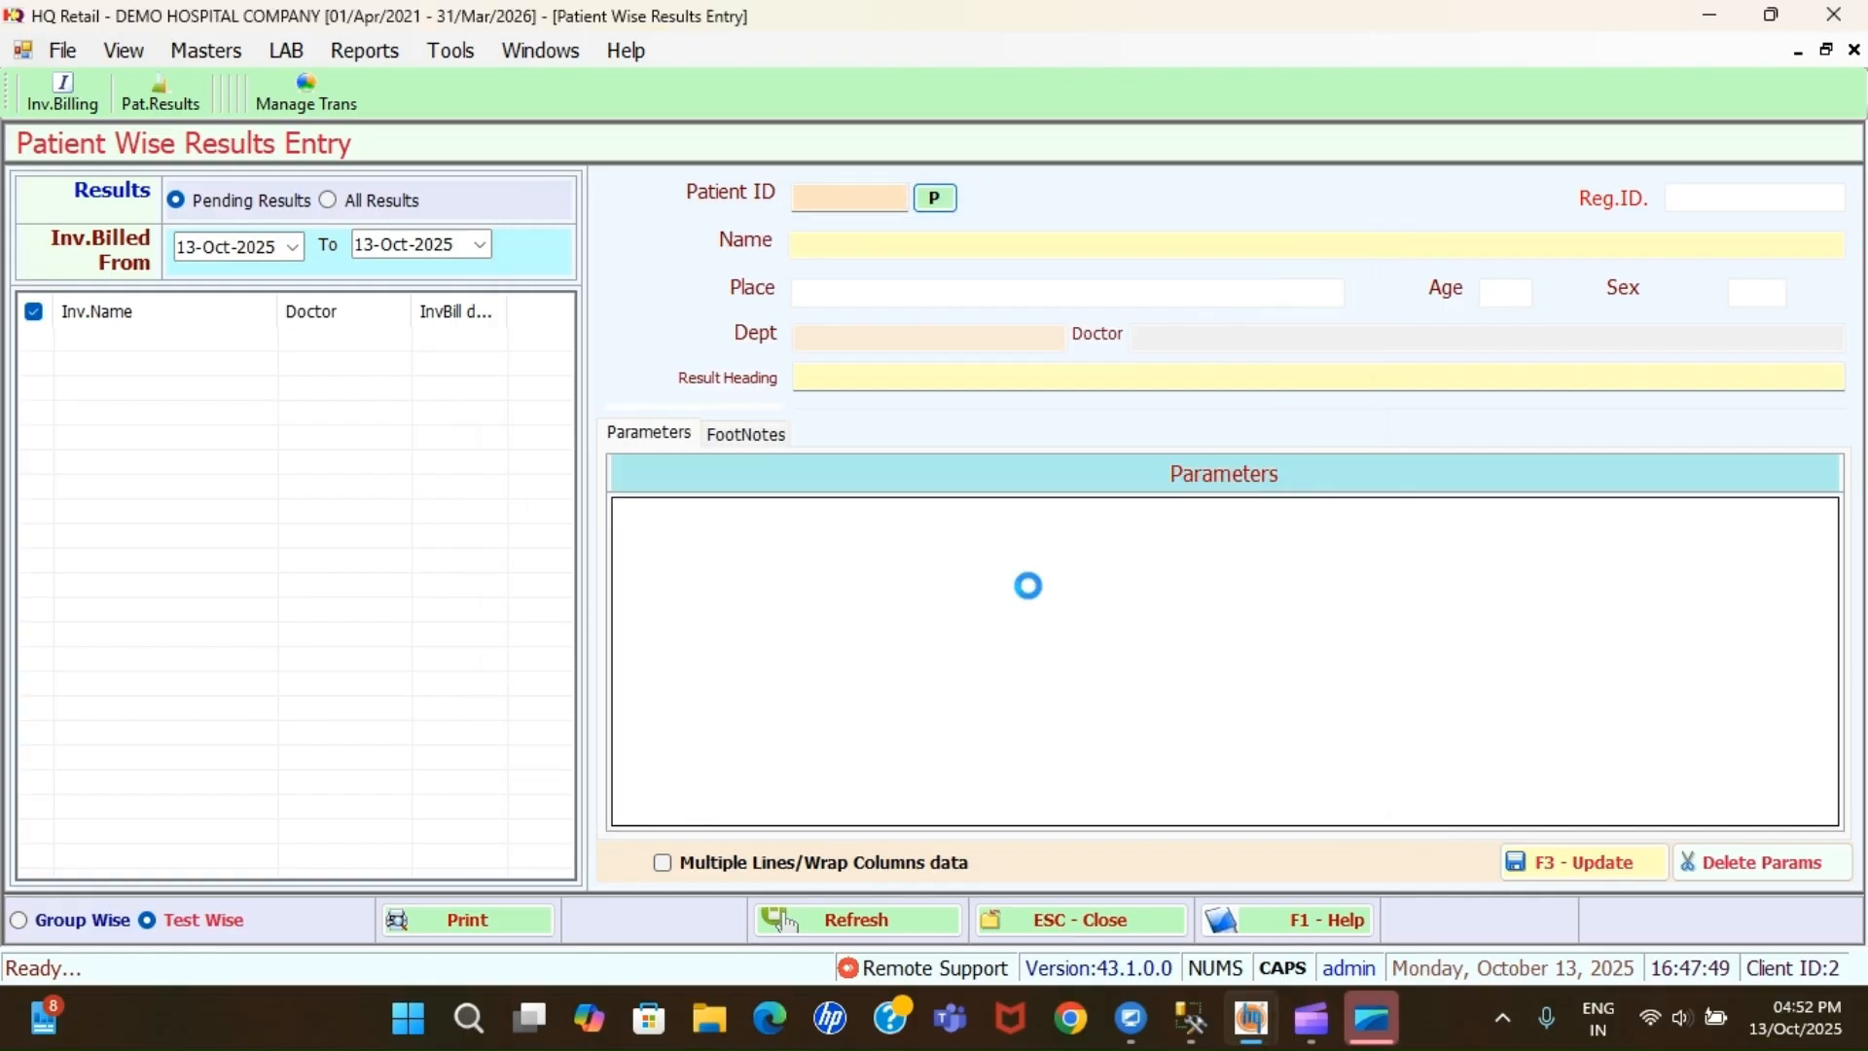
Enter and save the Complete Blood Picture results with Hemoglobin 18 and Total WBC Count 7500, Random Blood Sugar 150 and Fasting Blood Sugar 98
{"action": "left_click", "coordinate": [1152, 537]}
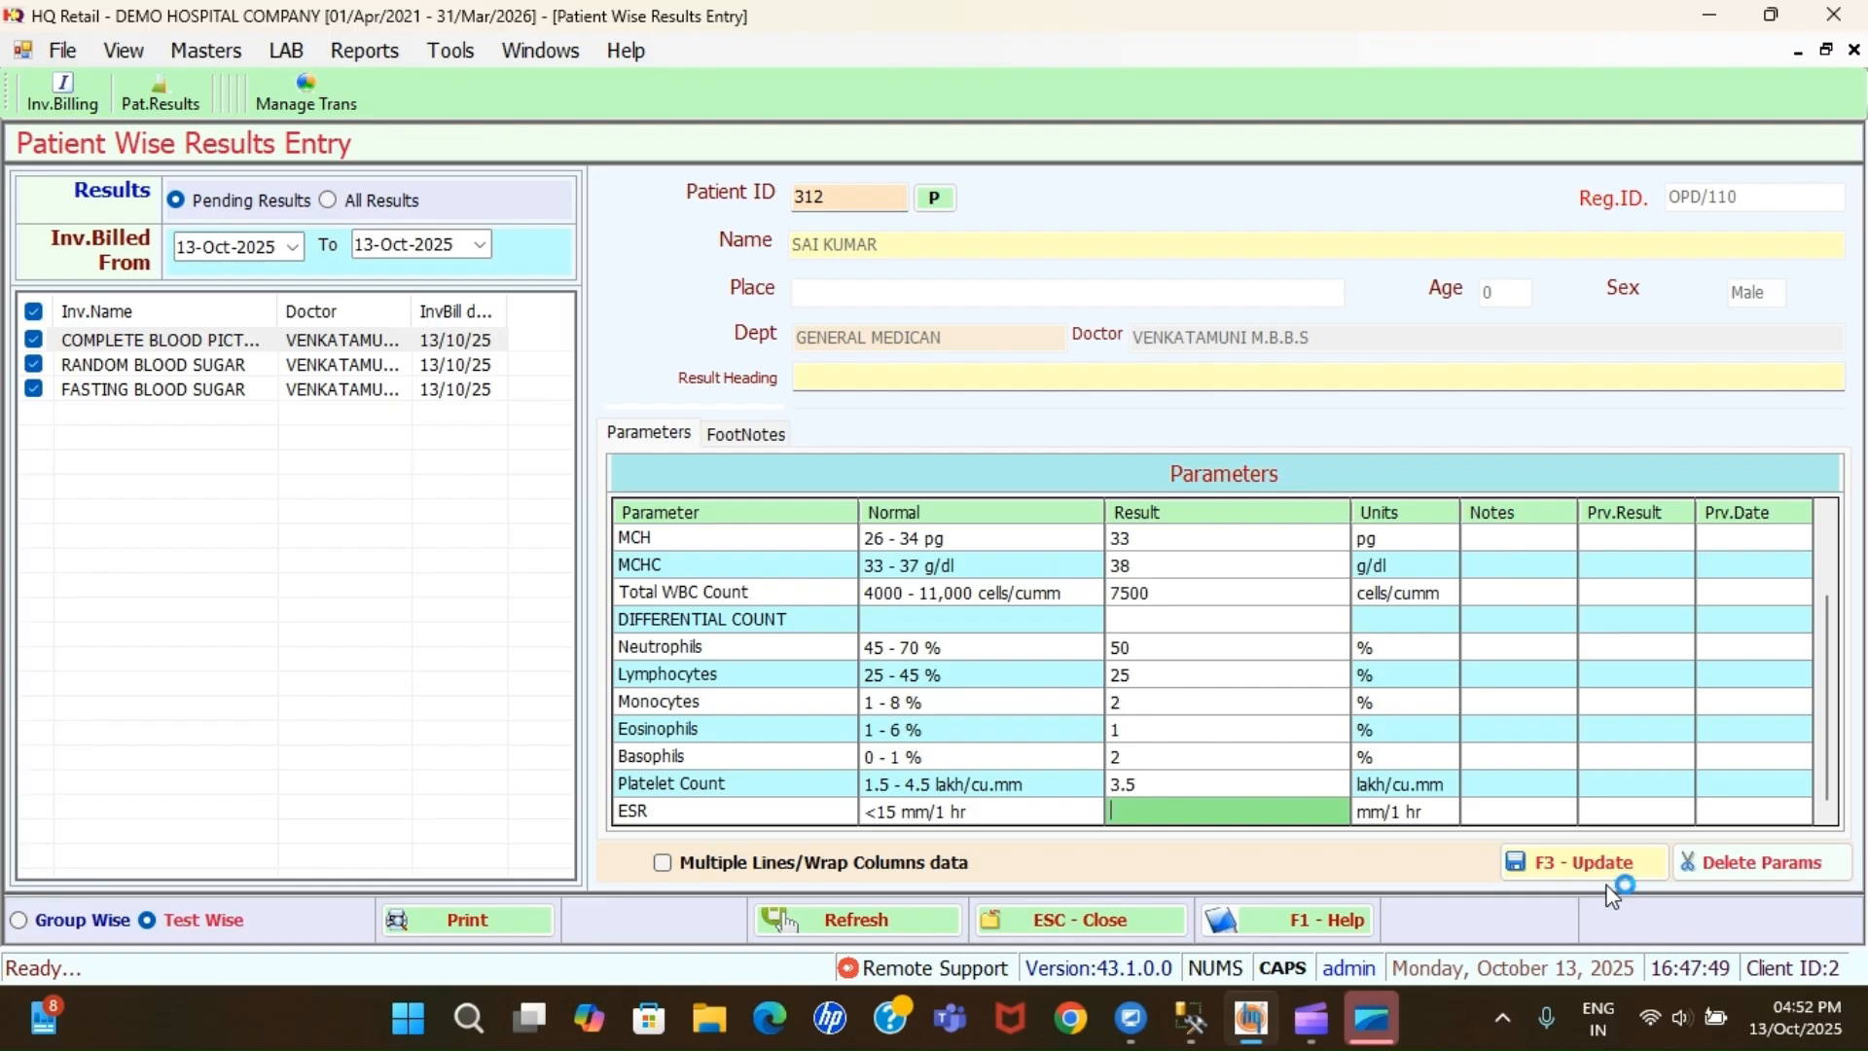
{"action": "left_click", "coordinate": [1607, 880]}
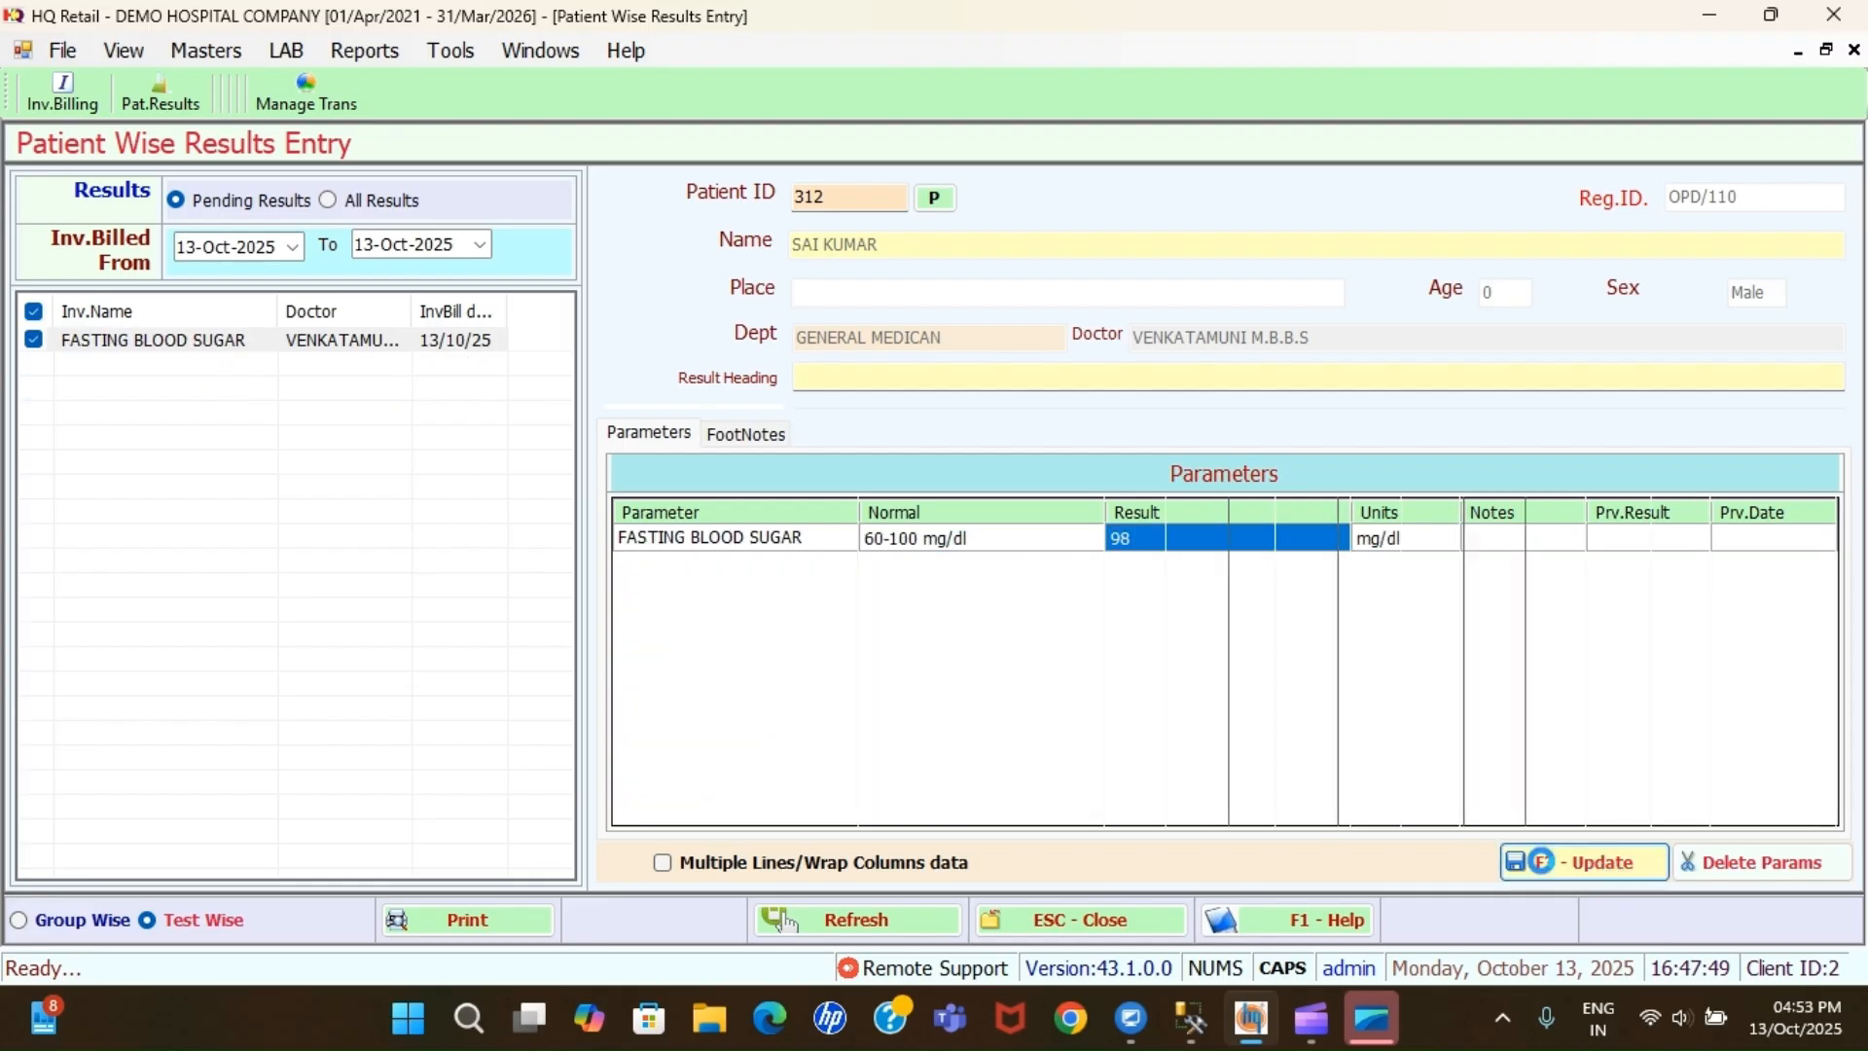
{"action": "left_click", "coordinate": [1547, 866]}
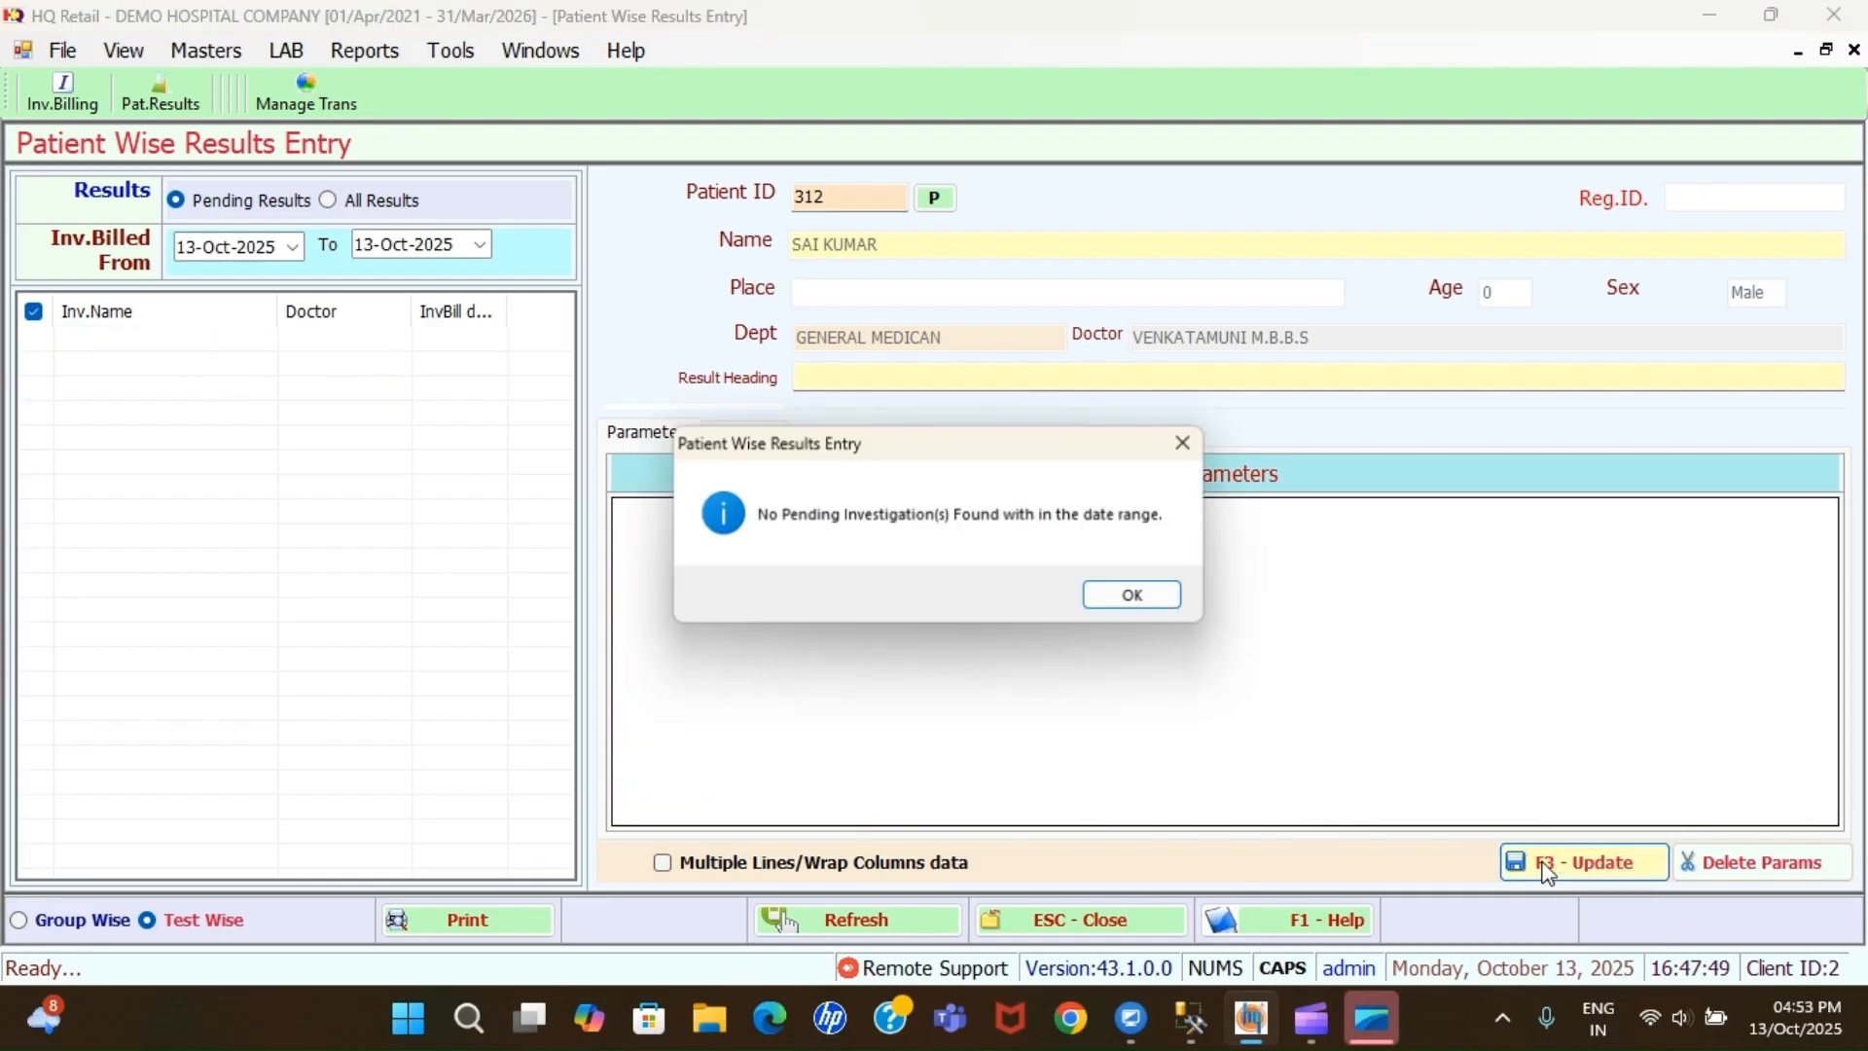
{"action": "left_click", "coordinate": [1135, 597]}
List all of the patient's results, review the printable laboratory report down to the biochemistry section, and close the results entry
{"action": "left_click", "coordinate": [342, 201]}
{"action": "left_click", "coordinate": [484, 916]}
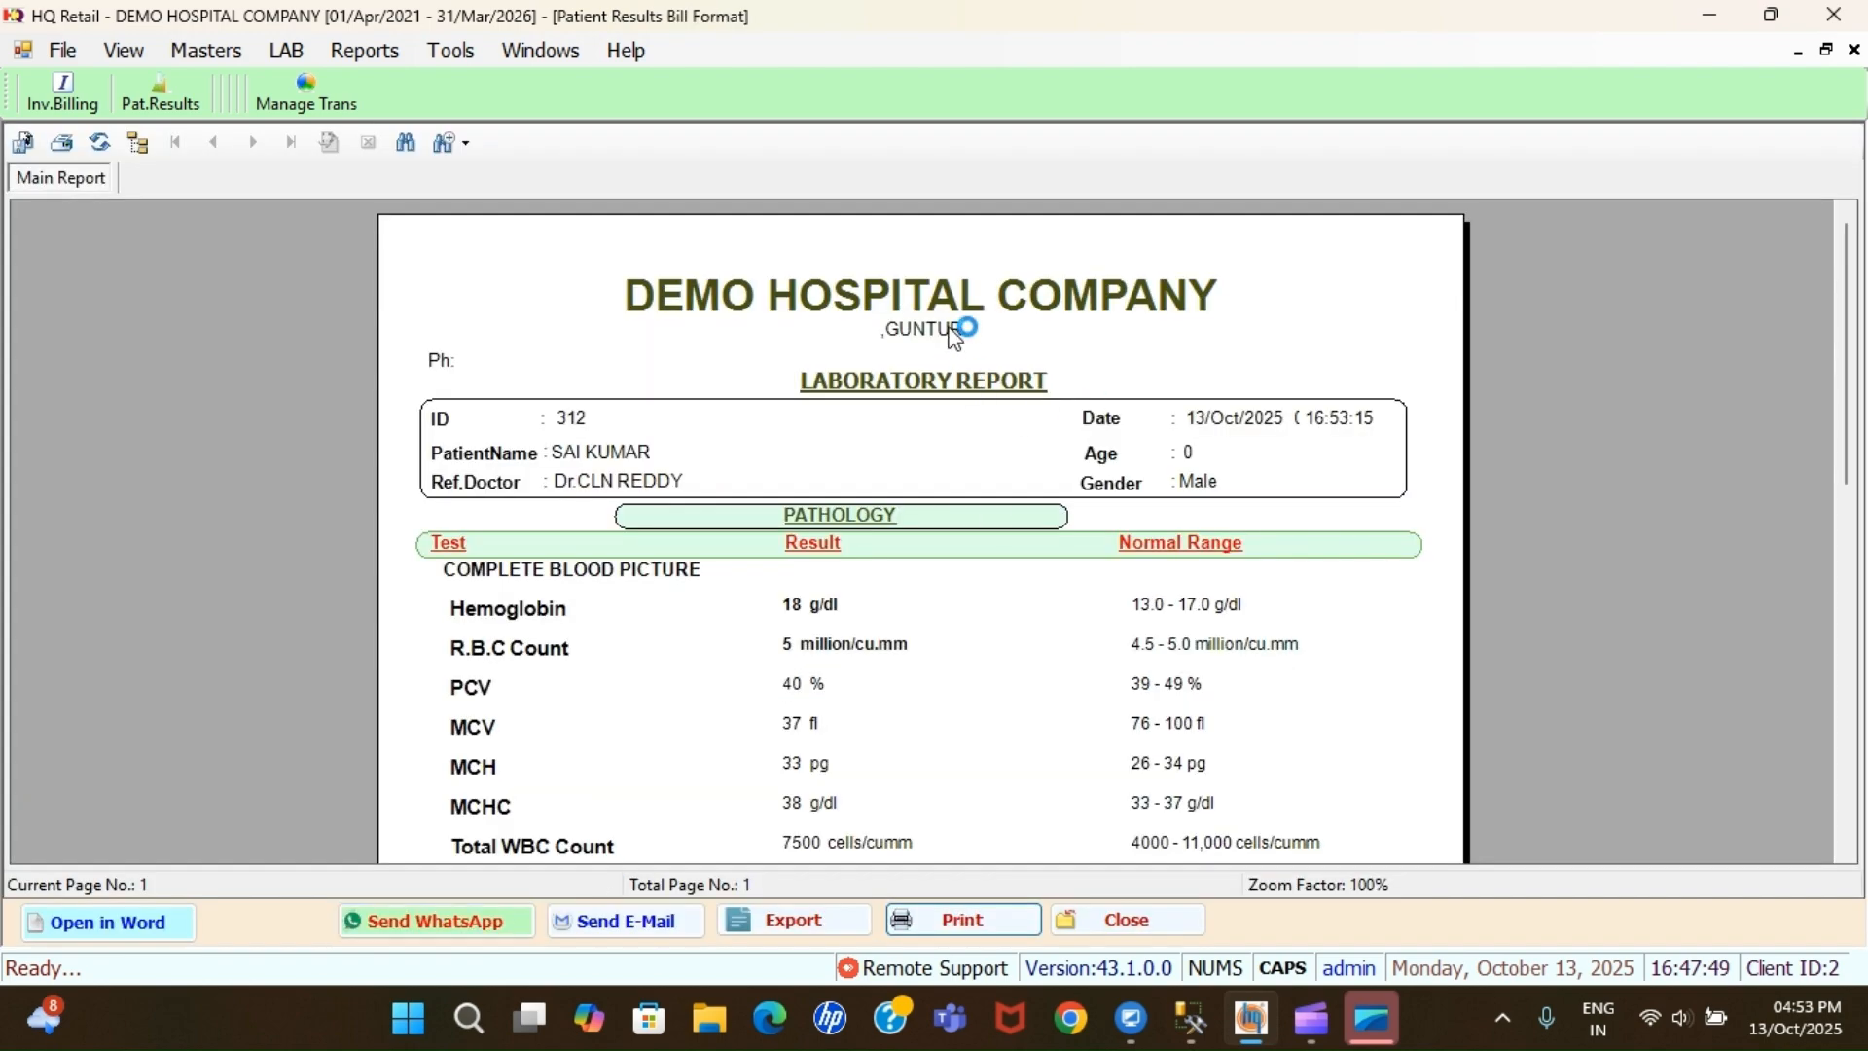
{"action": "left_click", "coordinate": [951, 328]}
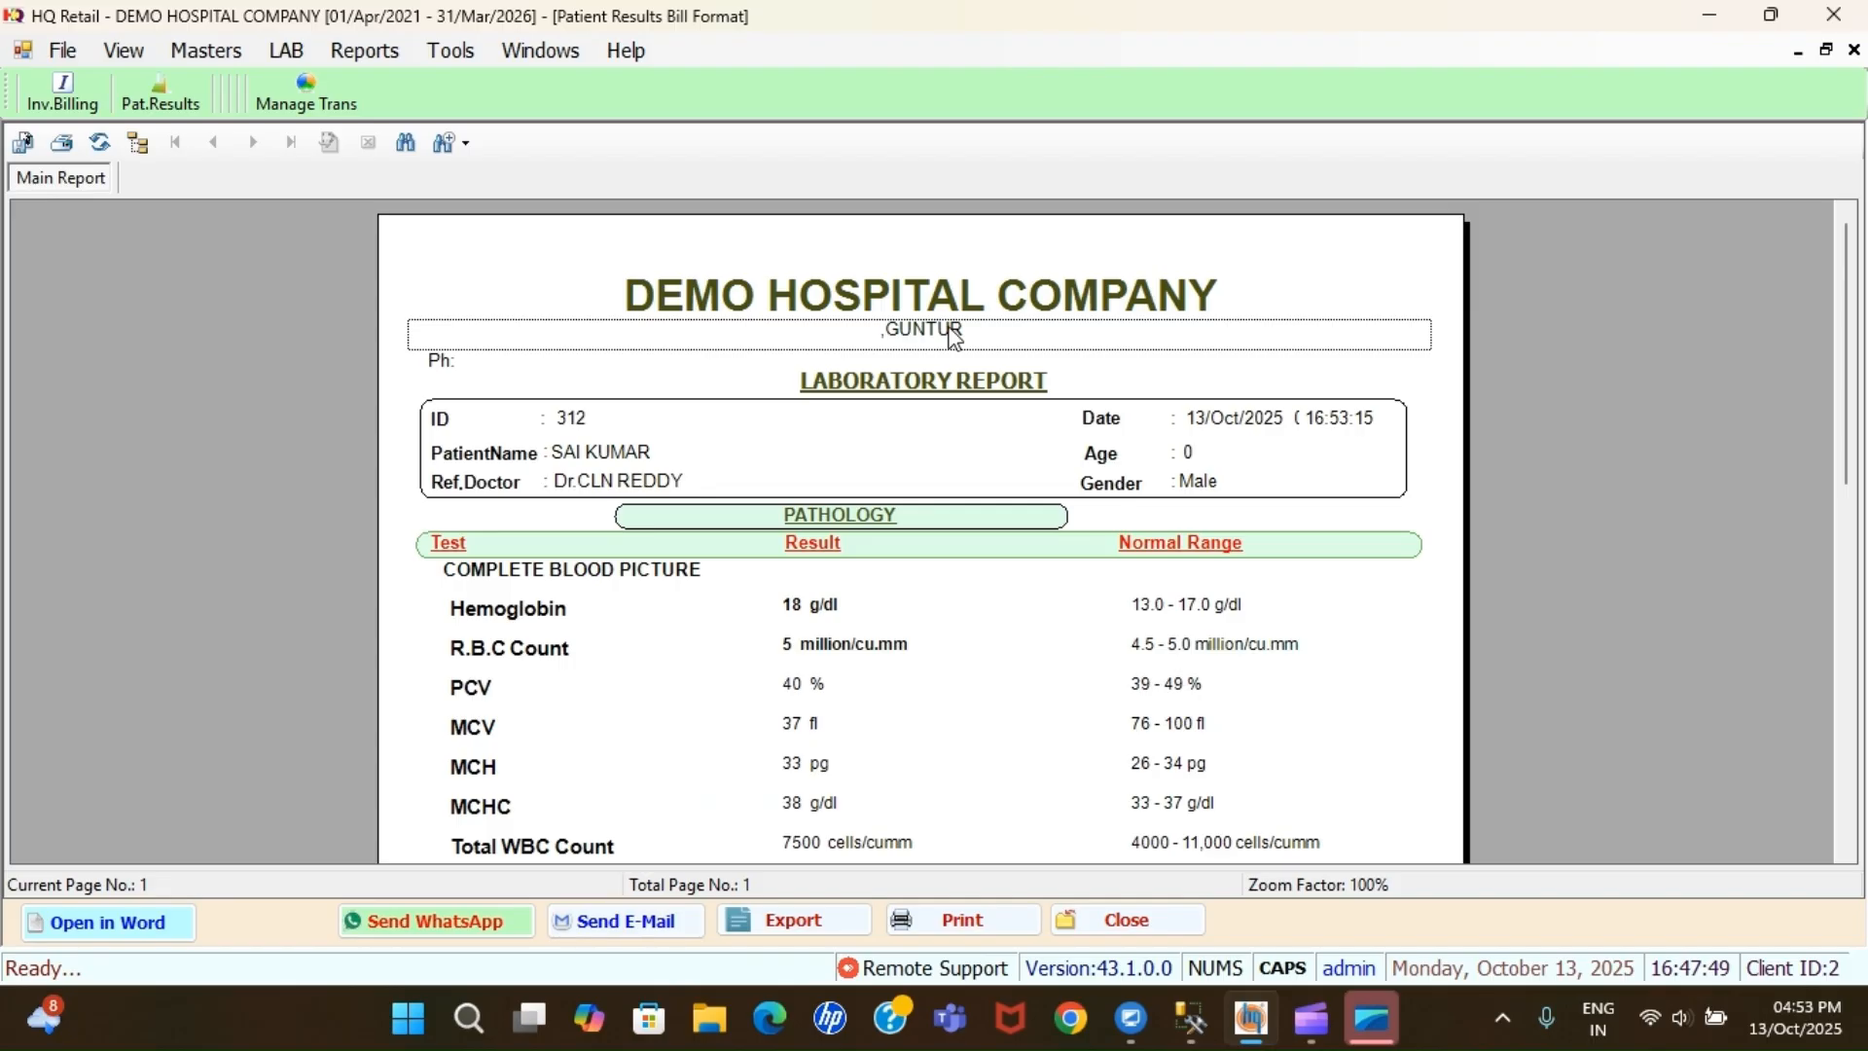
{"action": "scroll", "coordinate": [1370, 745], "scroll_direction": "down", "scroll_amount": 10}
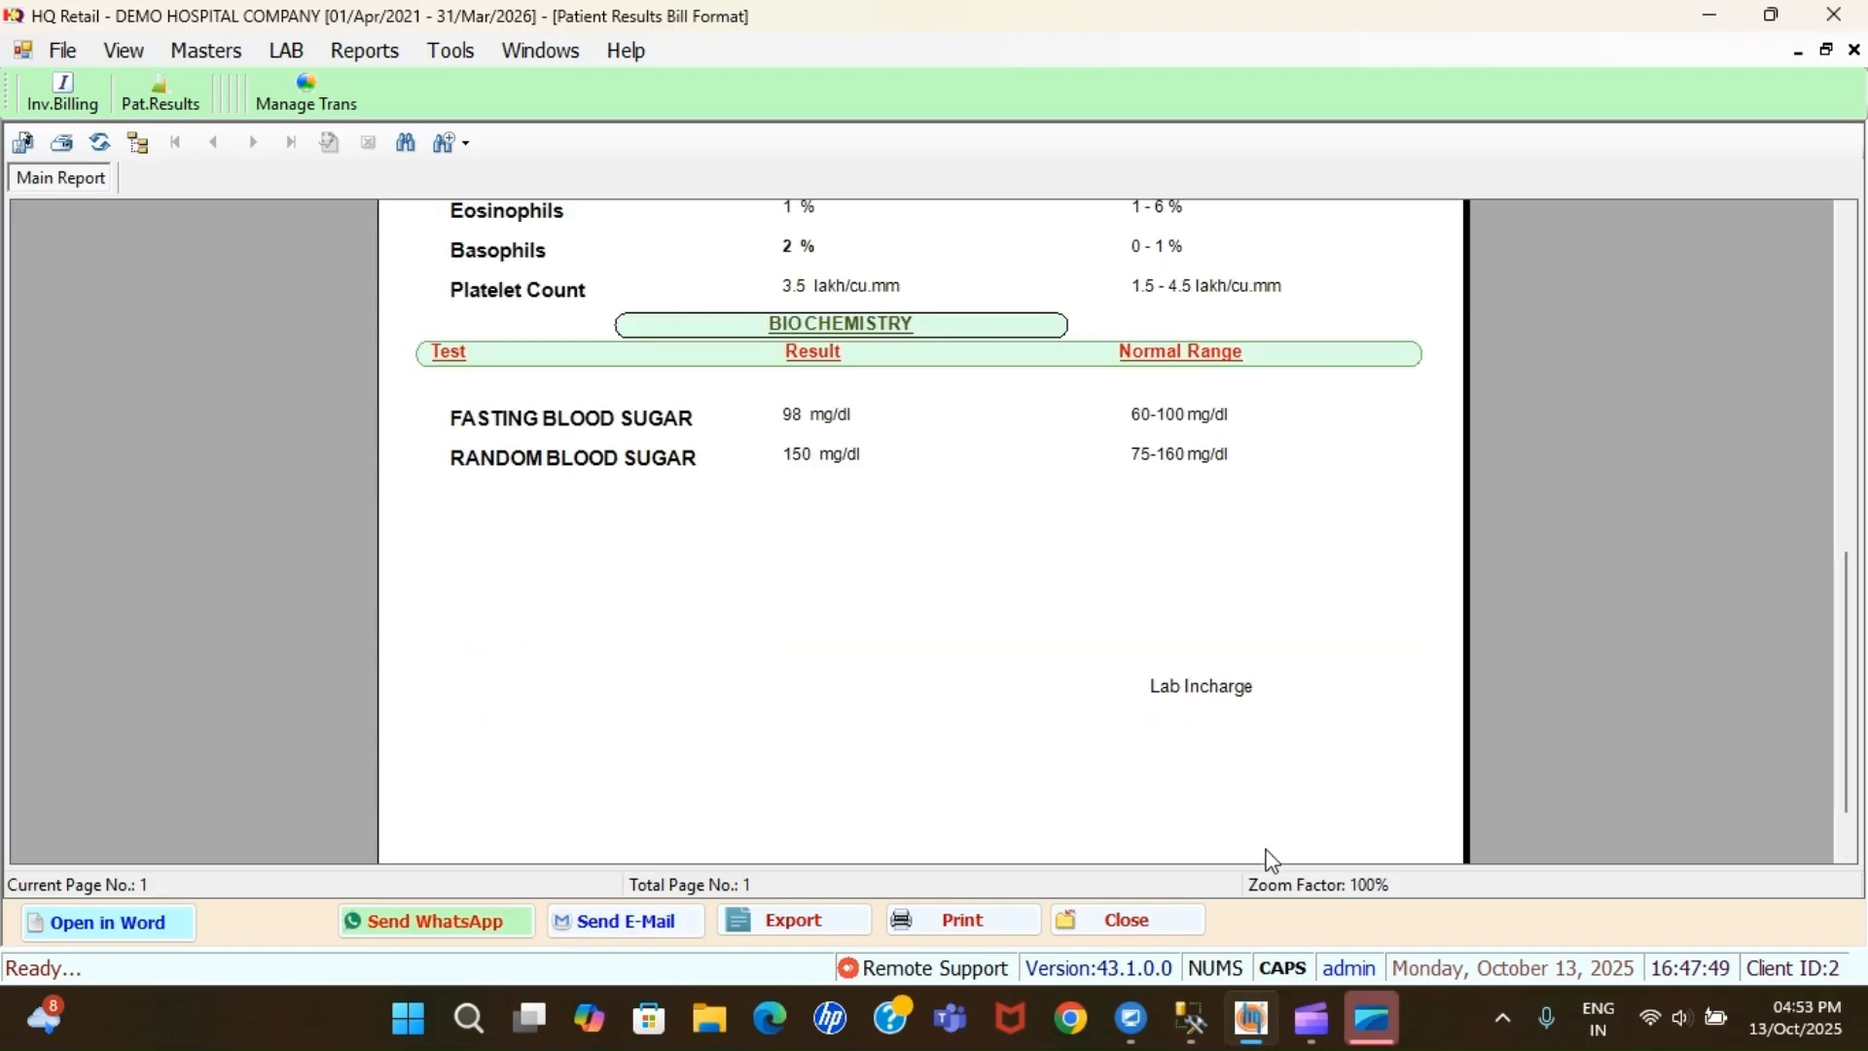
{"action": "left_click", "coordinate": [1142, 920]}
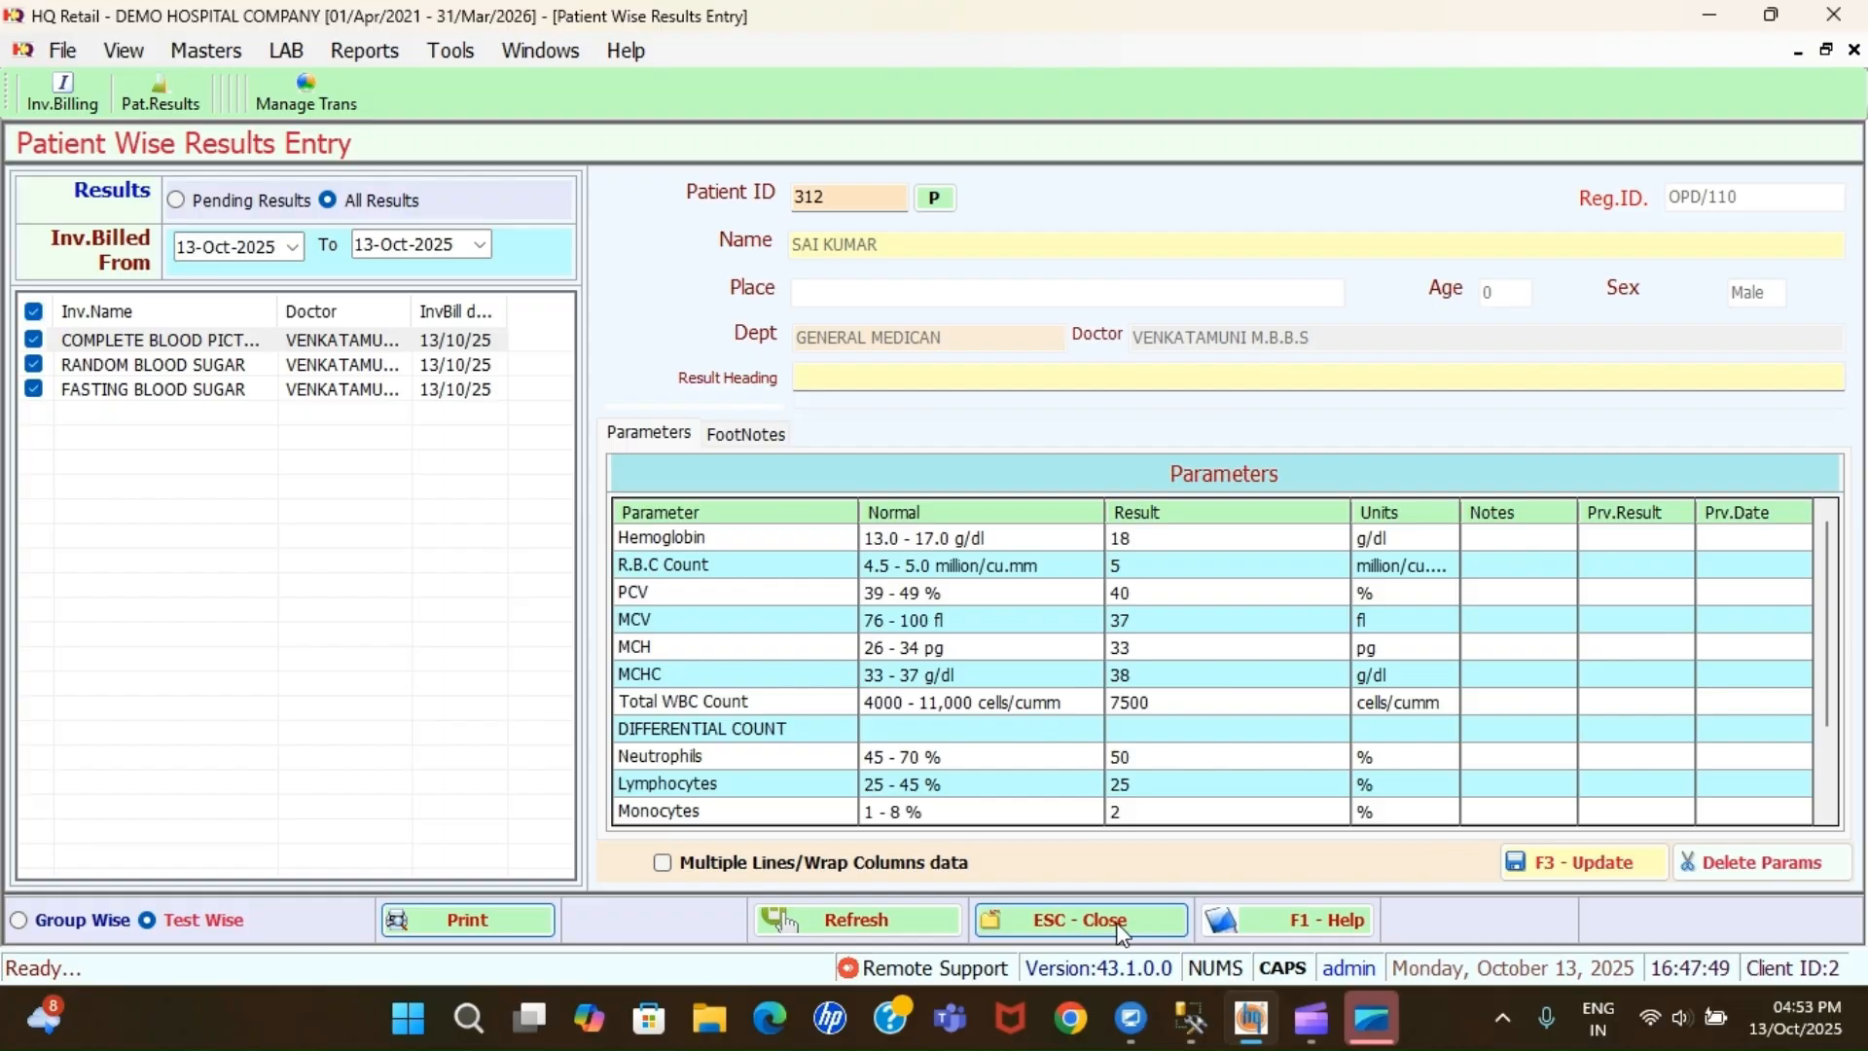
{"action": "left_click", "coordinate": [1121, 930]}
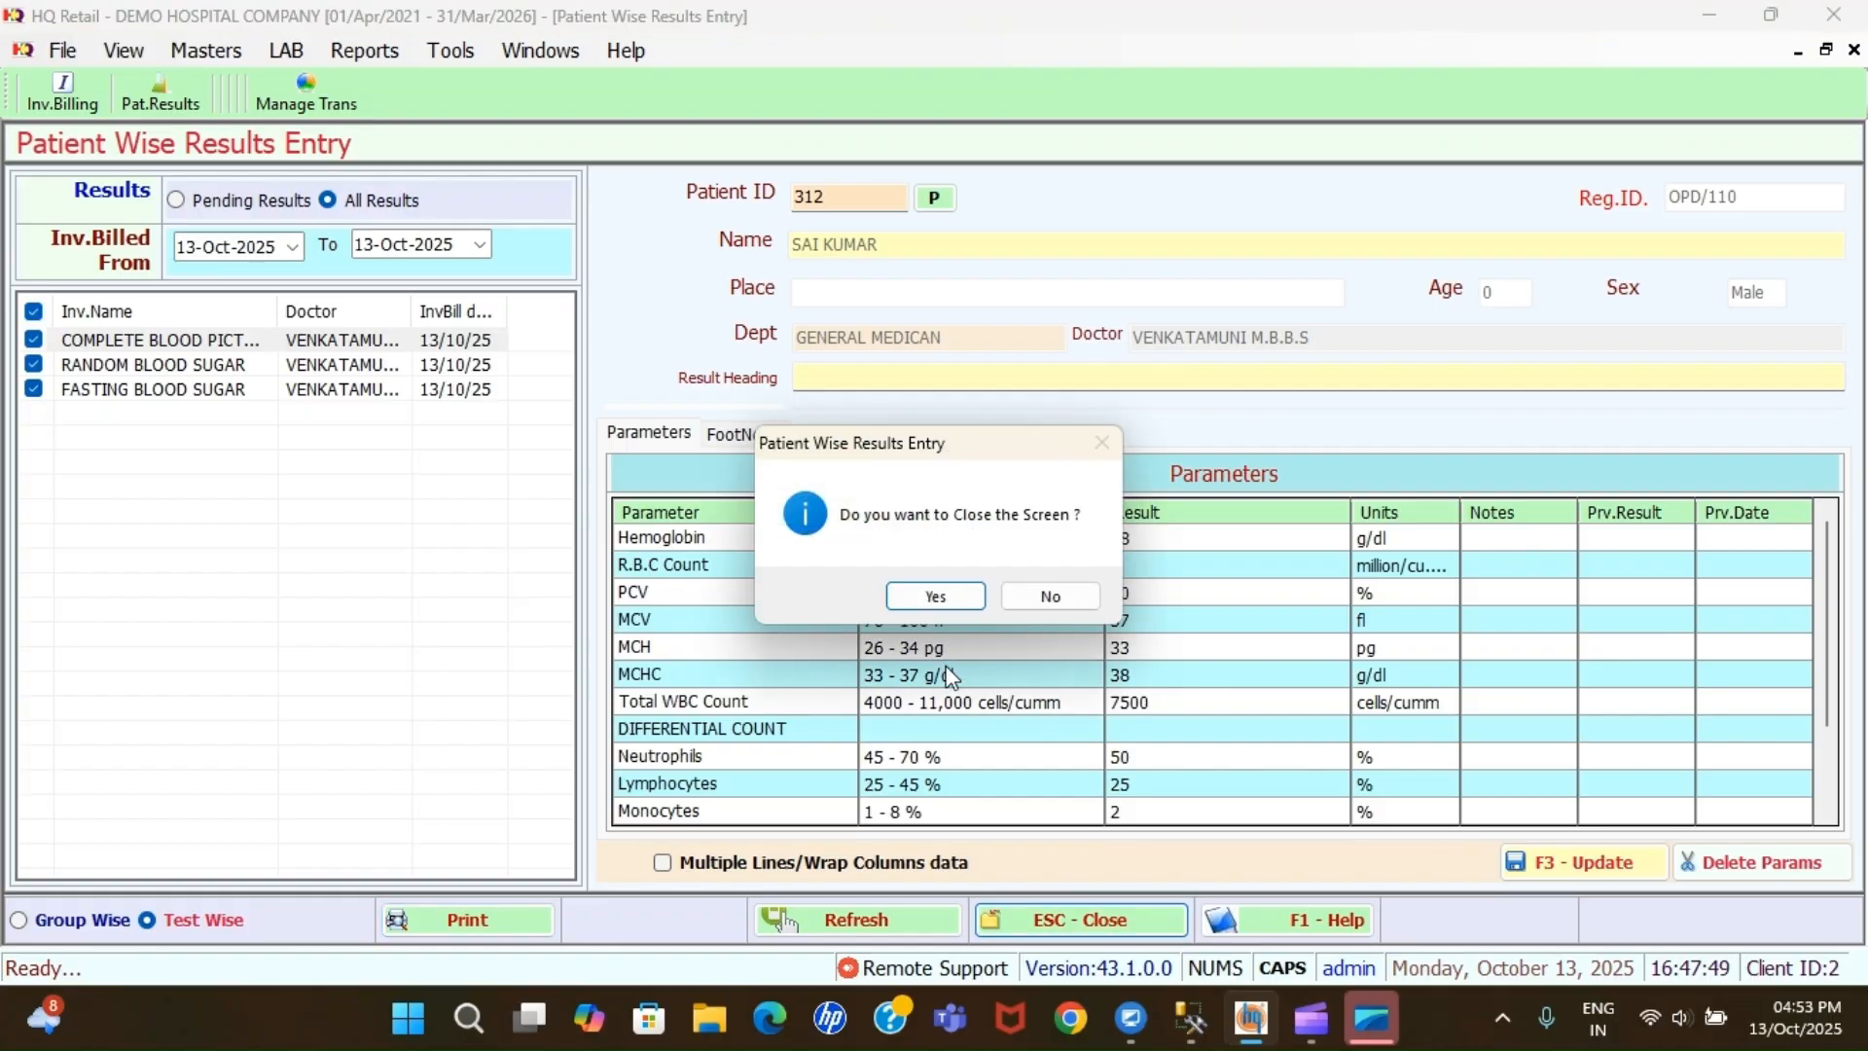
{"action": "left_click", "coordinate": [934, 595]}
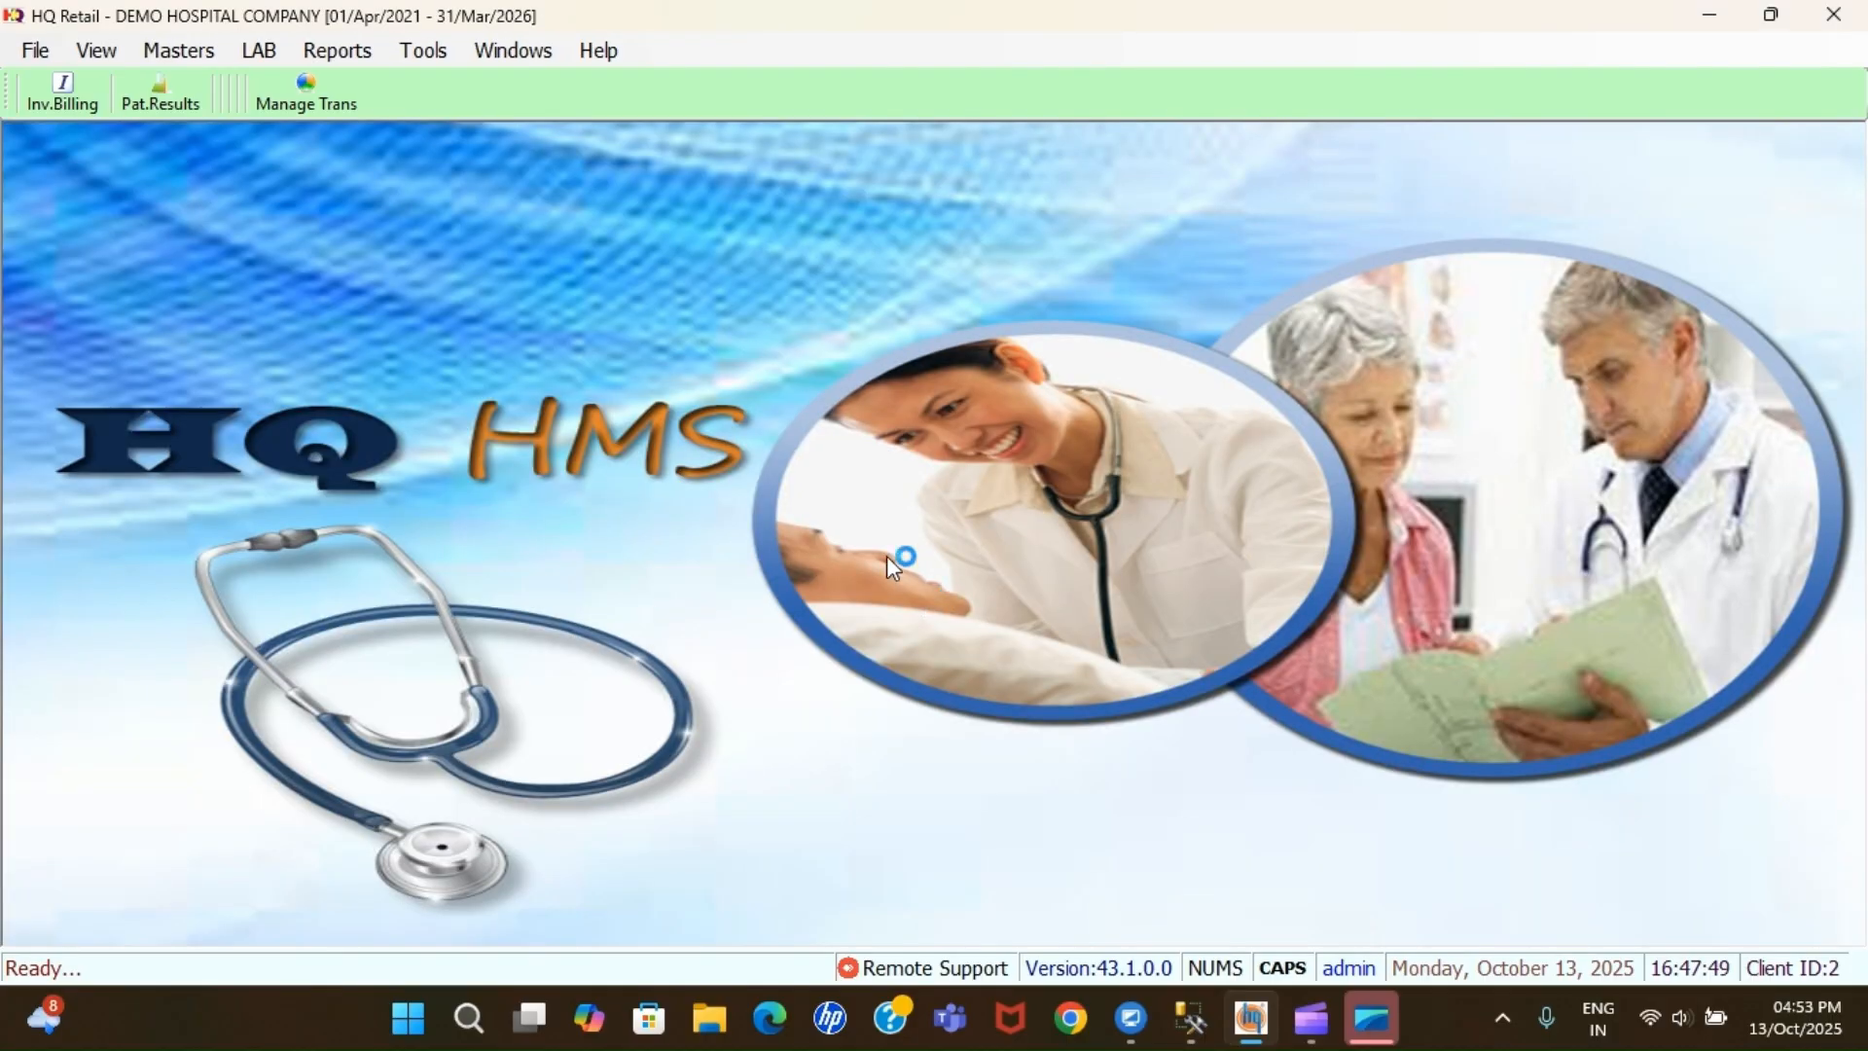
Open the Doctor Investigations/Tests report and examine its options for selecting doctors and tests
{"action": "left_click", "coordinate": [362, 59]}
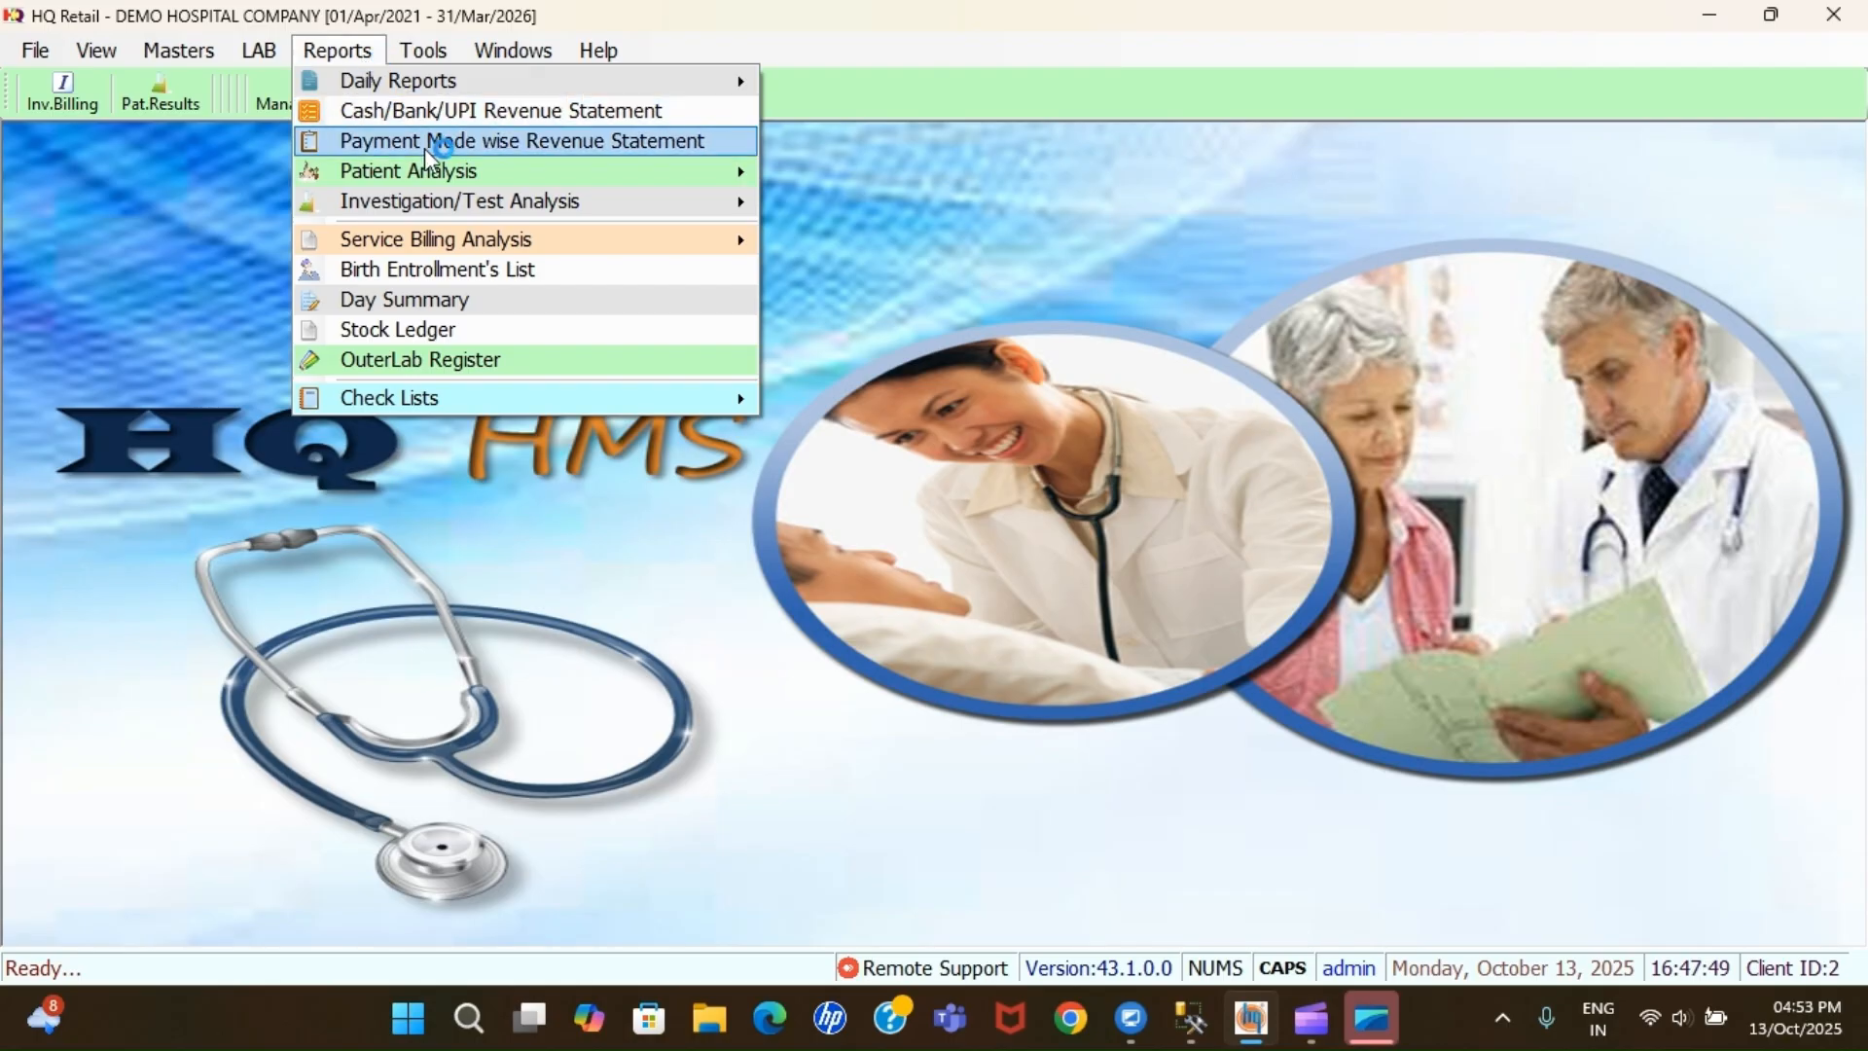
{"action": "mouse_move", "coordinate": [462, 209]}
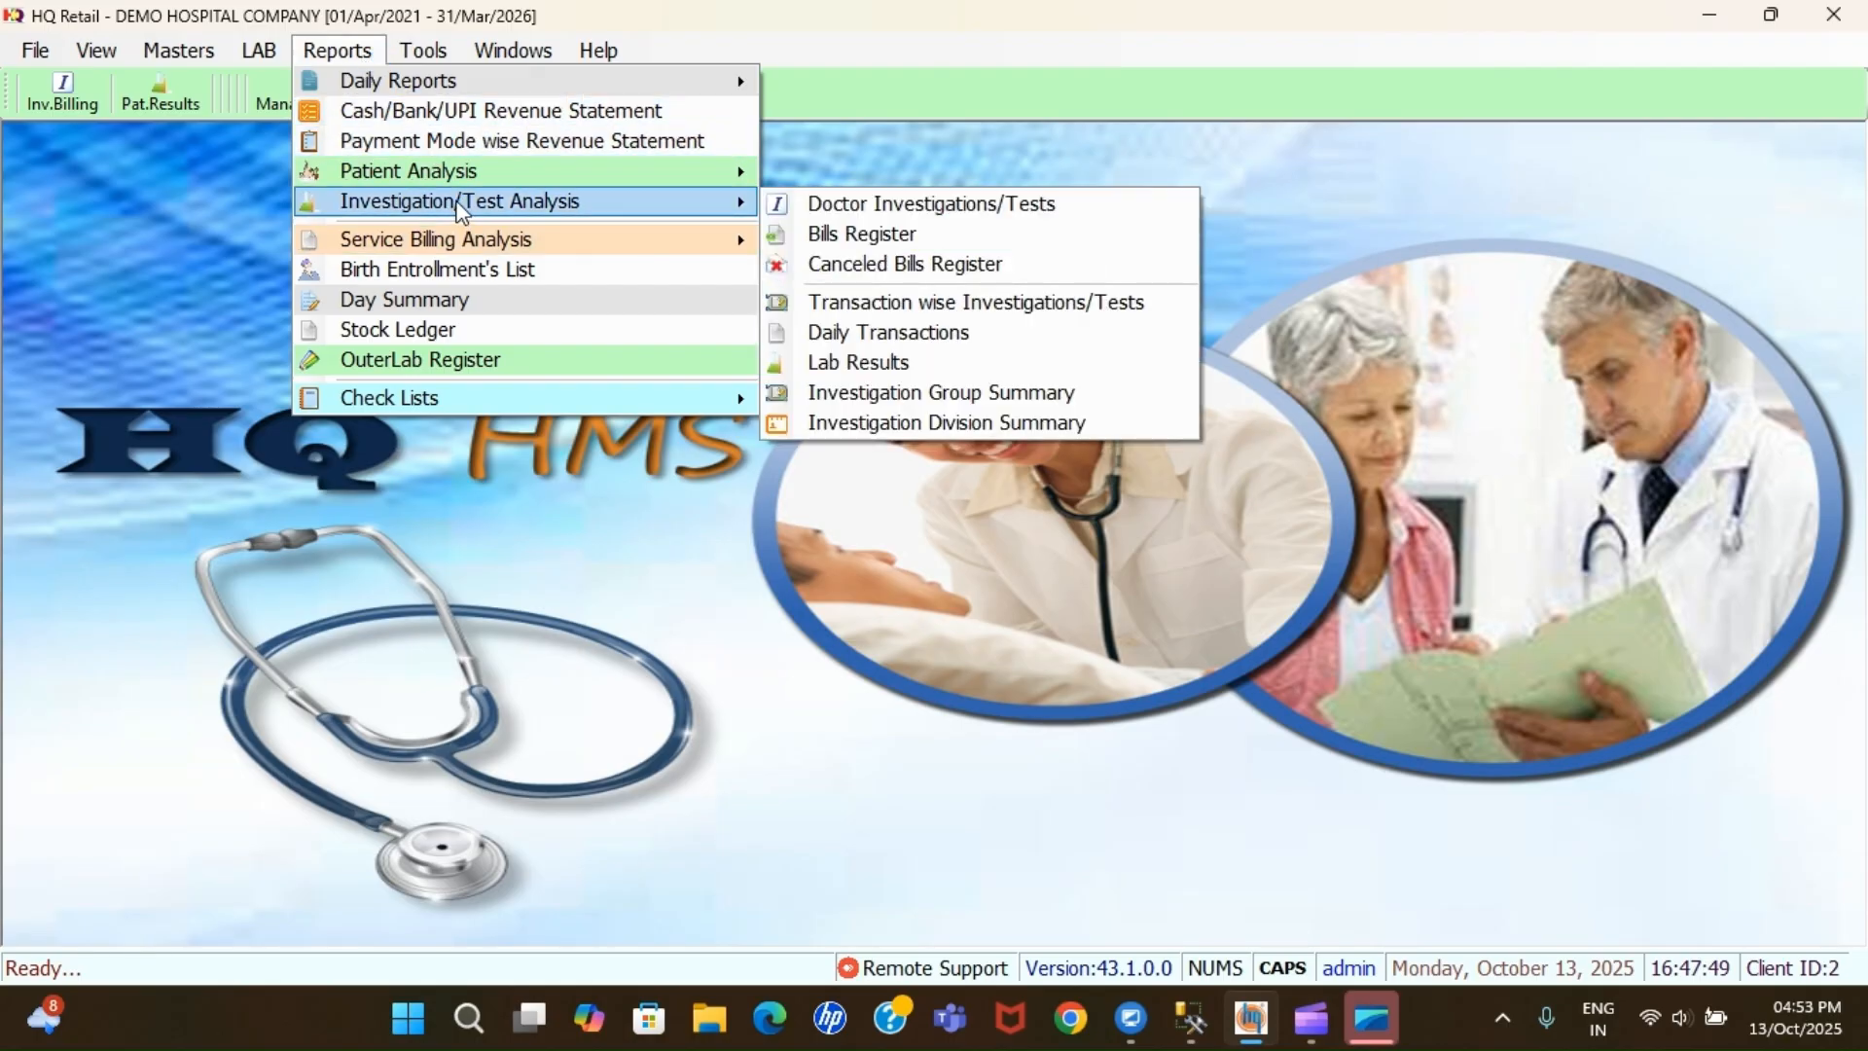
{"action": "left_click", "coordinate": [863, 210]}
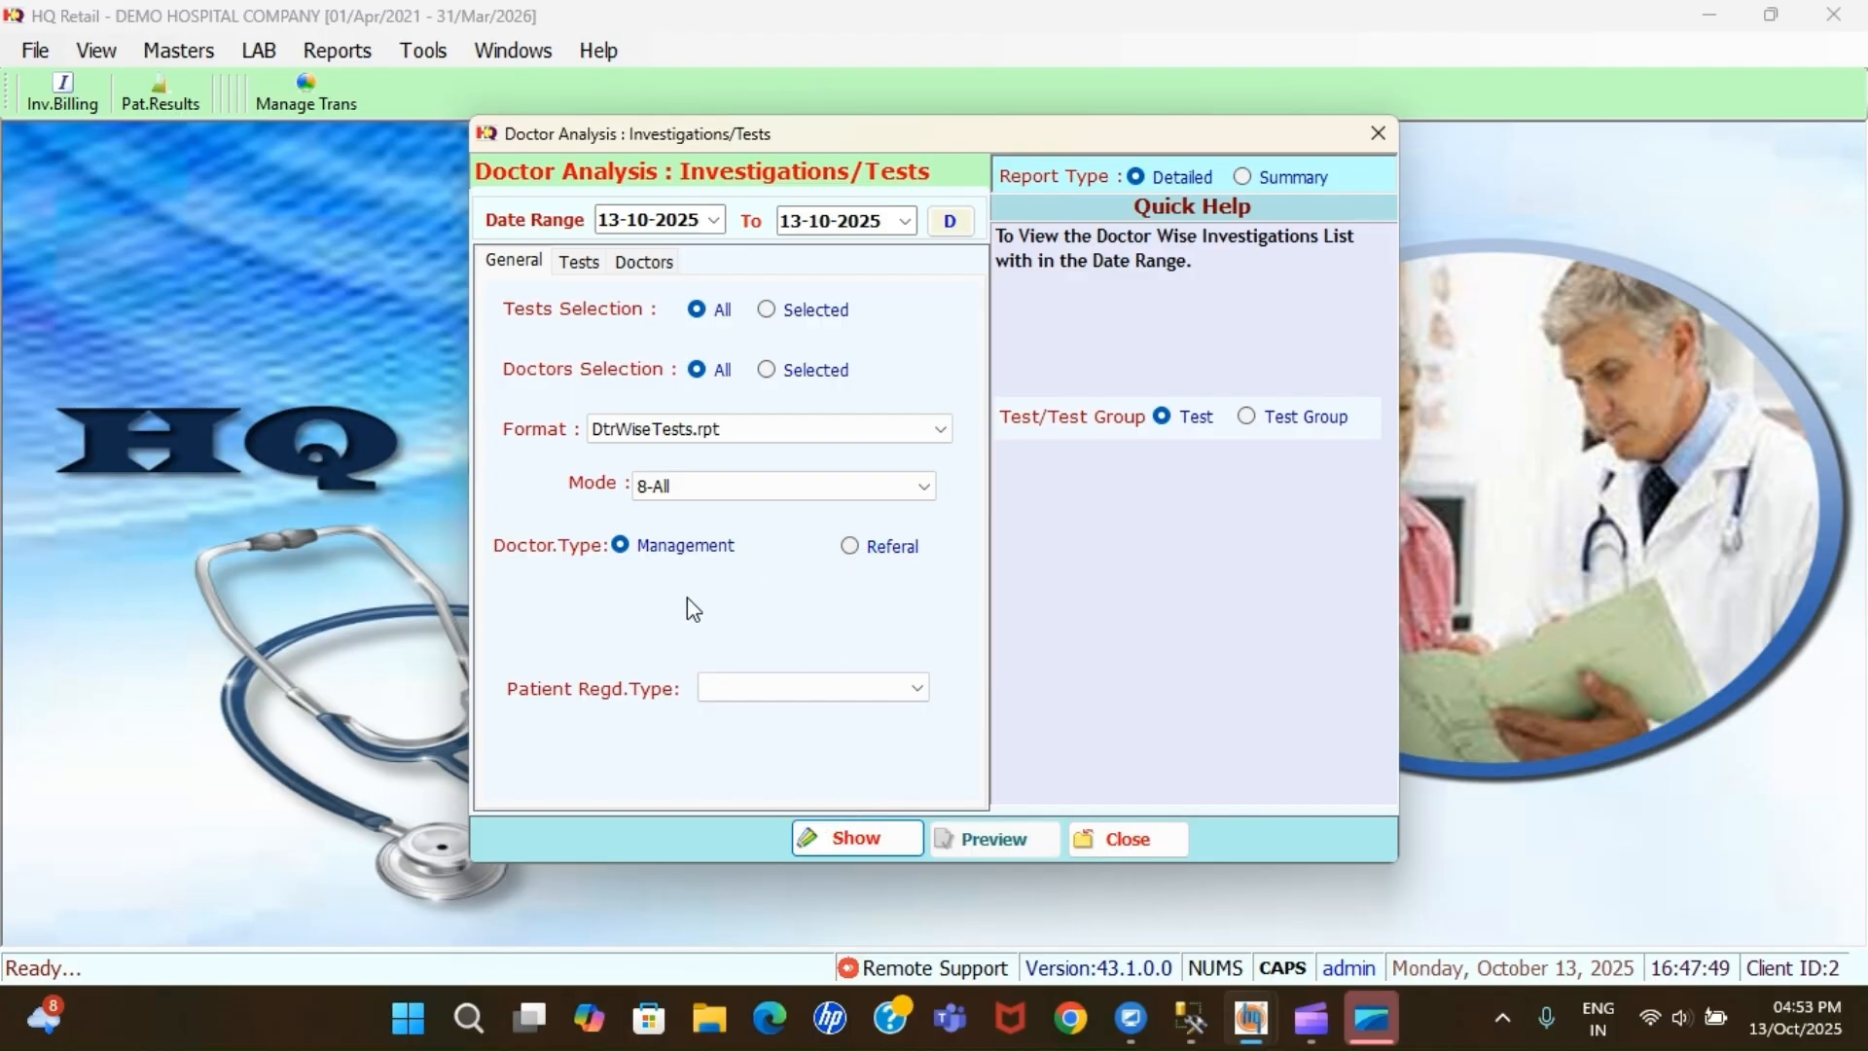
{"action": "left_click", "coordinate": [674, 375]}
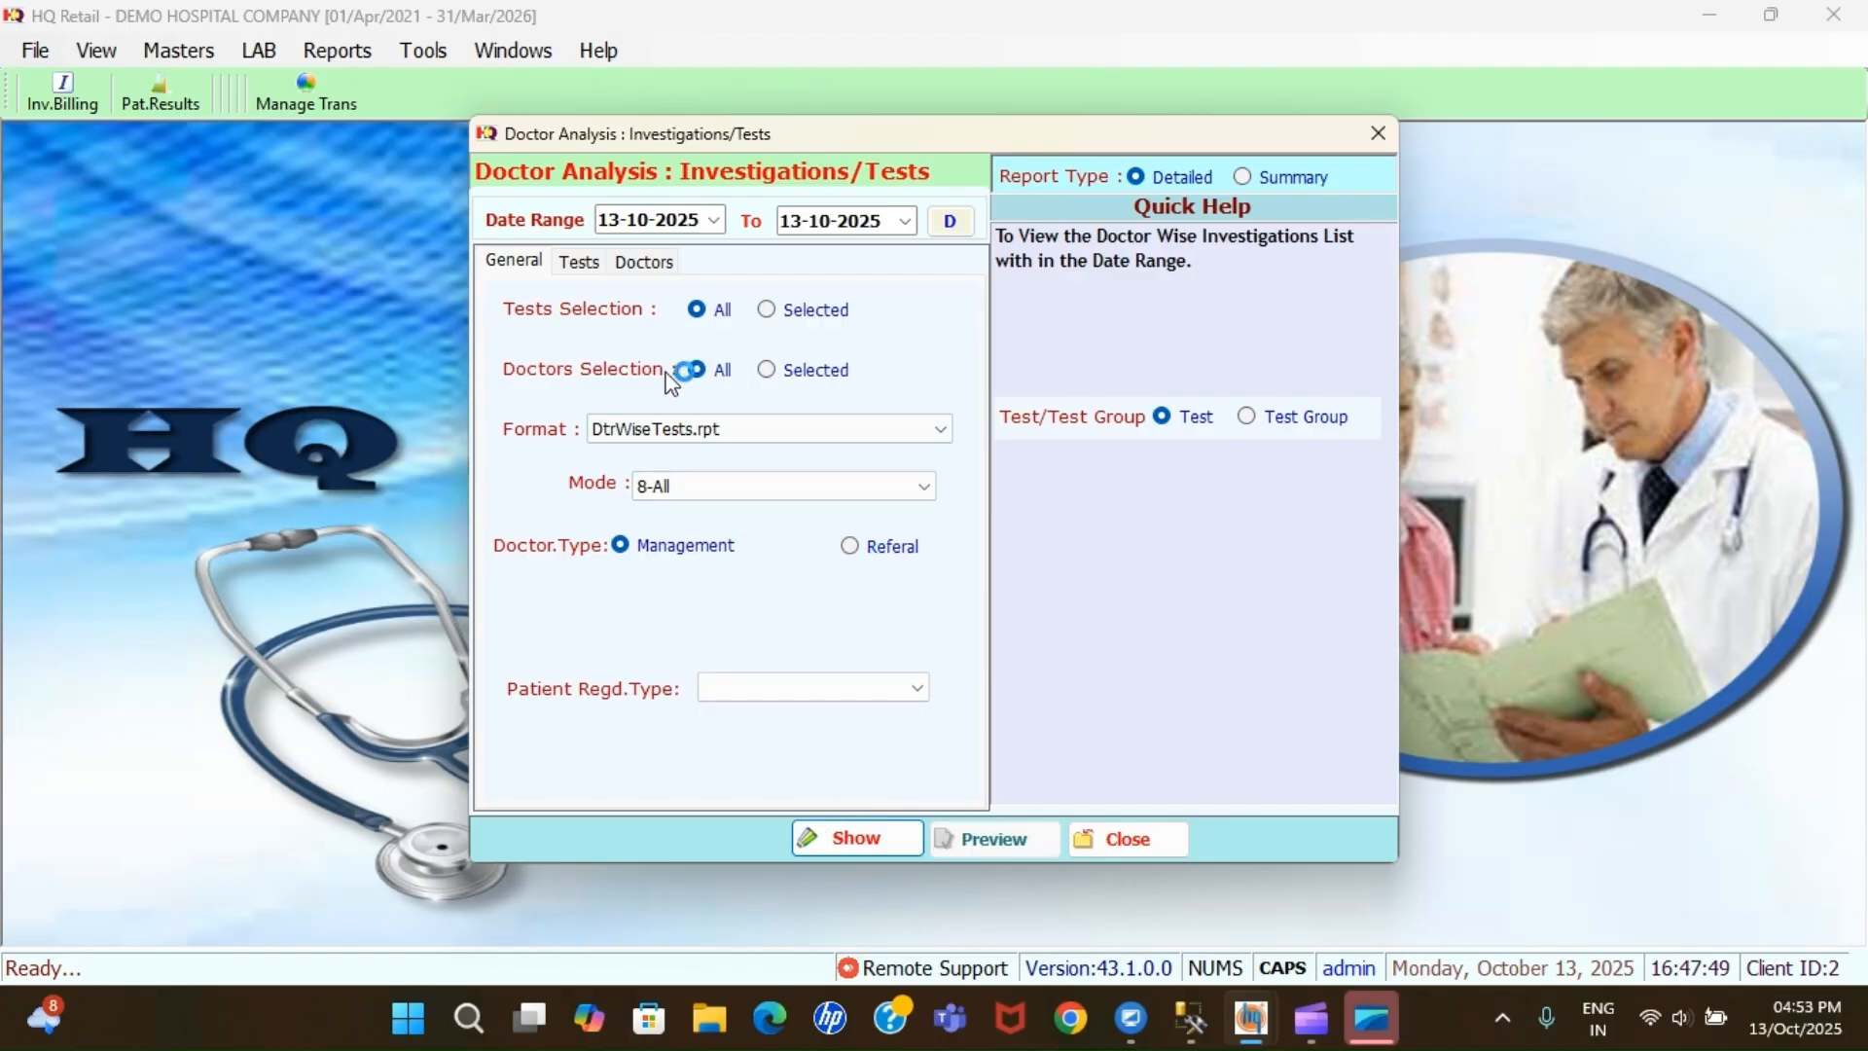
{"action": "left_click", "coordinate": [816, 370]}
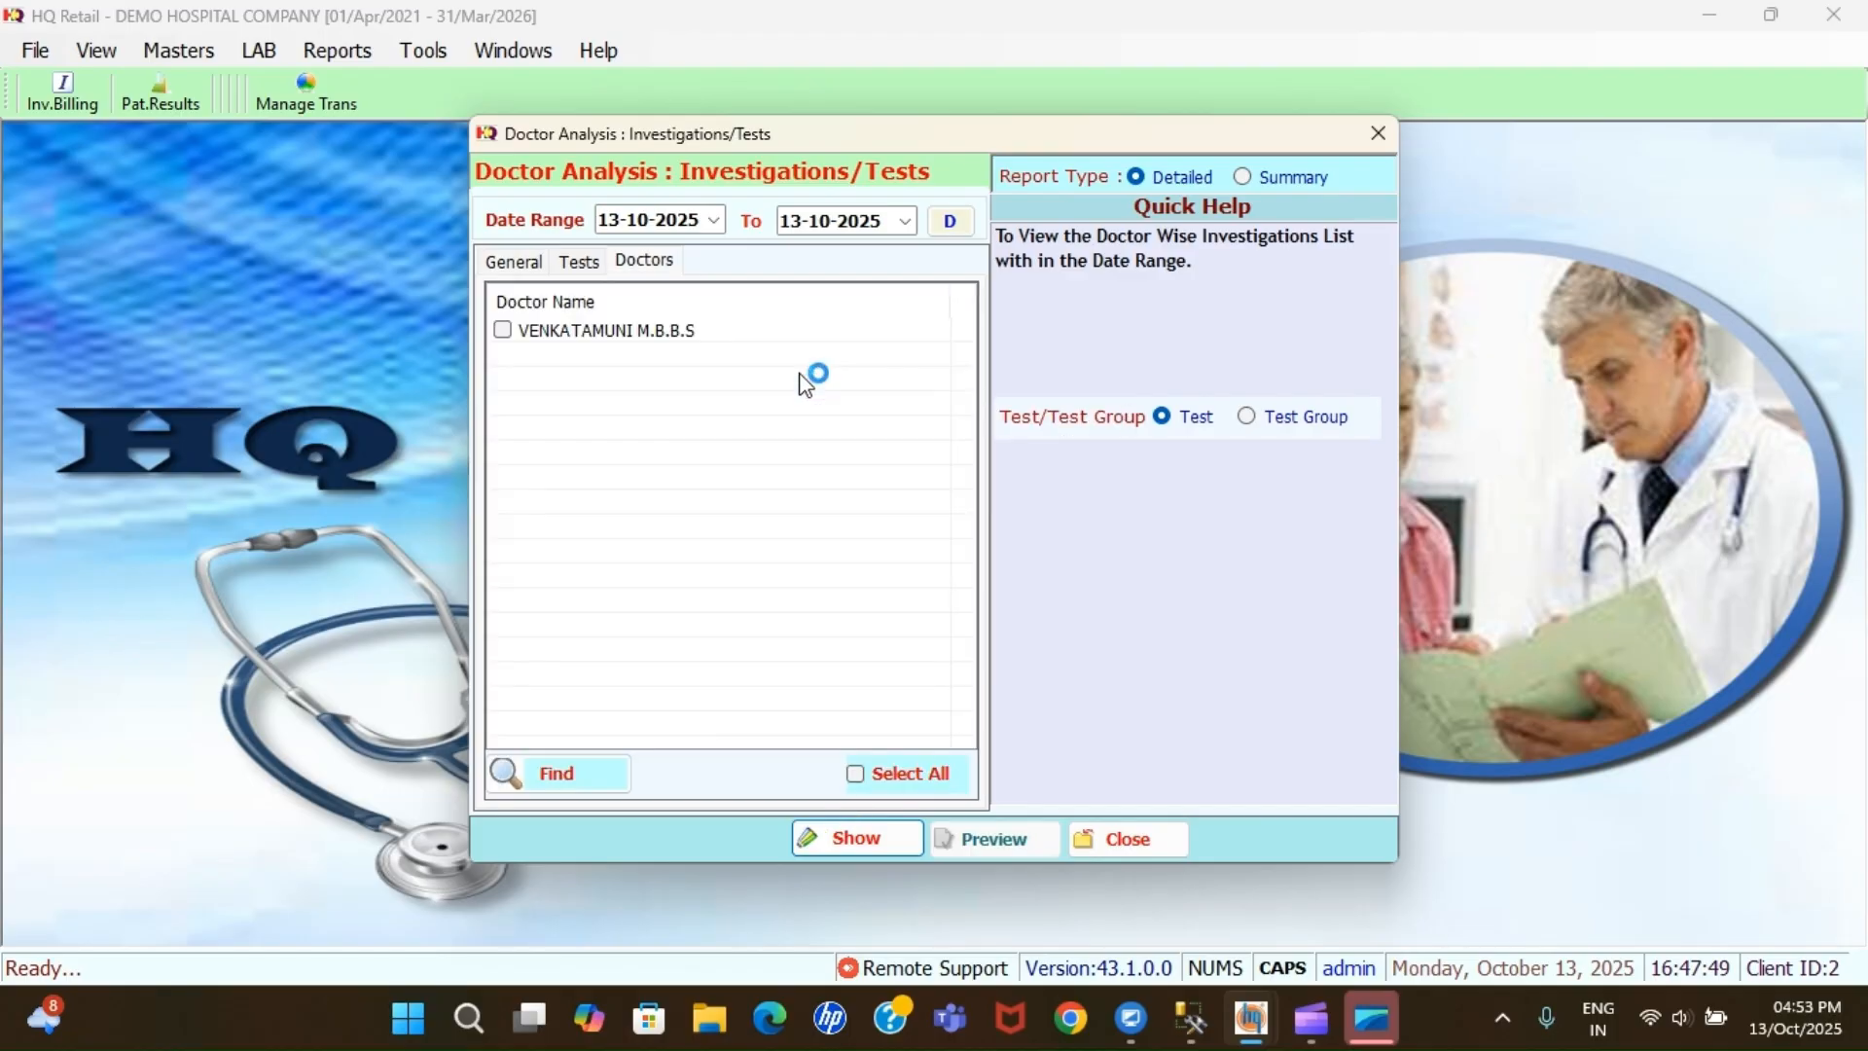
{"action": "left_click", "coordinate": [580, 263]}
{"action": "left_click", "coordinate": [529, 261]}
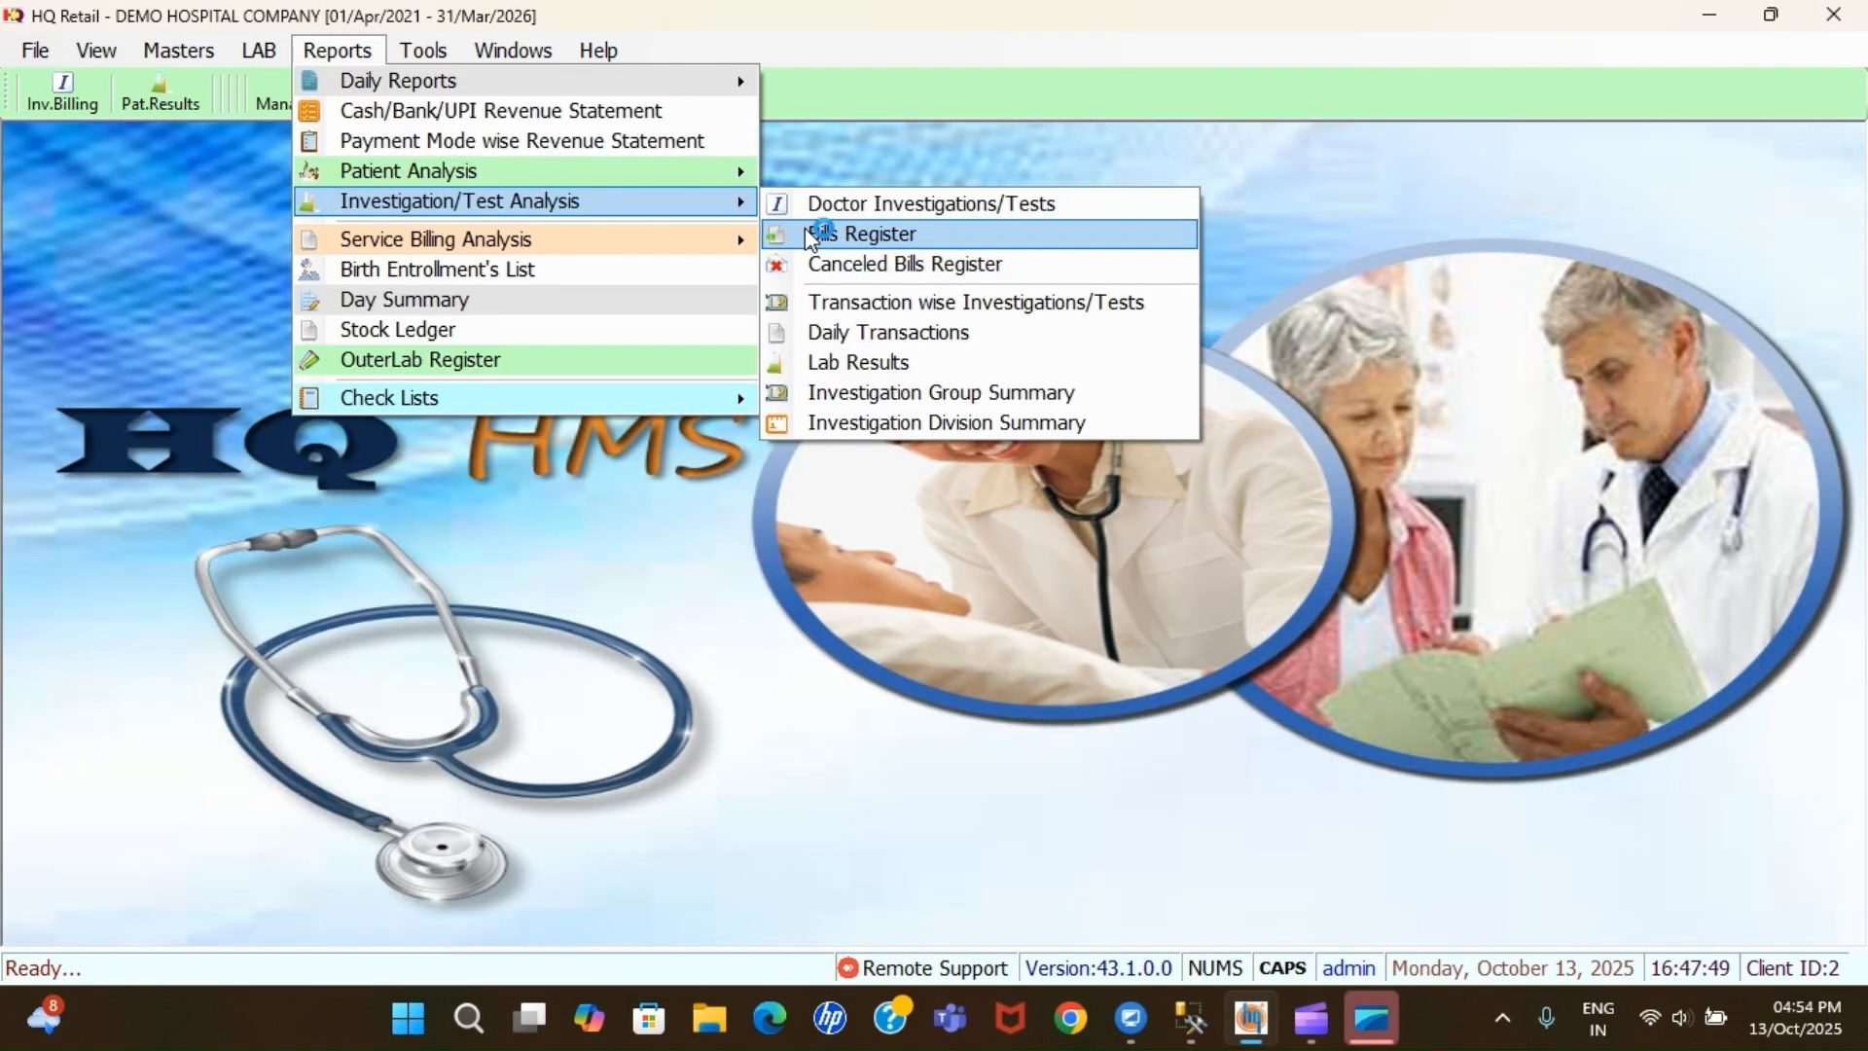
Open the investigation Bills Register report and set its start date to 1-10-2025
{"action": "left_click", "coordinate": [810, 235]}
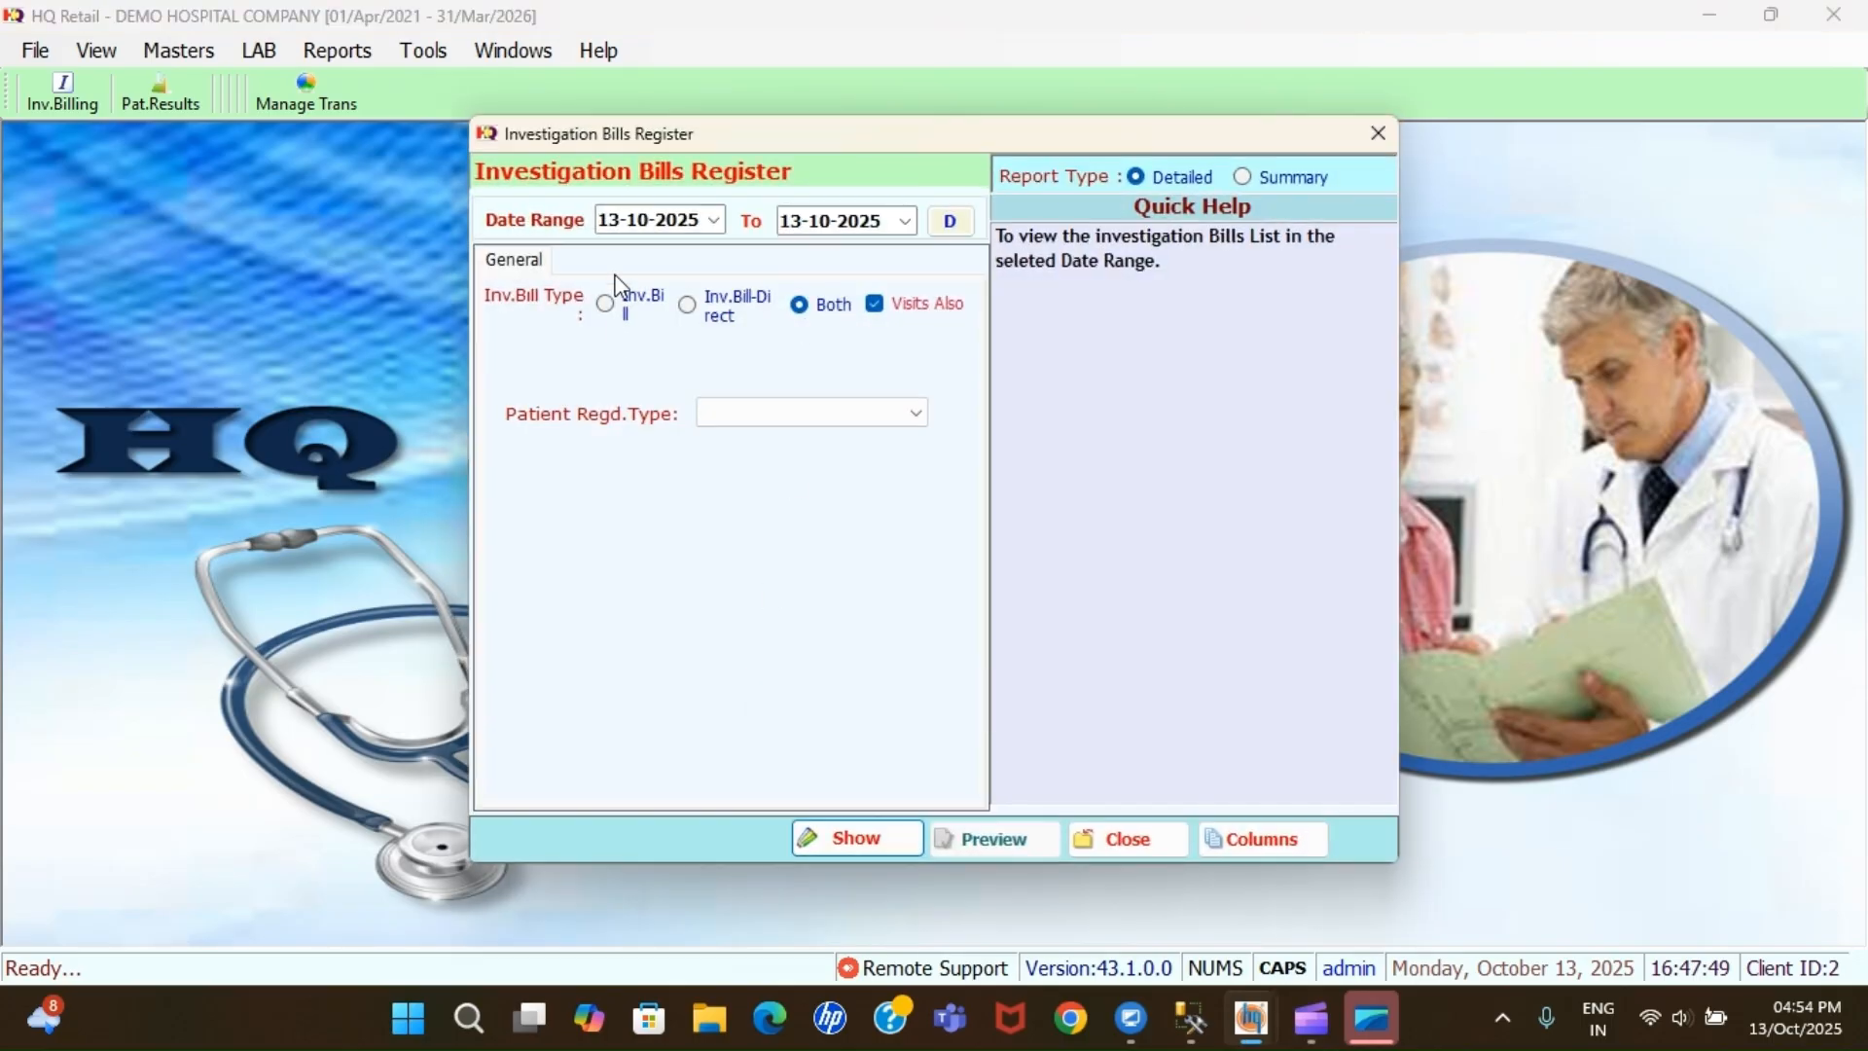
{"action": "left_click", "coordinate": [613, 226]}
{"action": "type", "text": "1"}
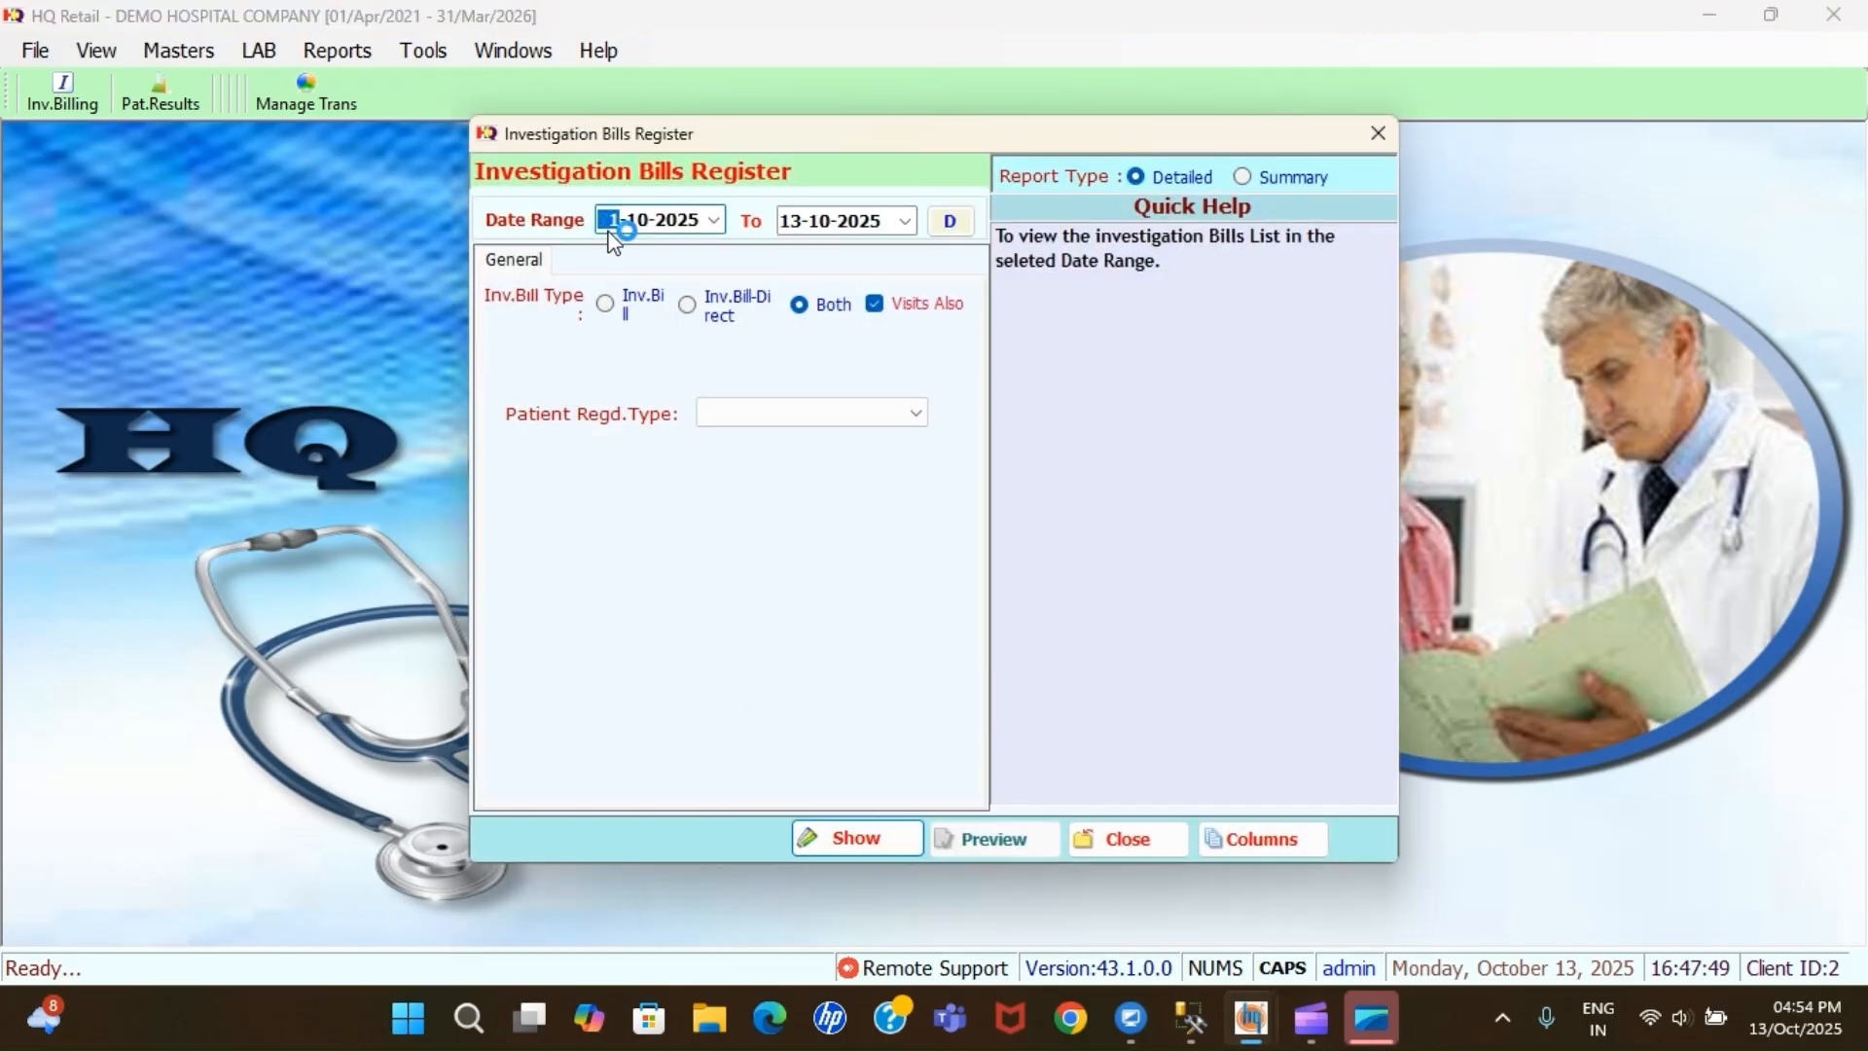